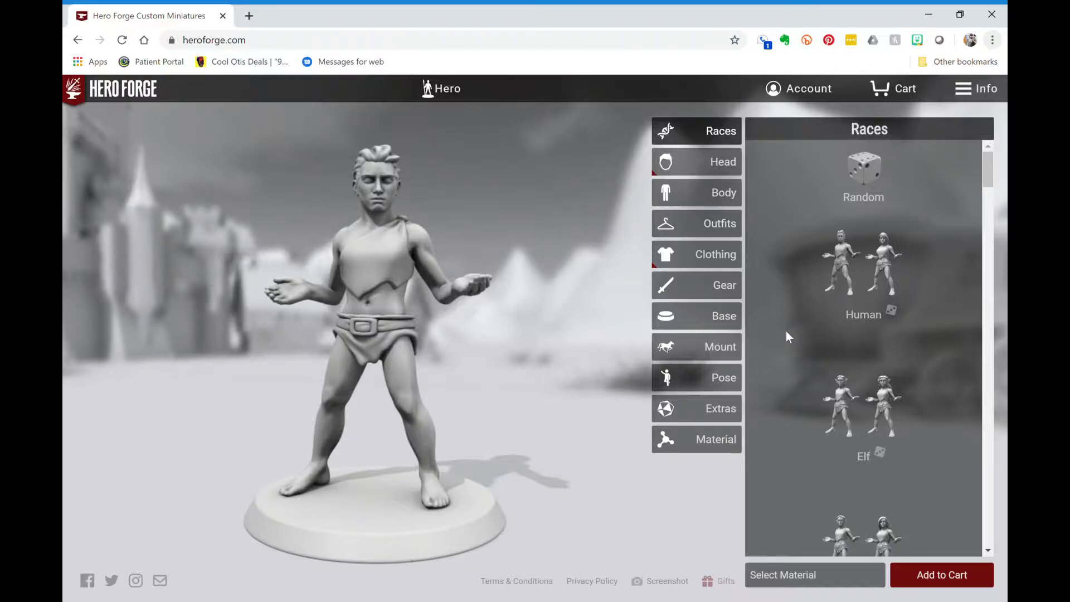
- Randomize the miniature's race with the die in the Races panel
scroll(786, 330, down, 1)
scroll(786, 332, down, 2)
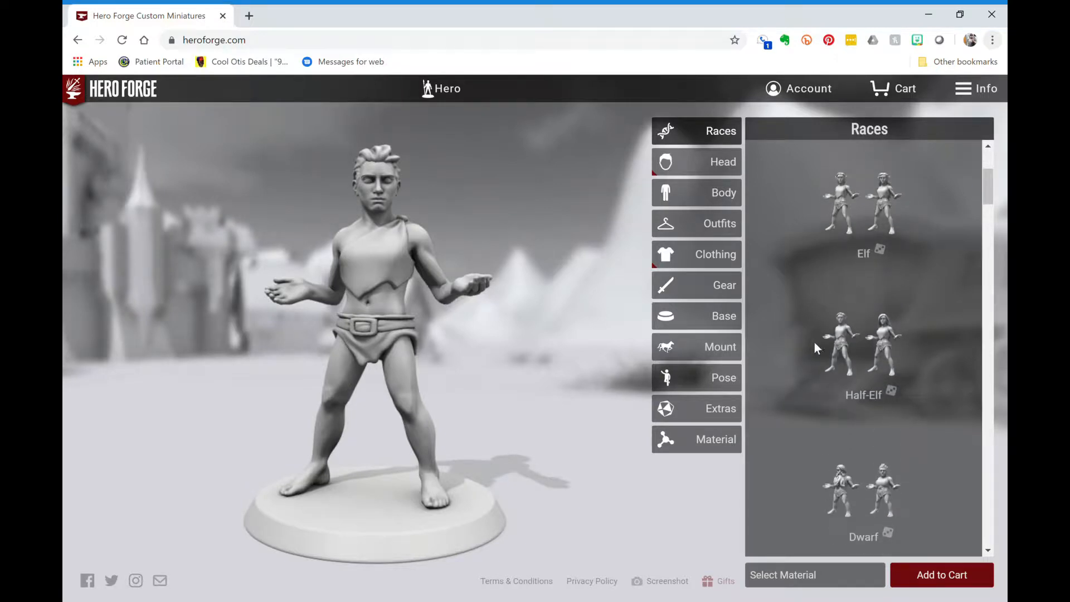
scroll(815, 380, up, 3)
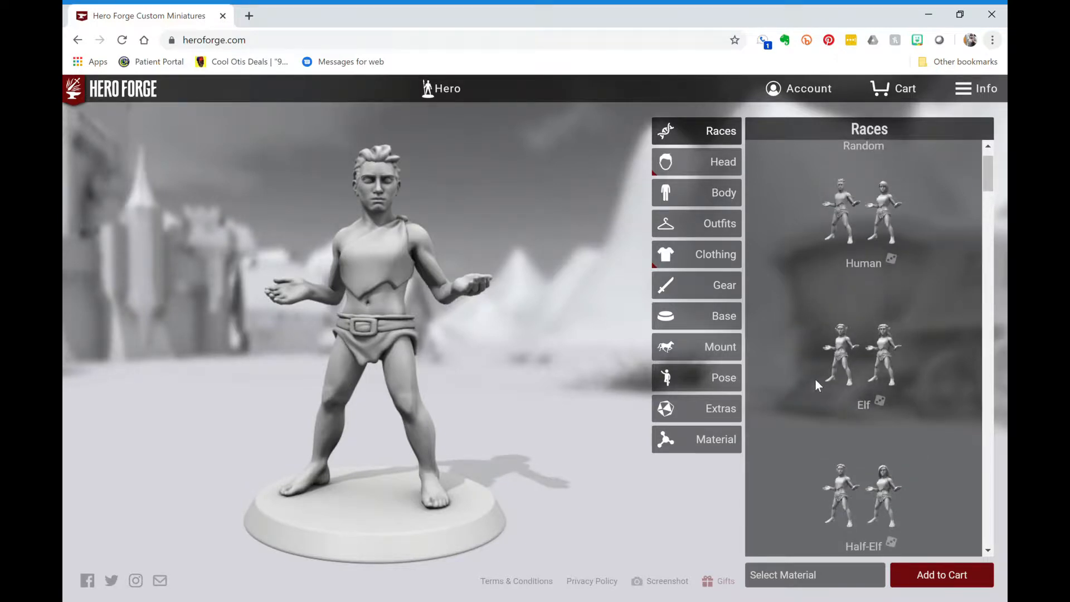
click(874, 176)
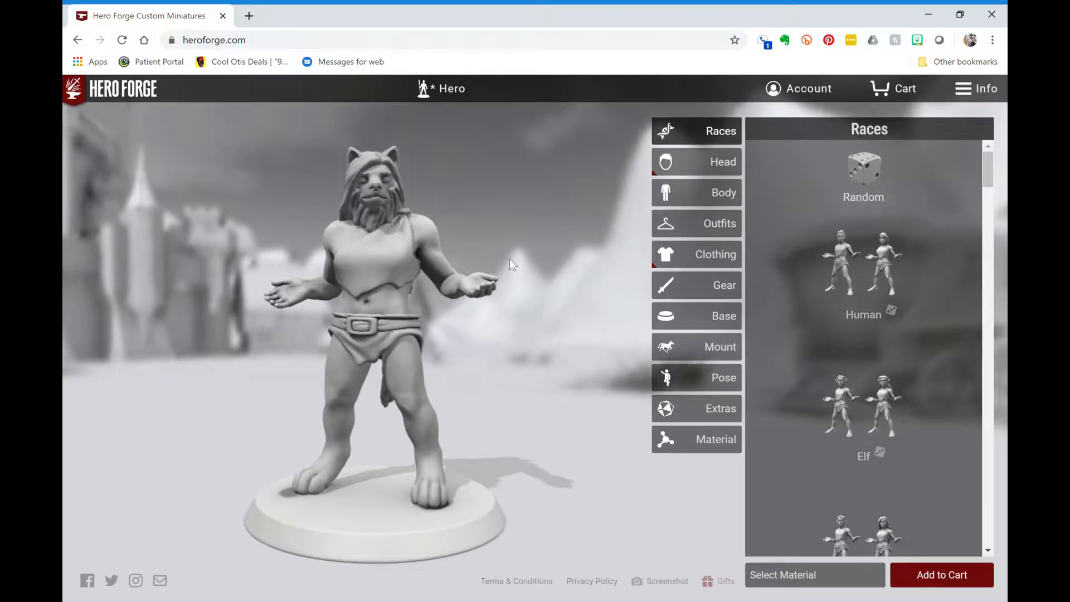
- Pick the female Half-Elf figure from the race list
scroll(907, 344, down, 2)
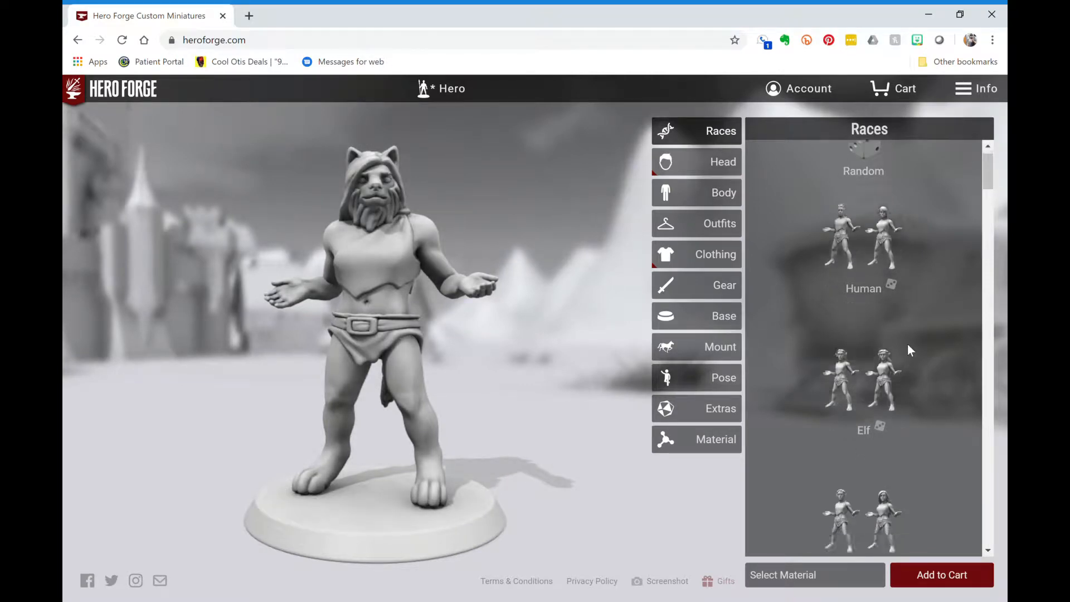
scroll(907, 350, down, 1)
mouse_move(891, 399)
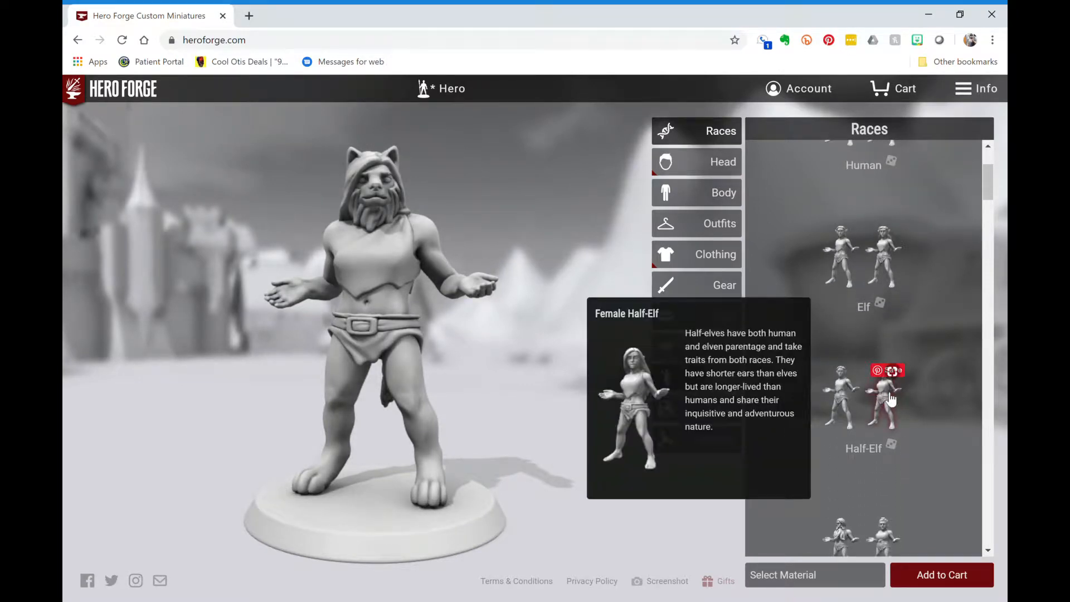
click(891, 399)
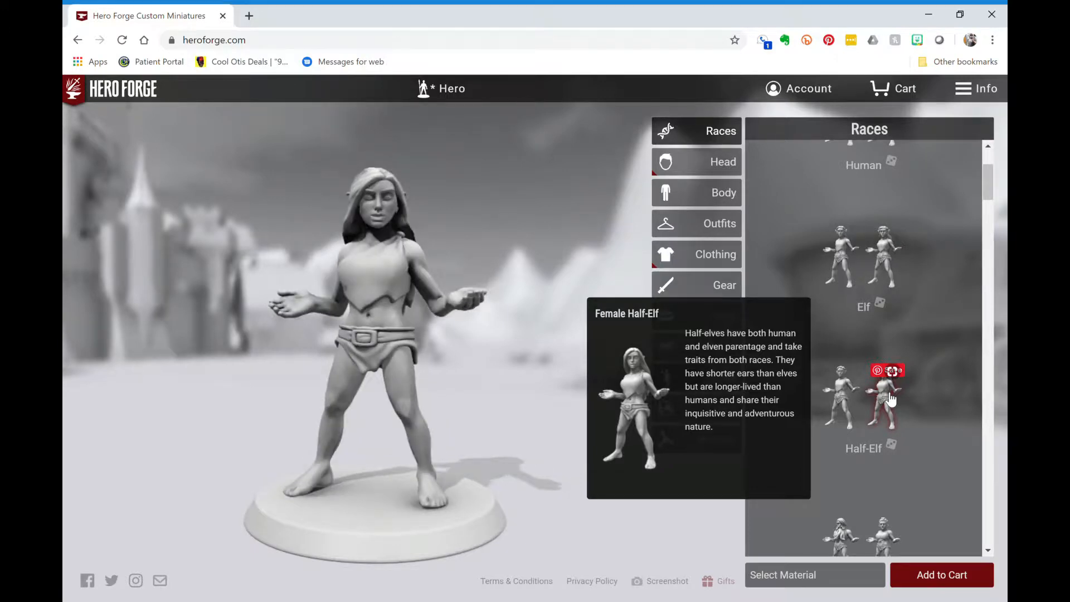
mouse_move(897, 395)
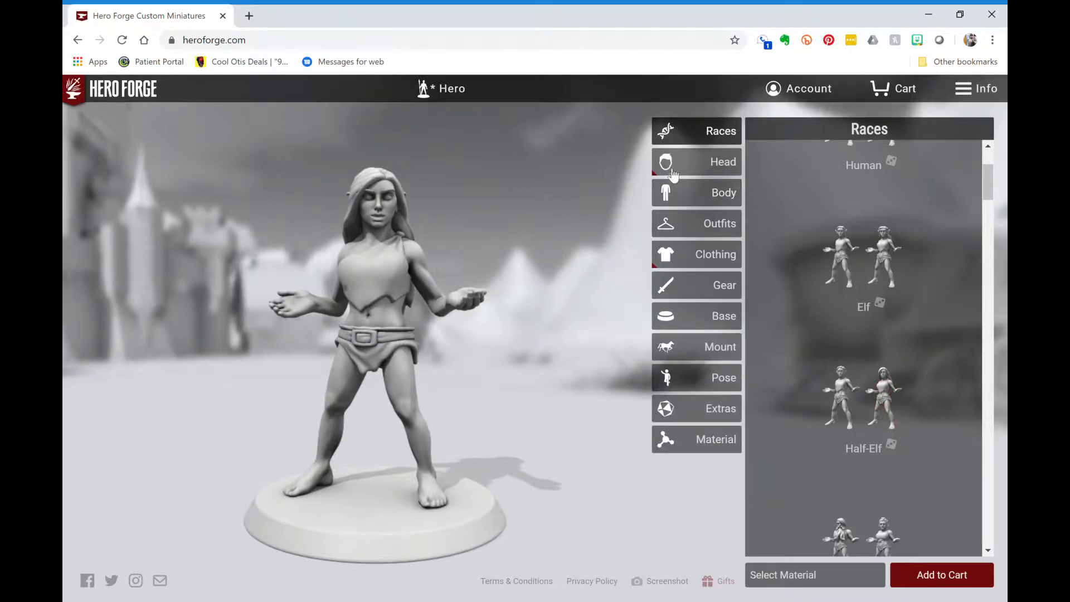
- Choose the Delicate Features face after trying Heavy and Noble Features
click(703, 173)
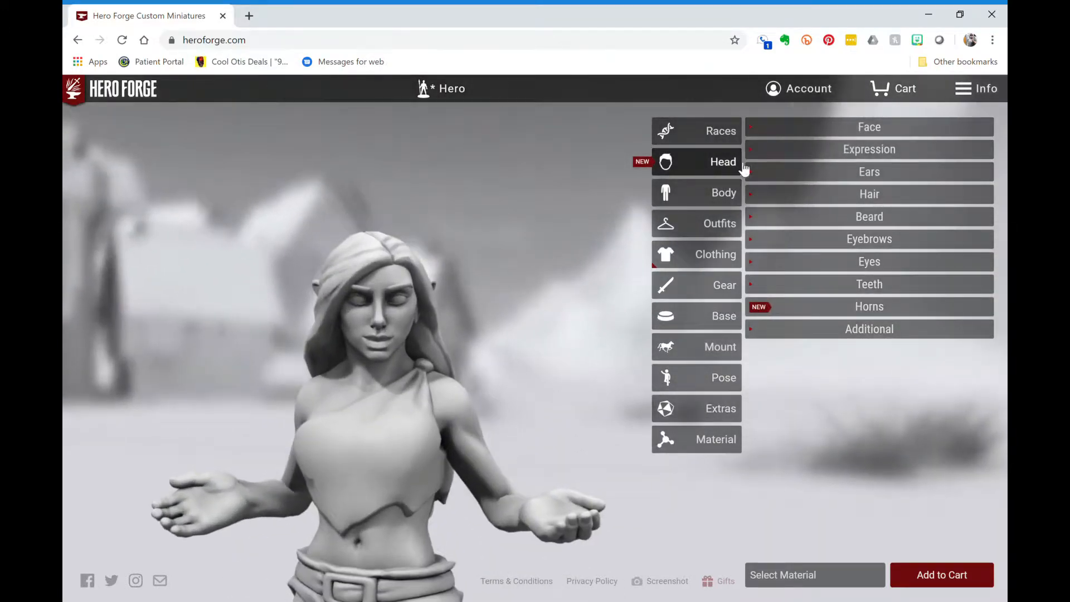
click(886, 133)
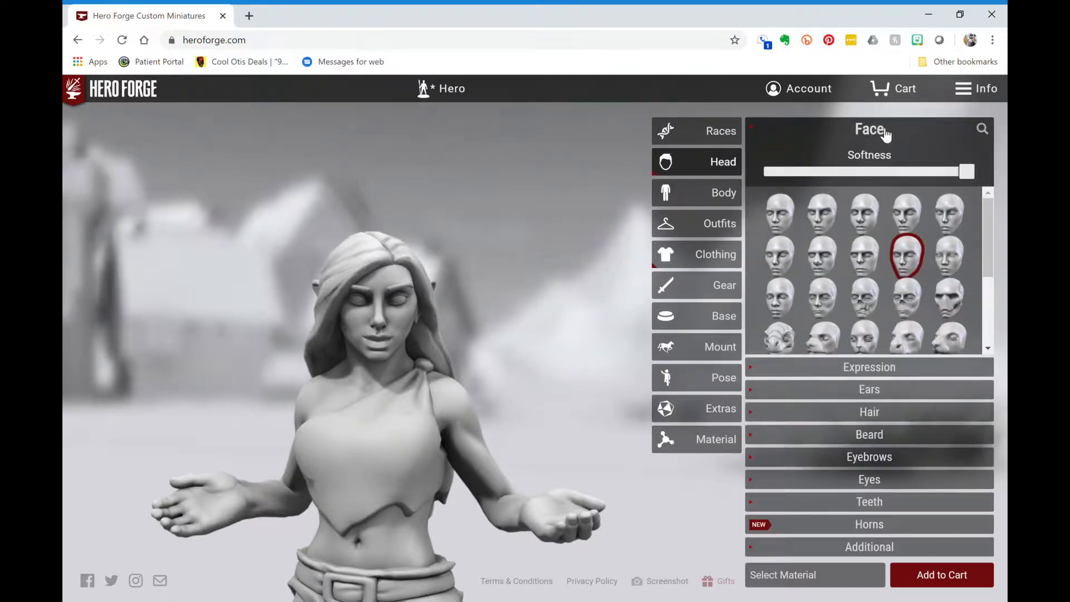
mouse_move(952, 258)
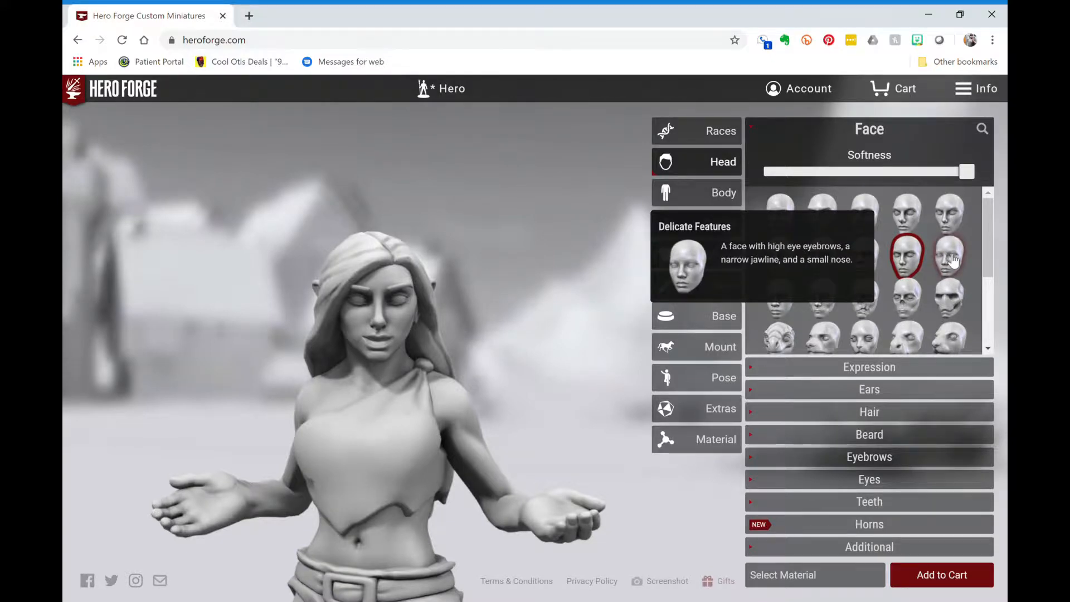
mouse_move(871, 258)
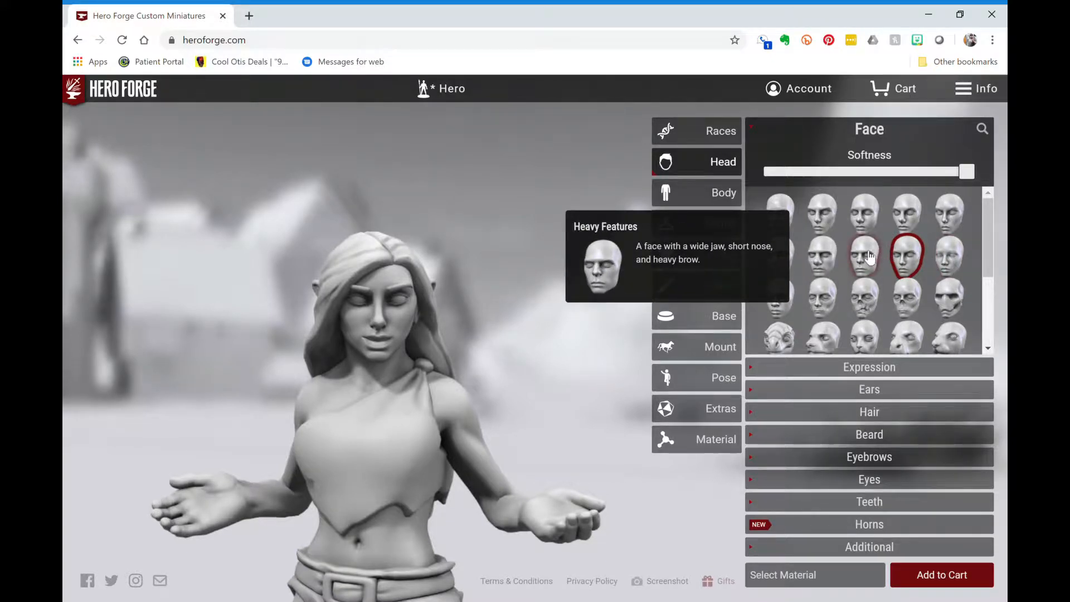
click(868, 257)
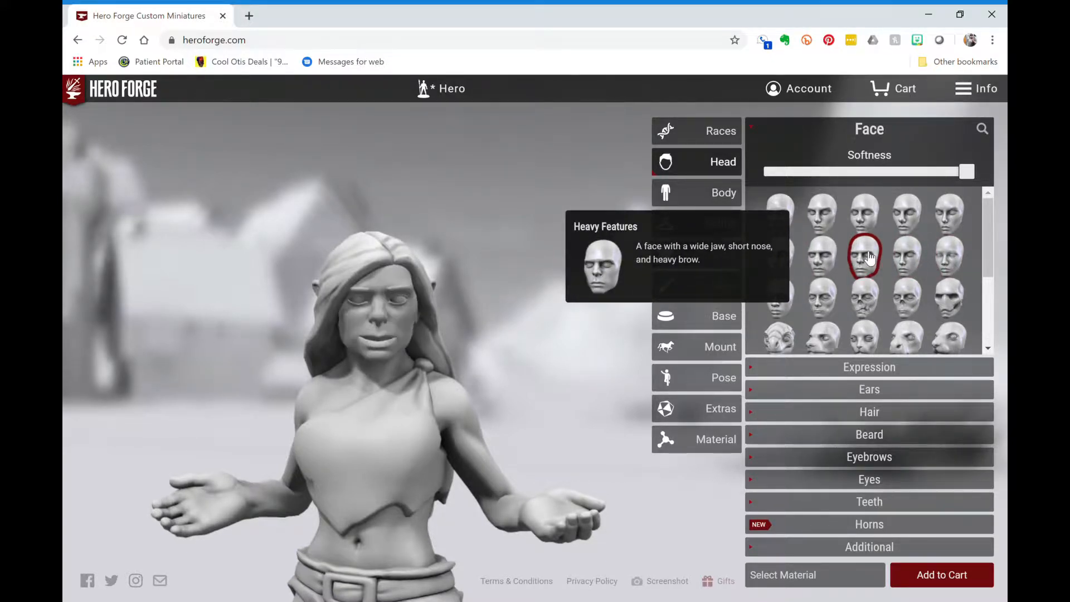
click(952, 262)
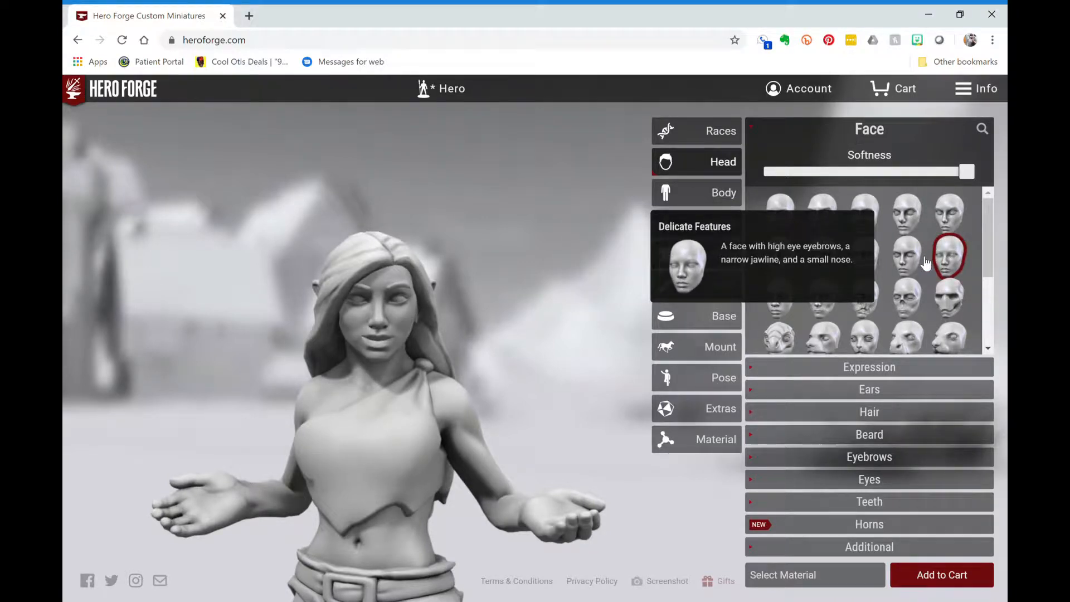
click(926, 262)
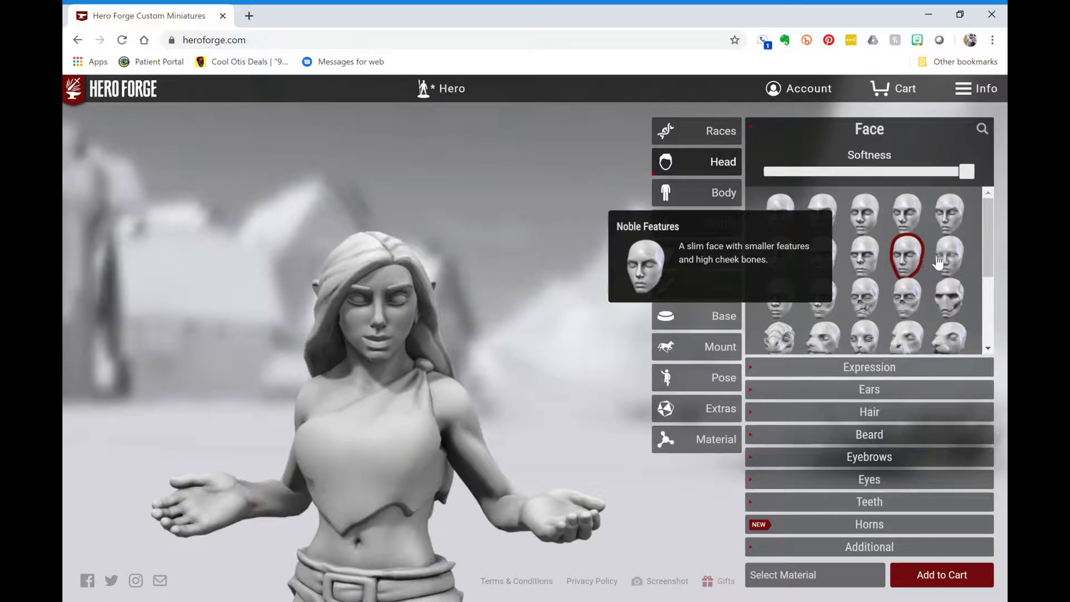
click(959, 266)
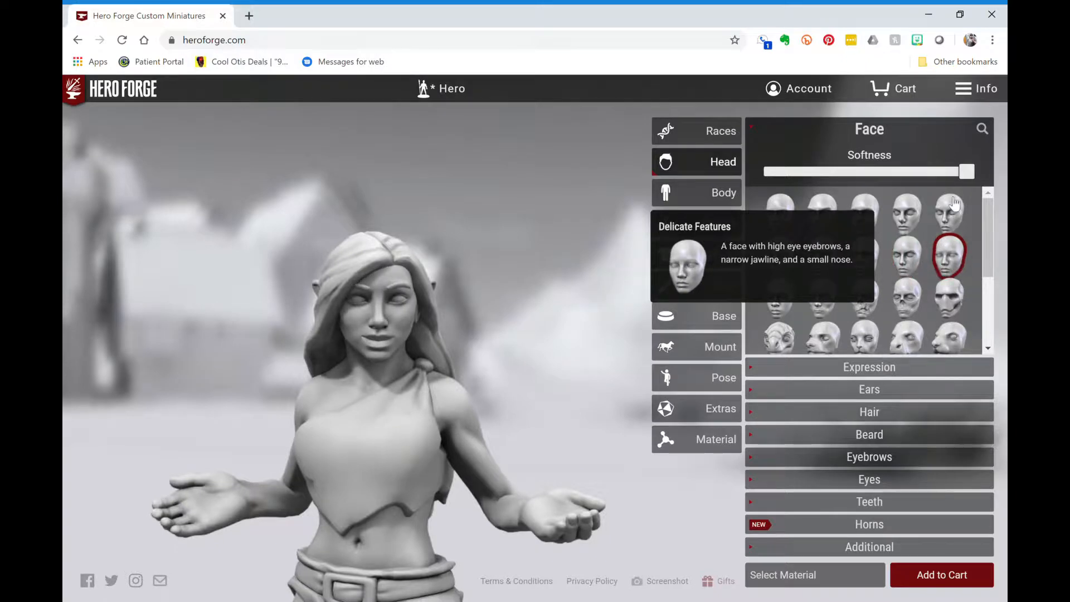
- Lower the face Softness slider to about 80%
drag(970, 174, 934, 177)
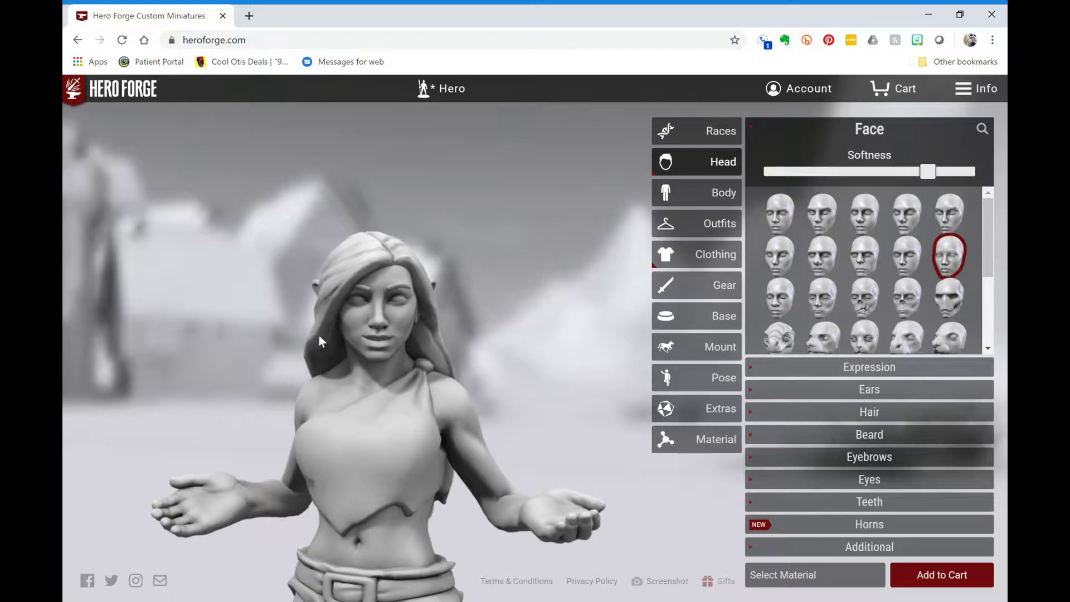
mouse_move(869, 314)
scroll(869, 315, down, 2)
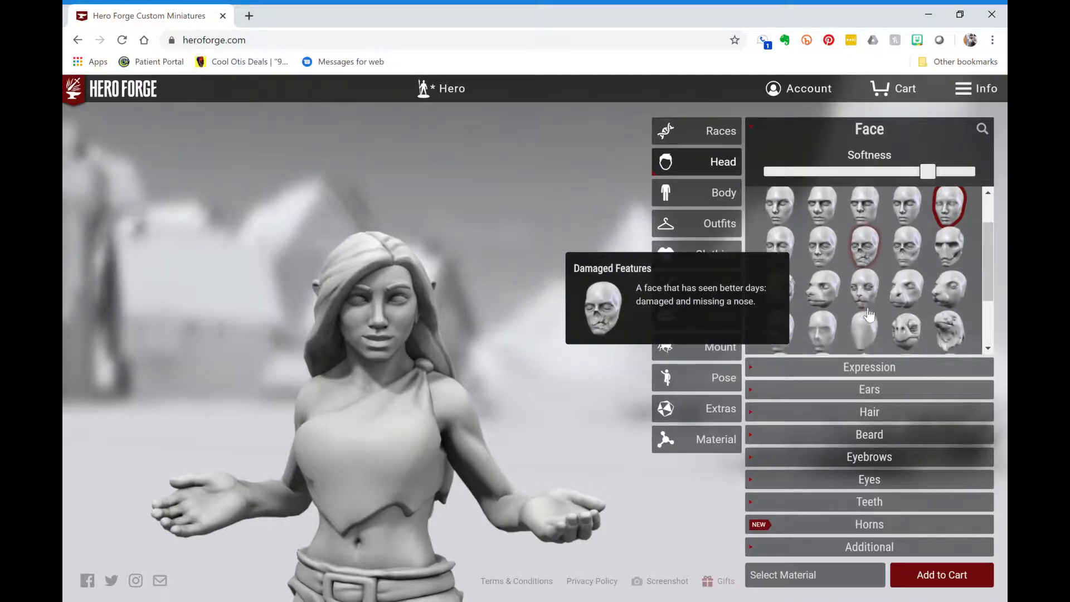
- Apply the Cocky expression preset and reduce it to about half
click(882, 368)
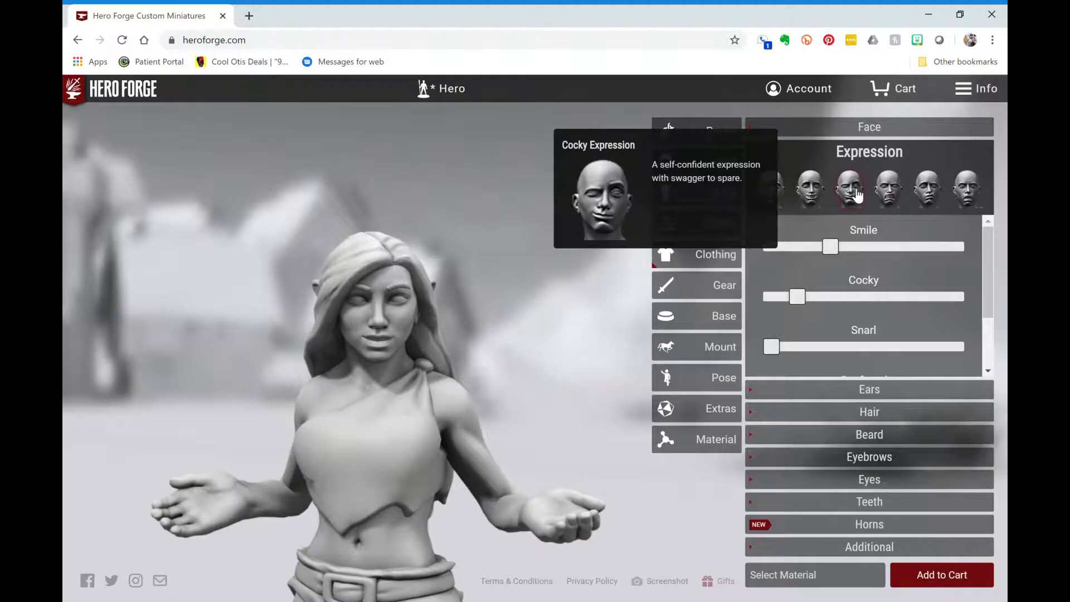
mouse_move(877, 195)
click(848, 196)
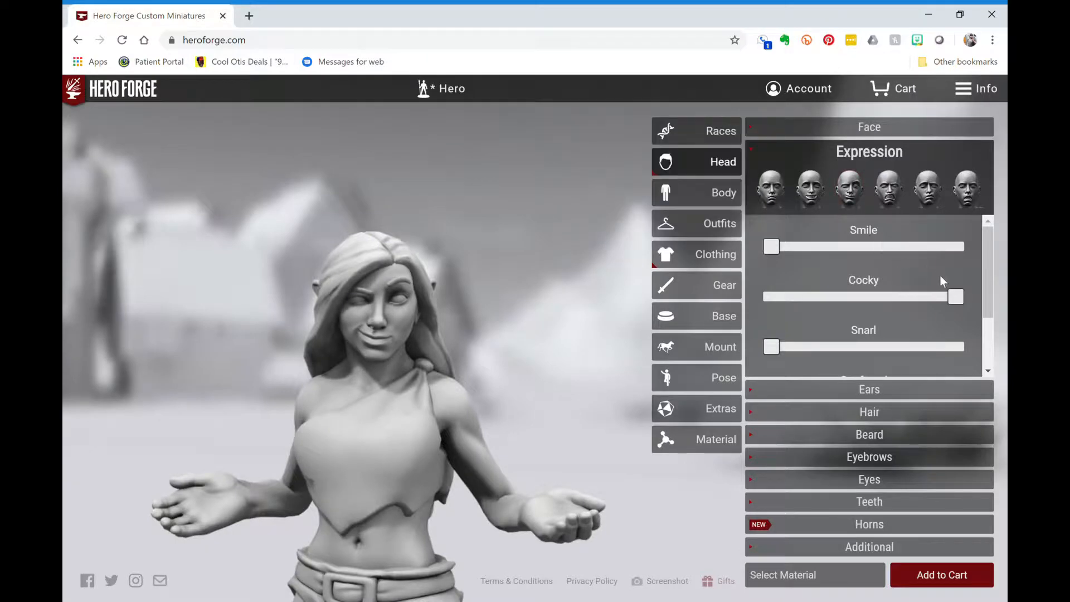
drag(957, 300, 873, 312)
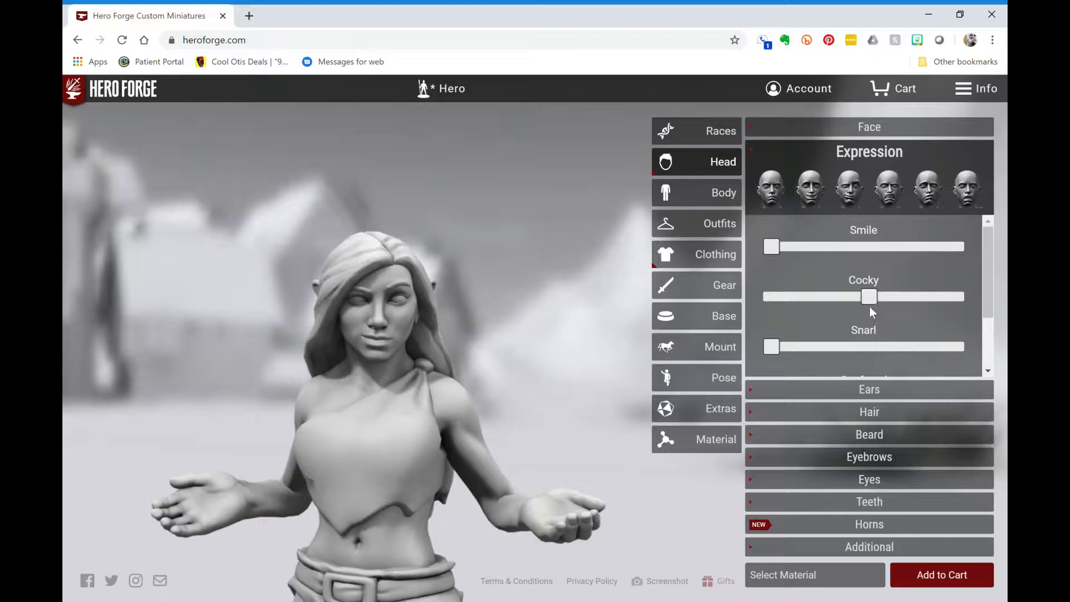
- Add a slight smile and snarl, and test the Confused slider
drag(774, 254, 805, 259)
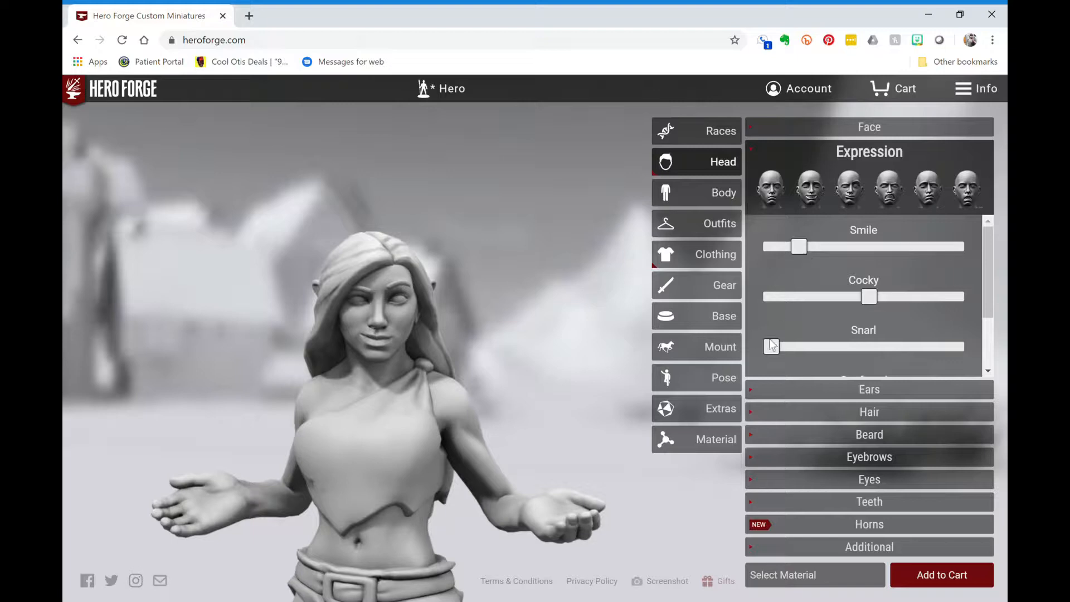
drag(773, 350, 811, 357)
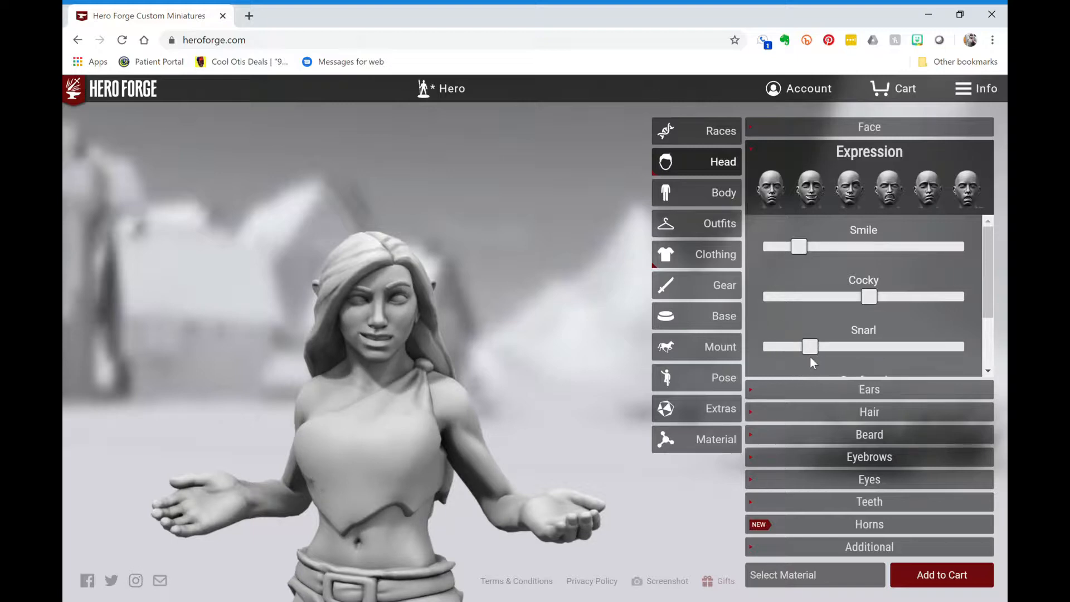
scroll(832, 306, down, 3)
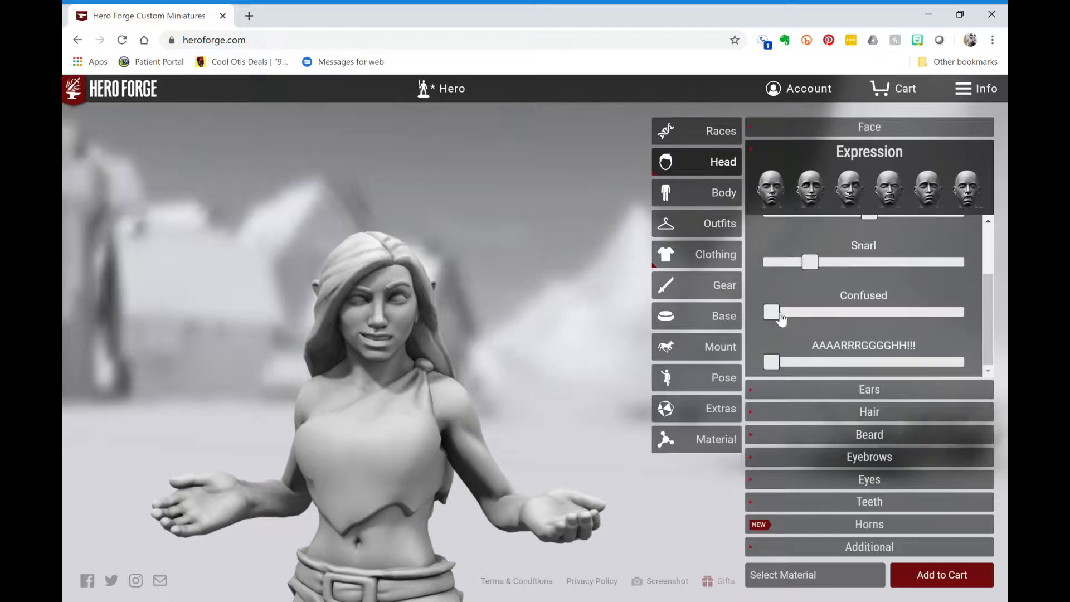
drag(781, 317, 744, 377)
click(863, 390)
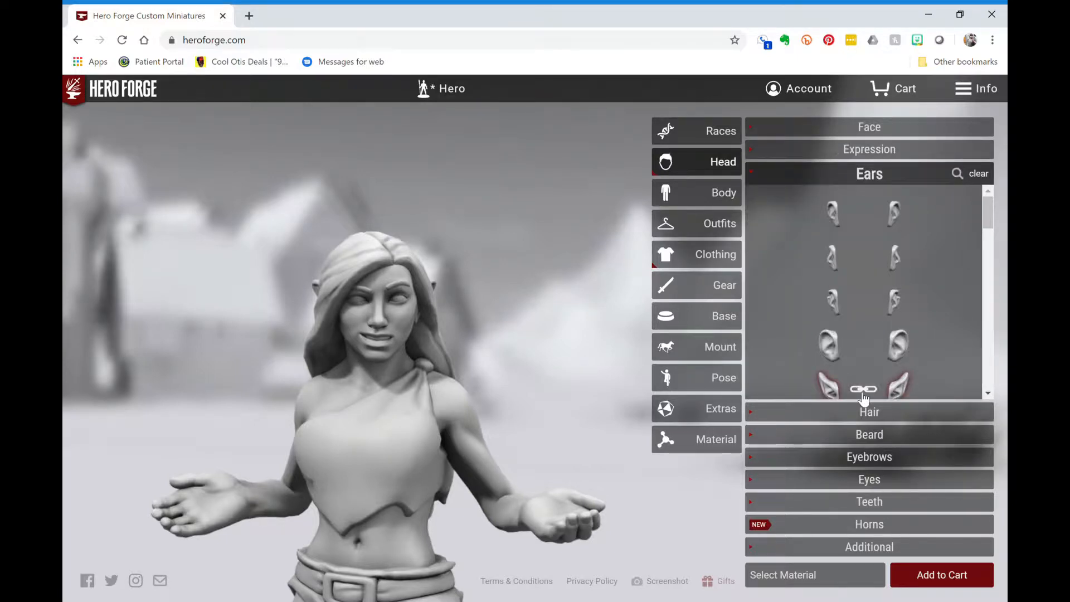
- Scroll through the ear thumbnails, keeping Half Elf Ears, then expand the Hair section
scroll(928, 325, down, 3)
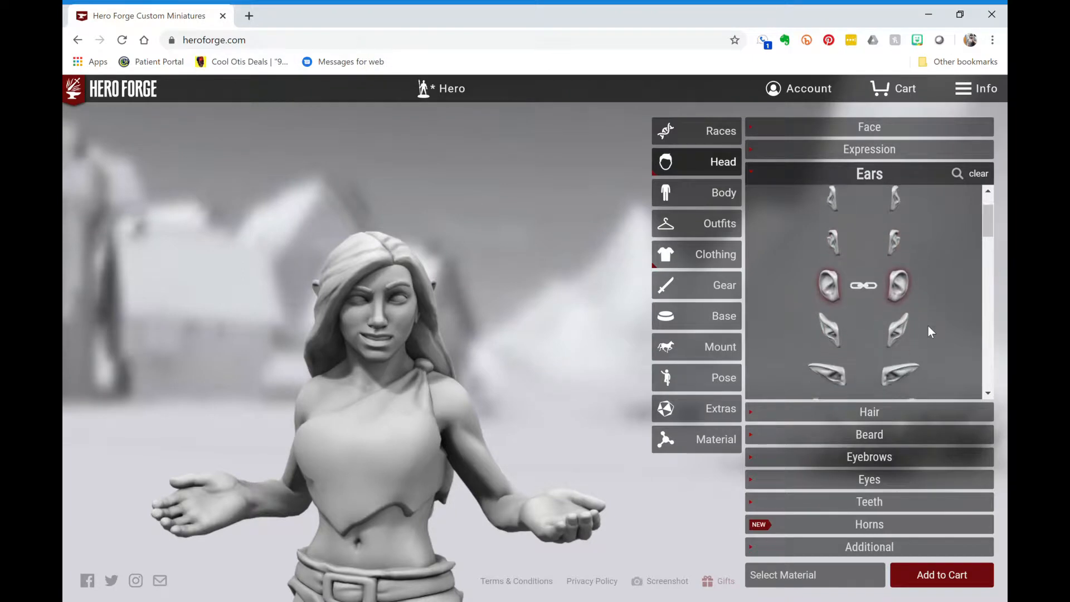
scroll(928, 330, down, 5)
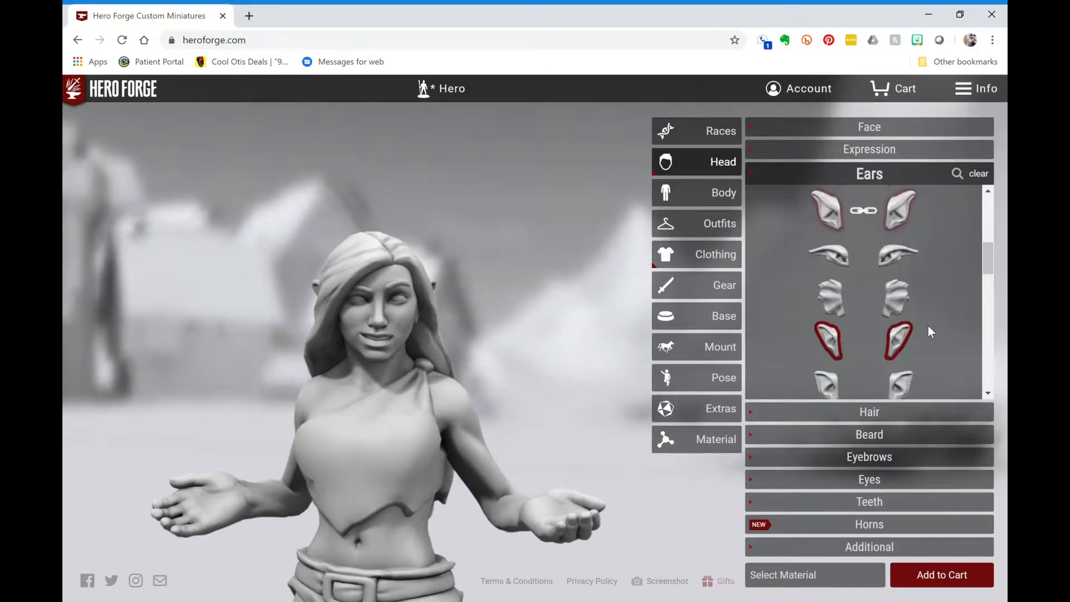
mouse_move(900, 320)
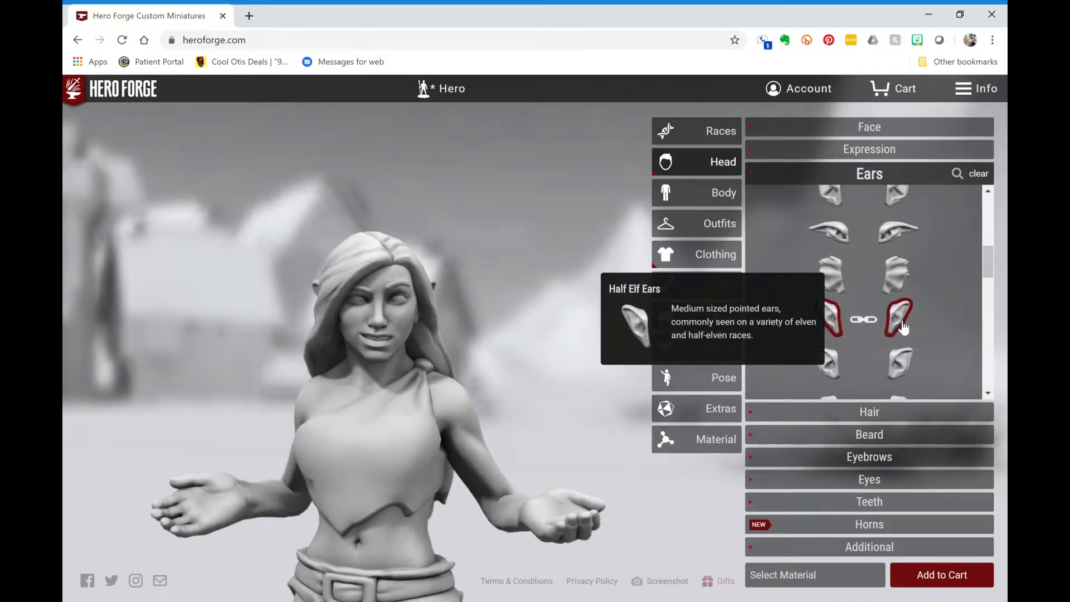
mouse_move(907, 367)
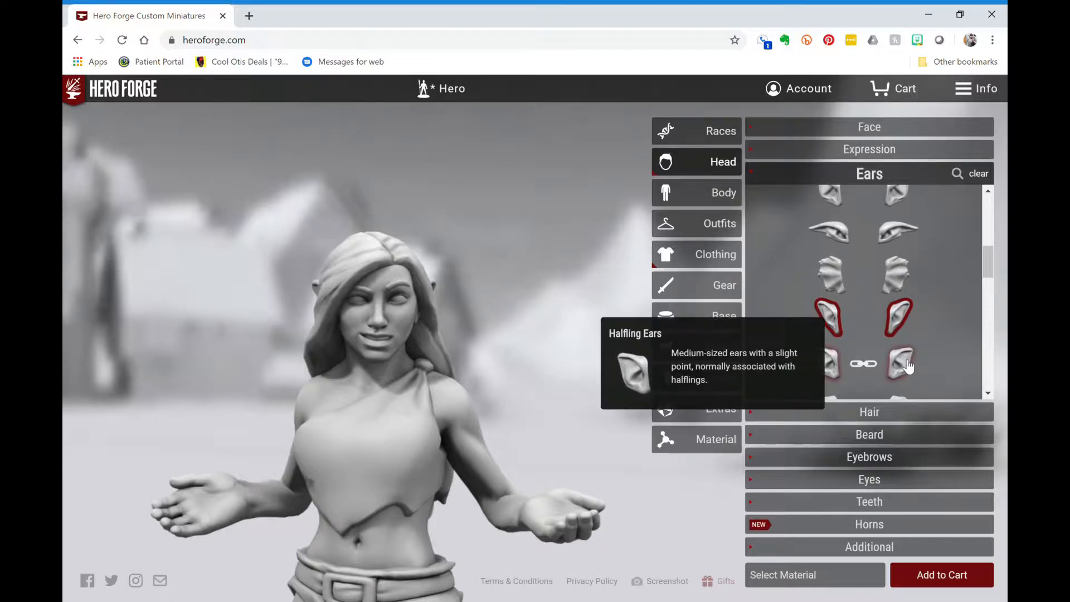
scroll(967, 323, down, 2)
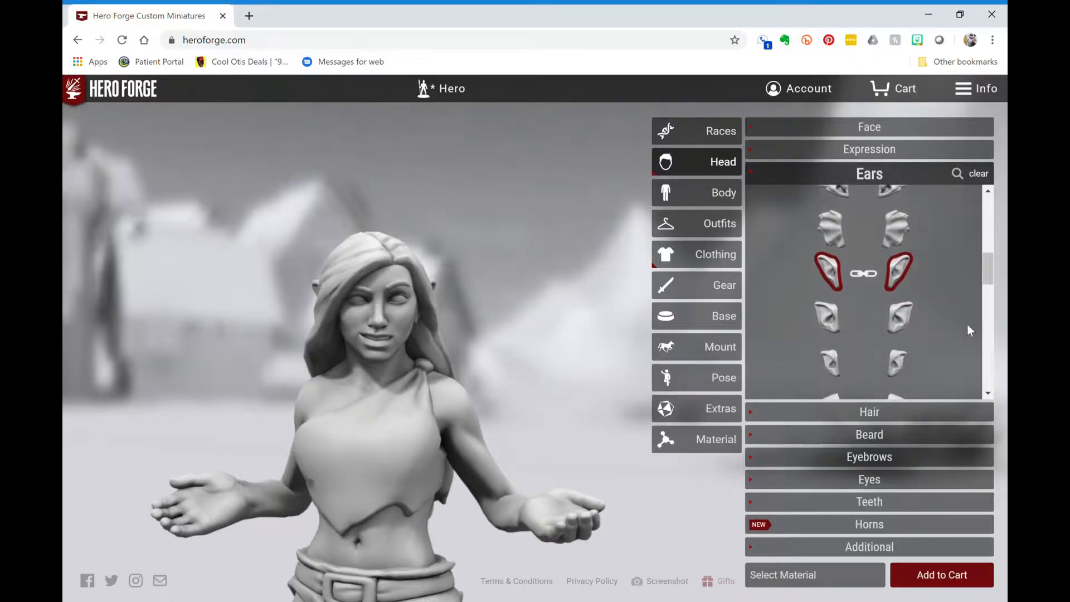
click(875, 413)
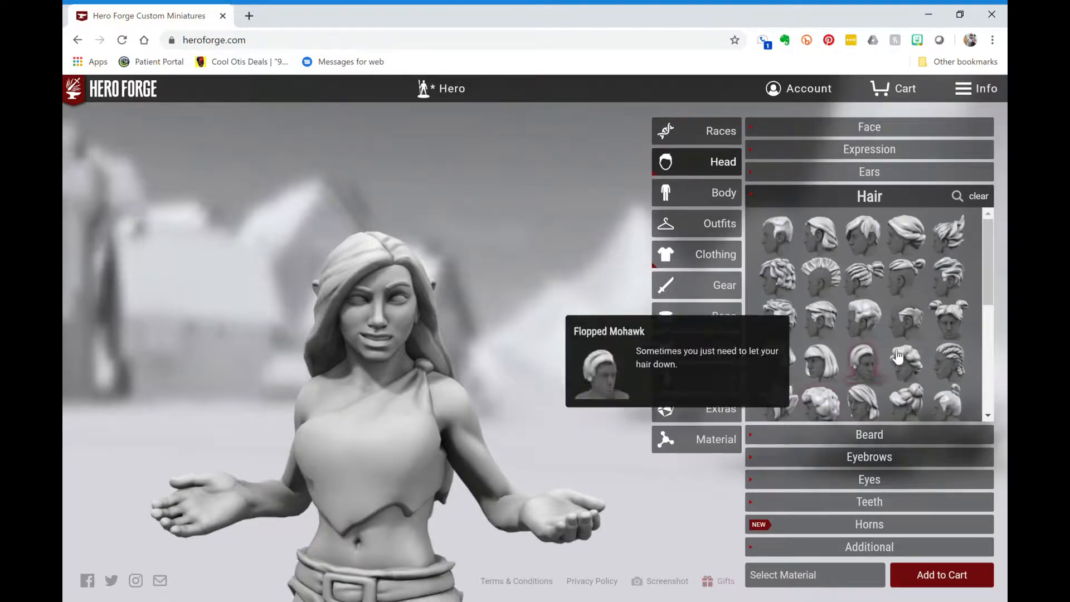
- Turn the model to profile and try Low Ponytail, Dutch Braid, and Long and Wavy hair
mouse_move(933, 329)
scroll(932, 326, down, 3)
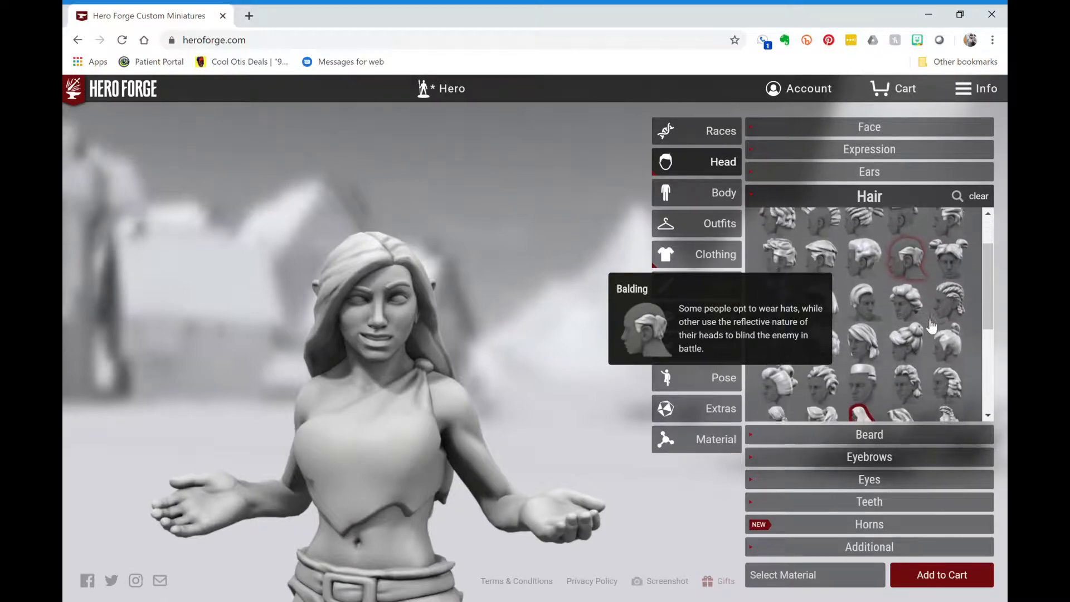
drag(931, 326, 747, 326)
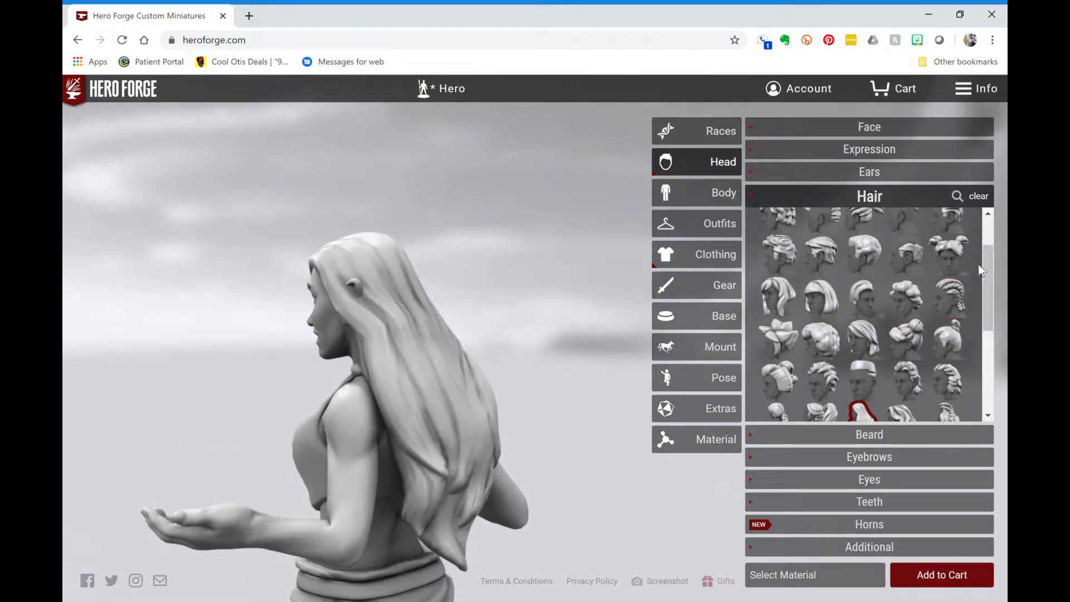
scroll(946, 361, down, 3)
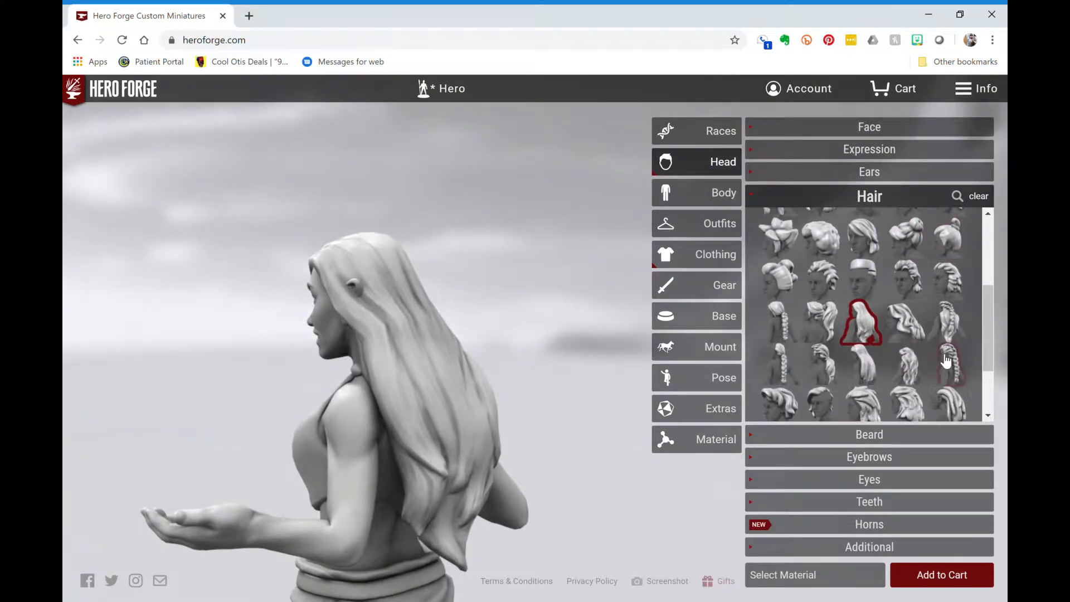
click(827, 363)
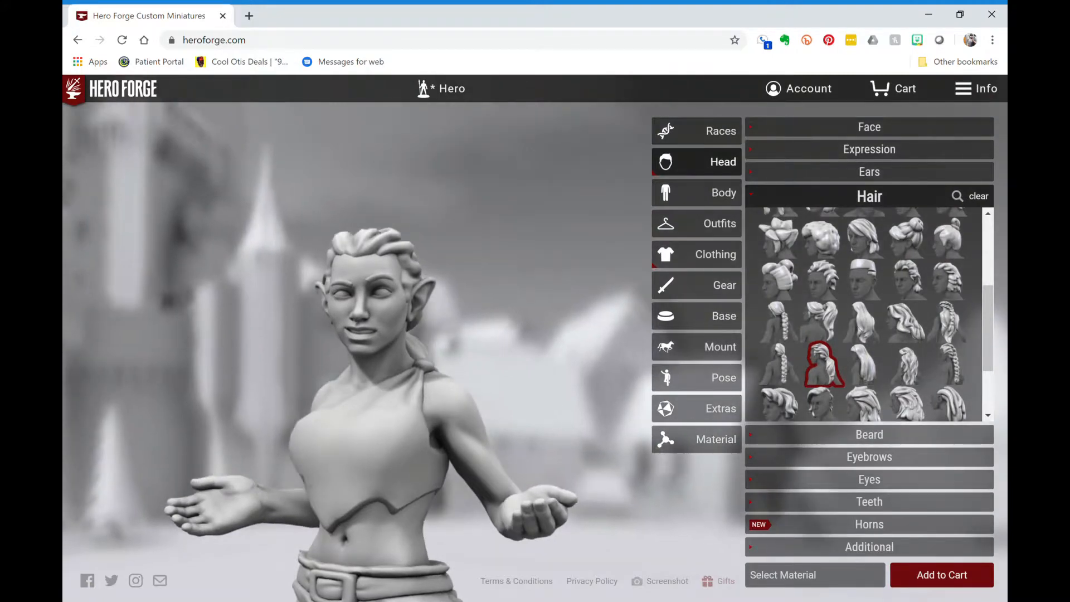
click(951, 363)
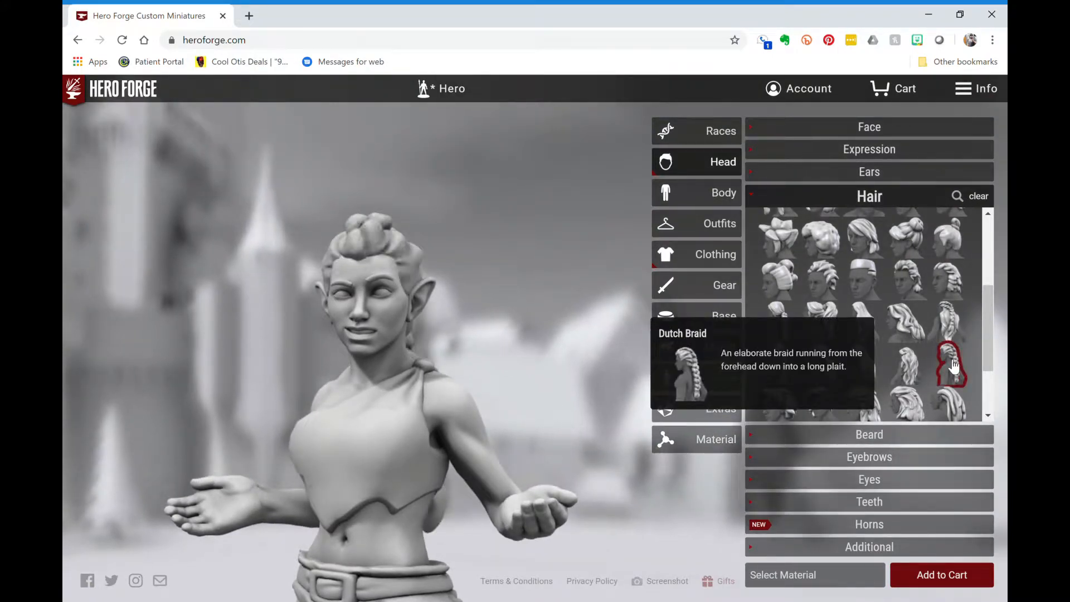
click(917, 365)
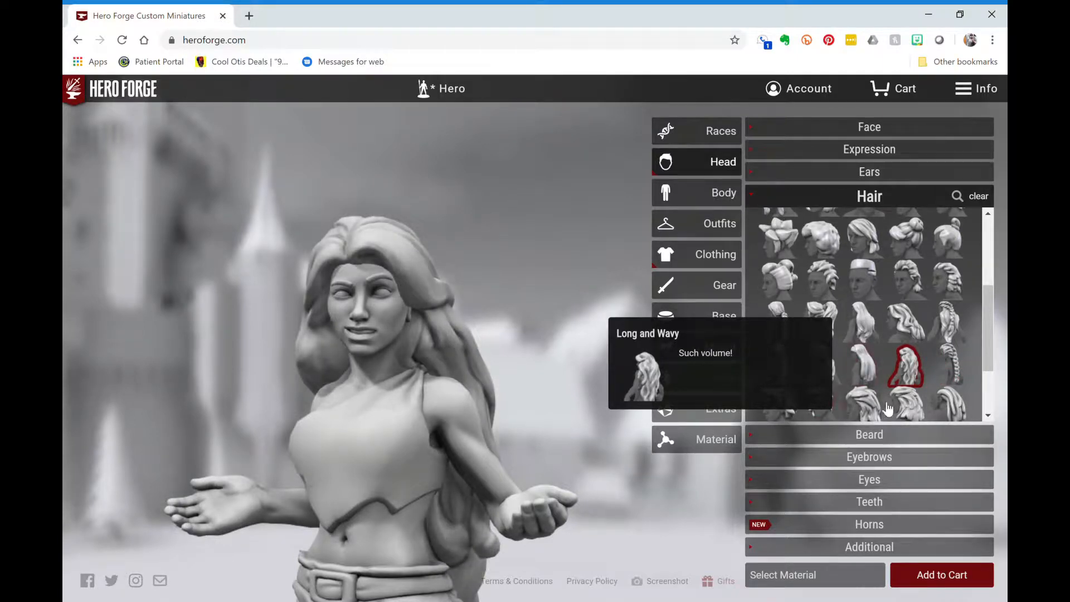
- Try Patchy Hair and Eighties Bob, settling on the Long Undercut hairstyle
scroll(918, 353, down, 1)
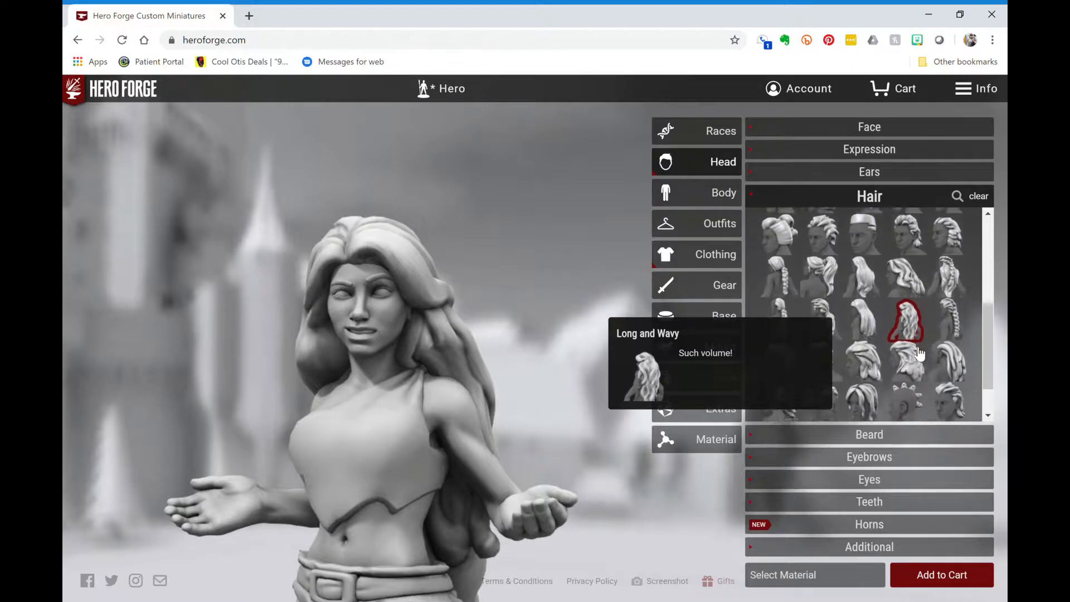
click(875, 393)
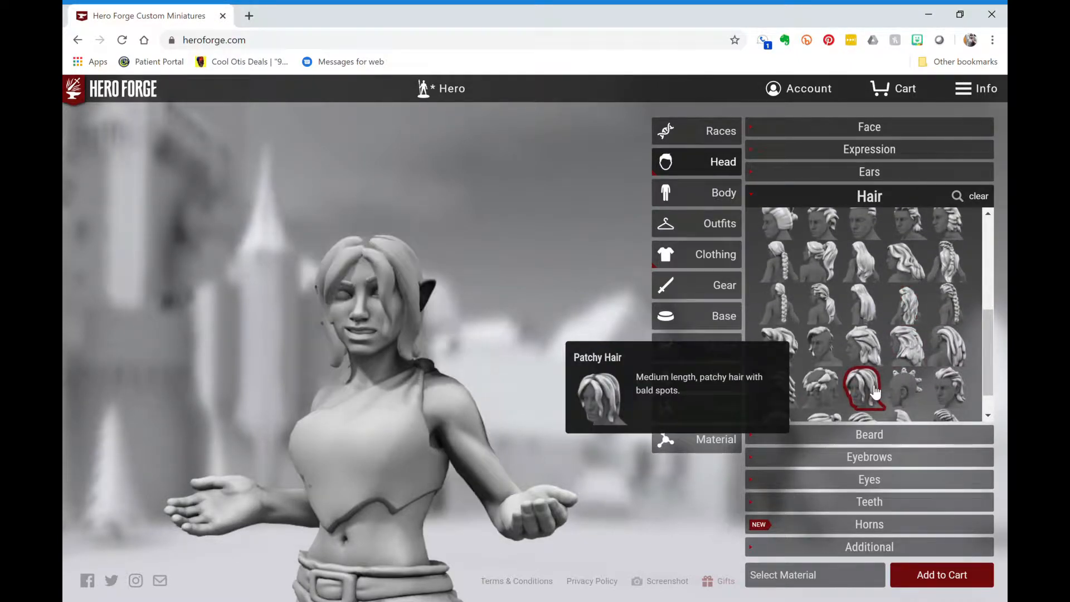
click(826, 348)
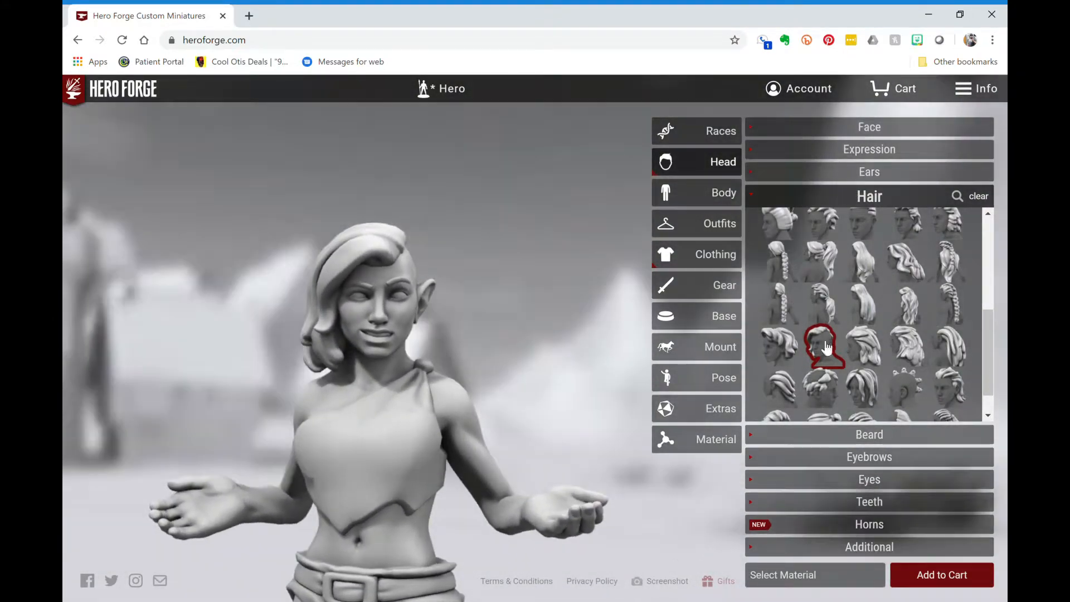
click(789, 353)
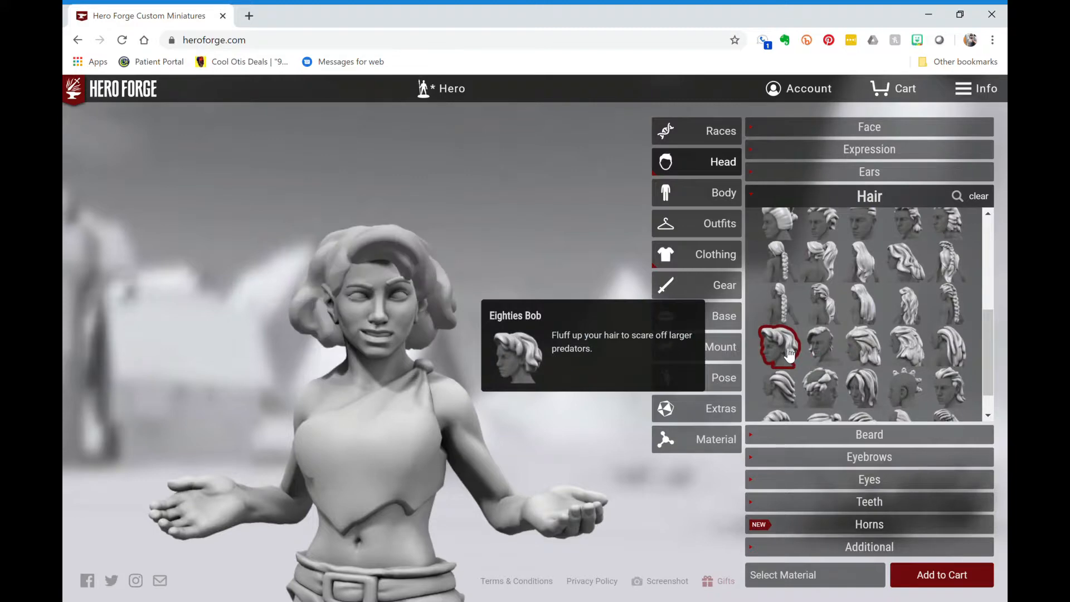
click(818, 352)
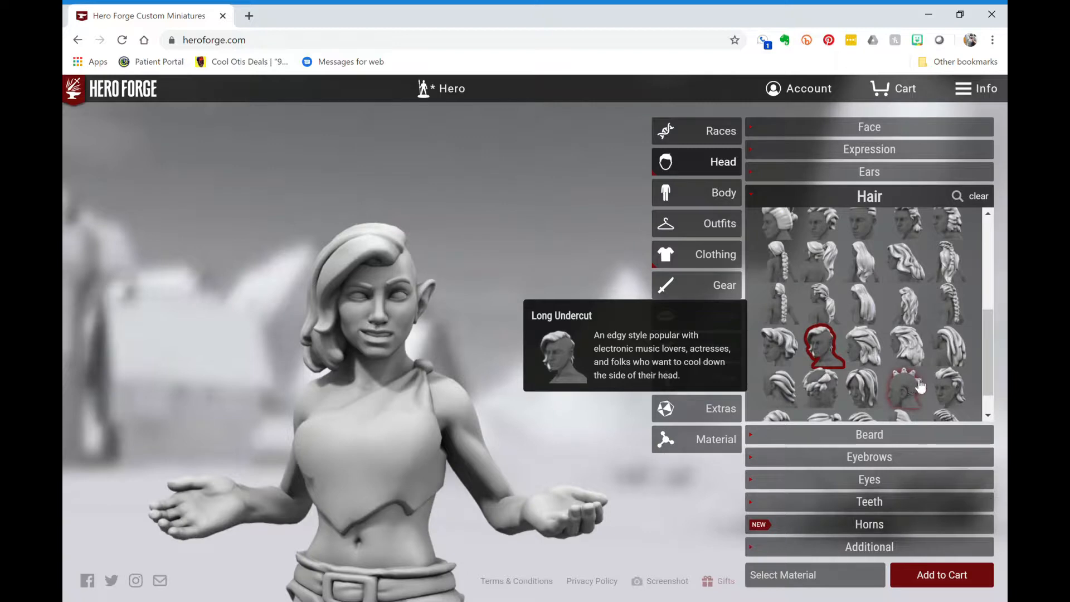
- Give the figure Scarred Eyebrows
click(990, 416)
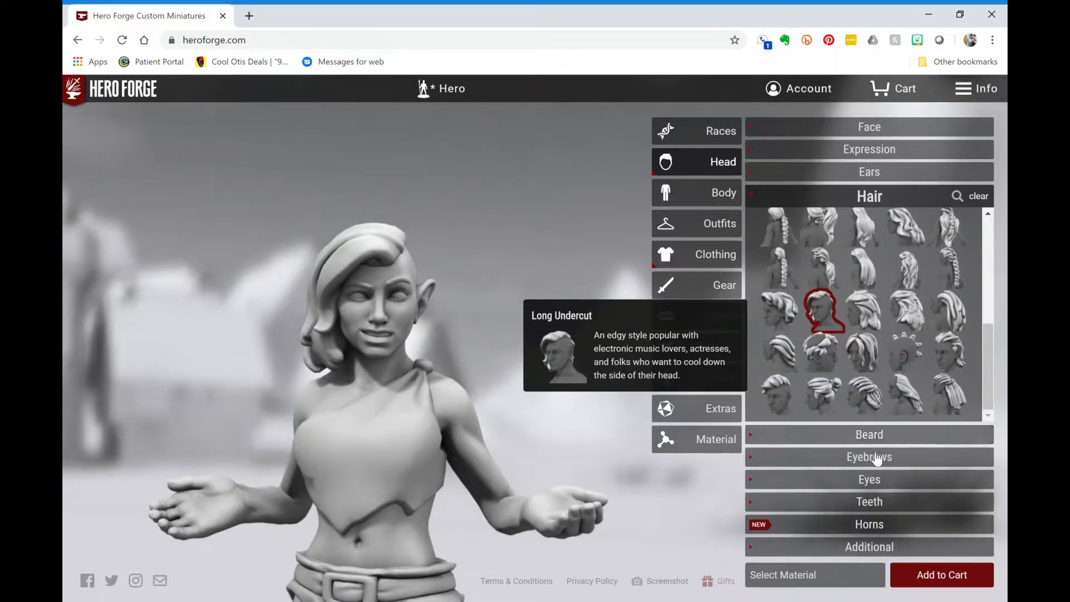
click(849, 457)
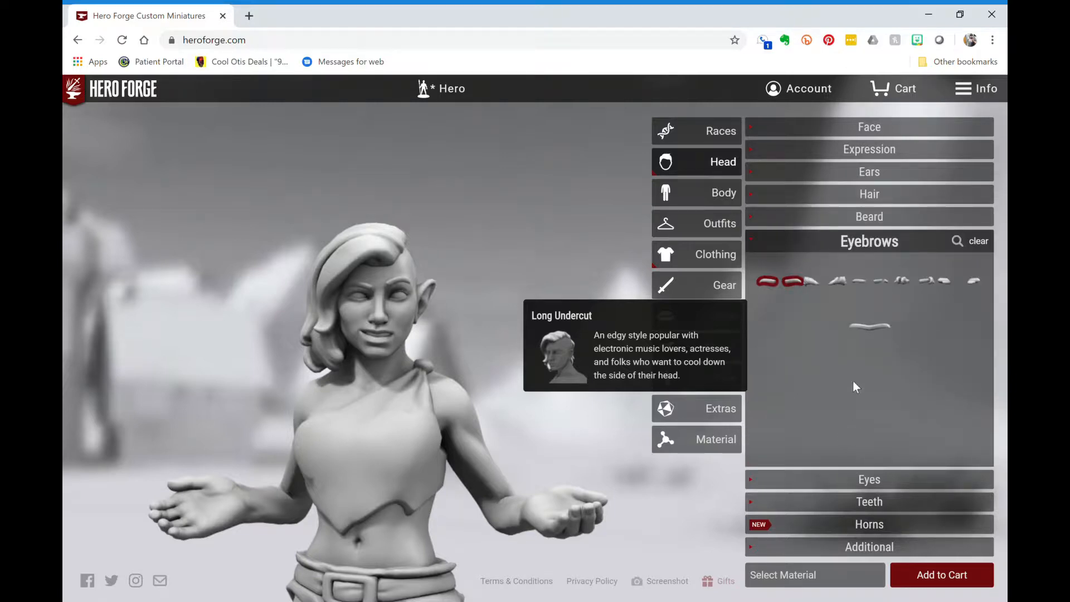
click(873, 282)
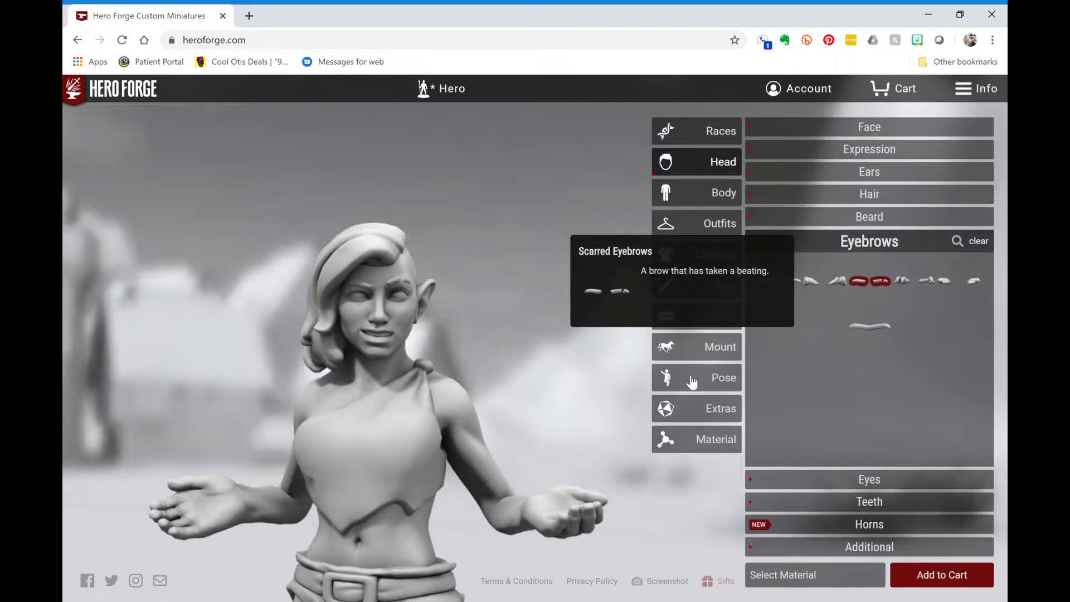
- Browse the Eyes, Teeth, Horns and Additional head options without adding anything
click(856, 479)
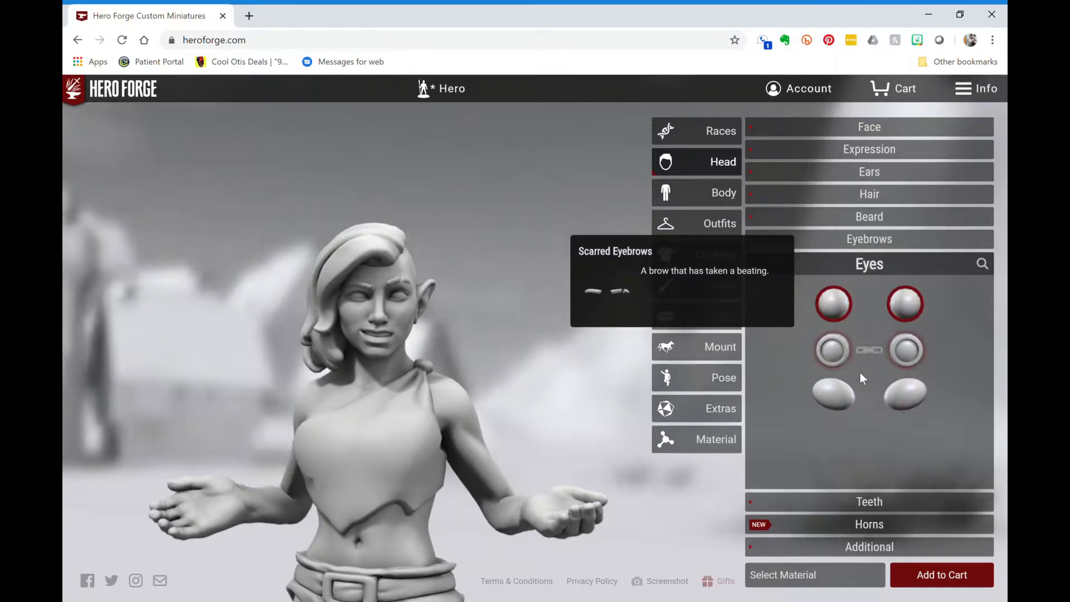
click(868, 501)
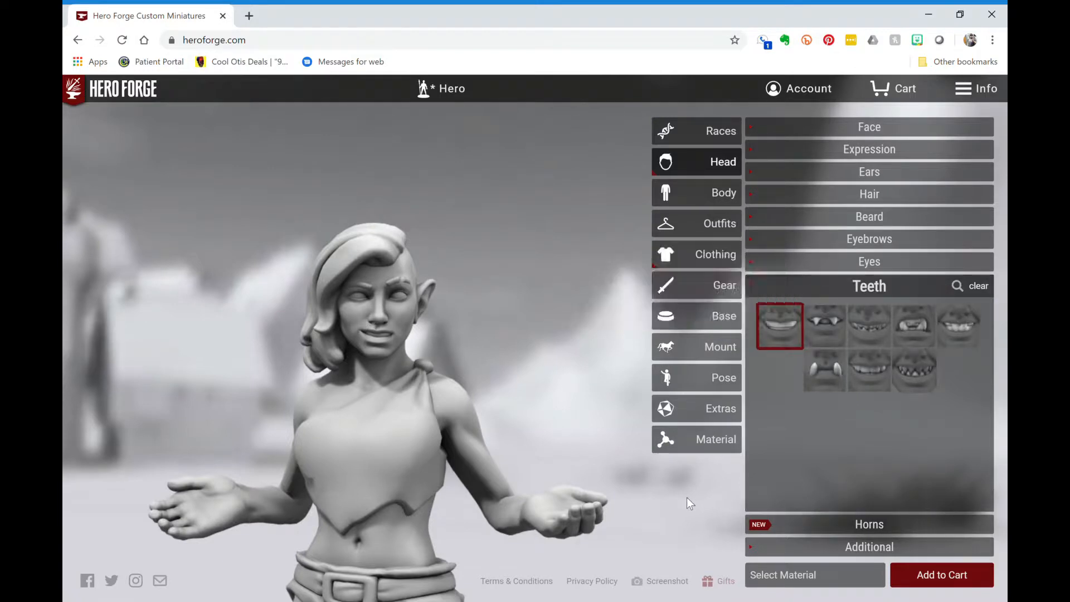
click(875, 526)
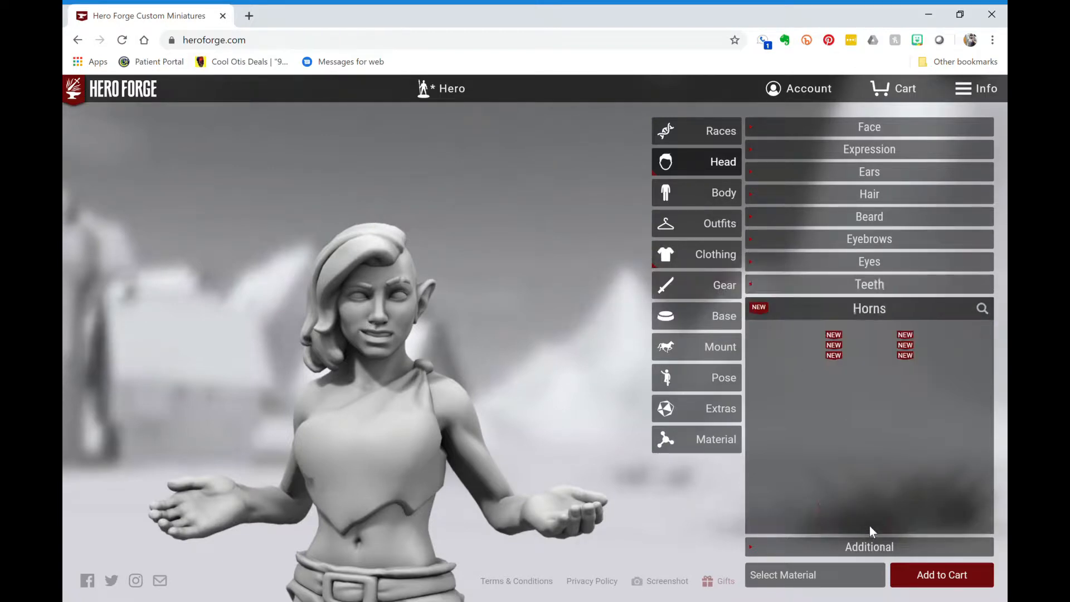
scroll(870, 454, down, 1)
scroll(868, 452, down, 3)
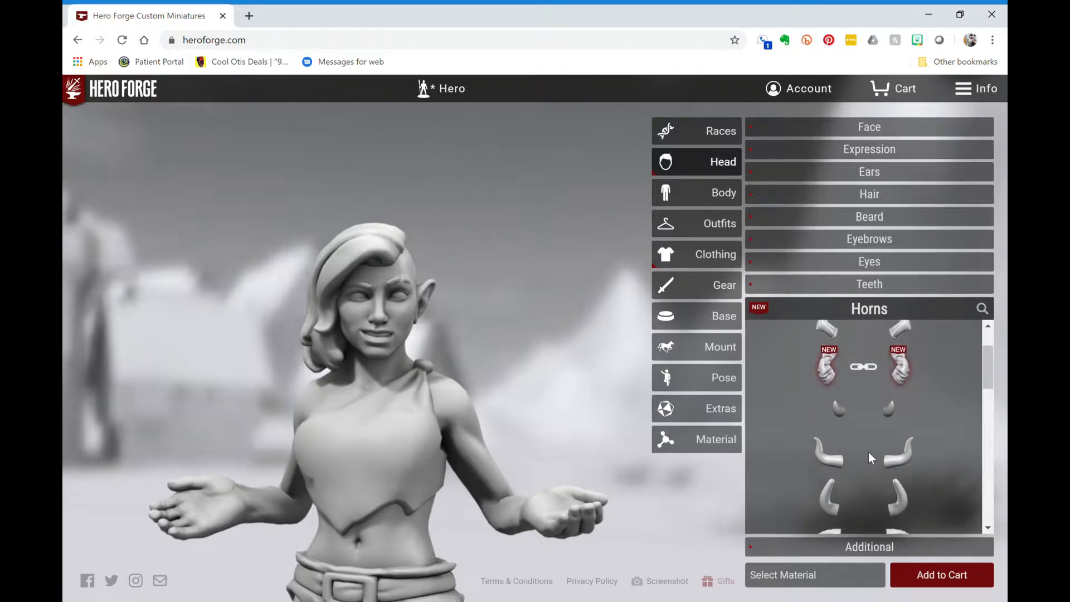
scroll(868, 453, down, 3)
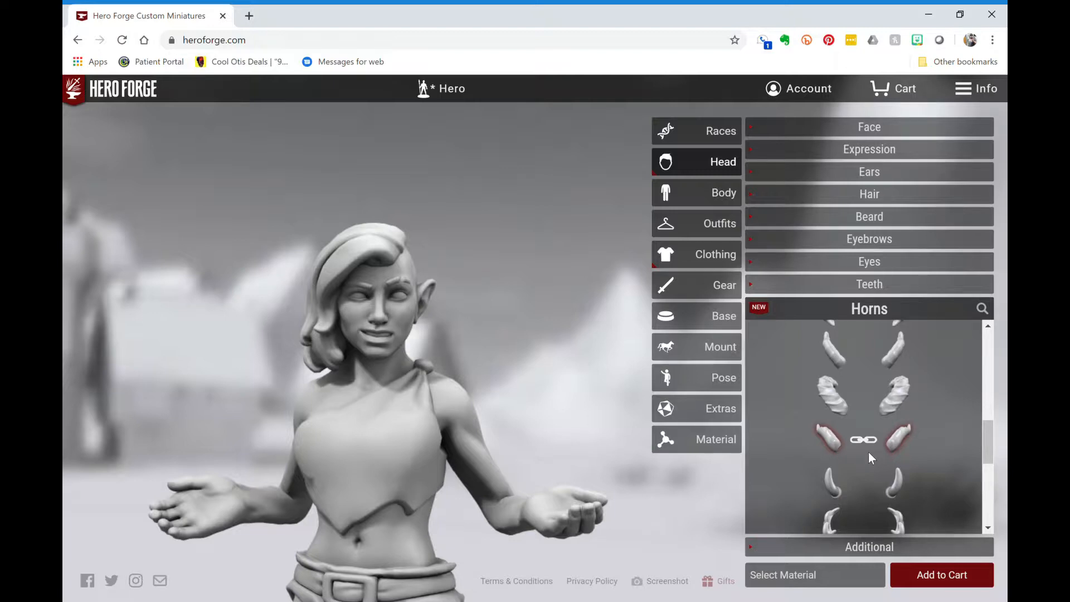
scroll(868, 452, down, 5)
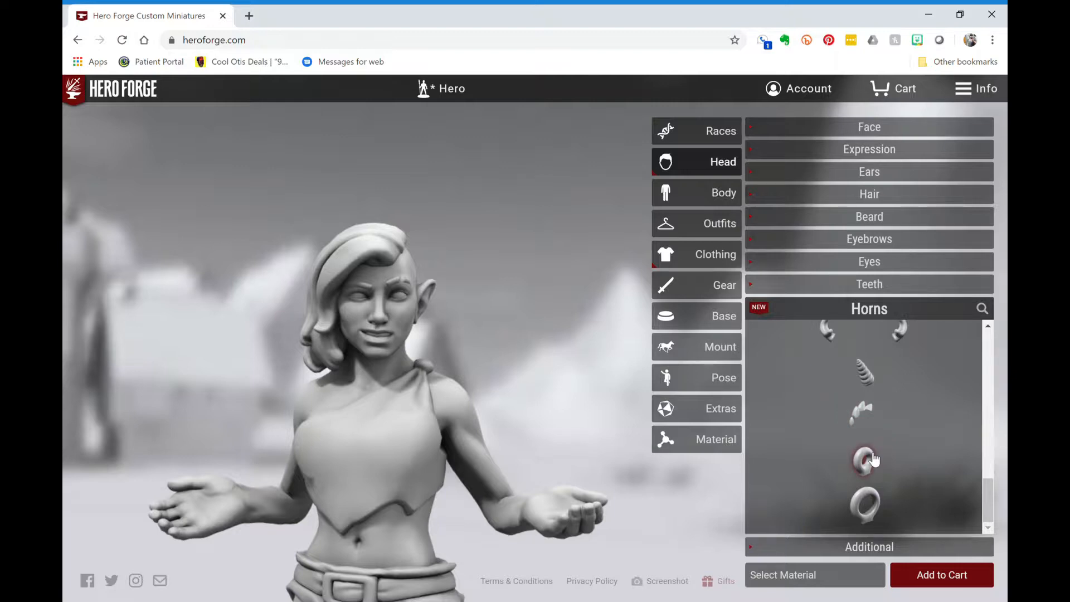
click(880, 310)
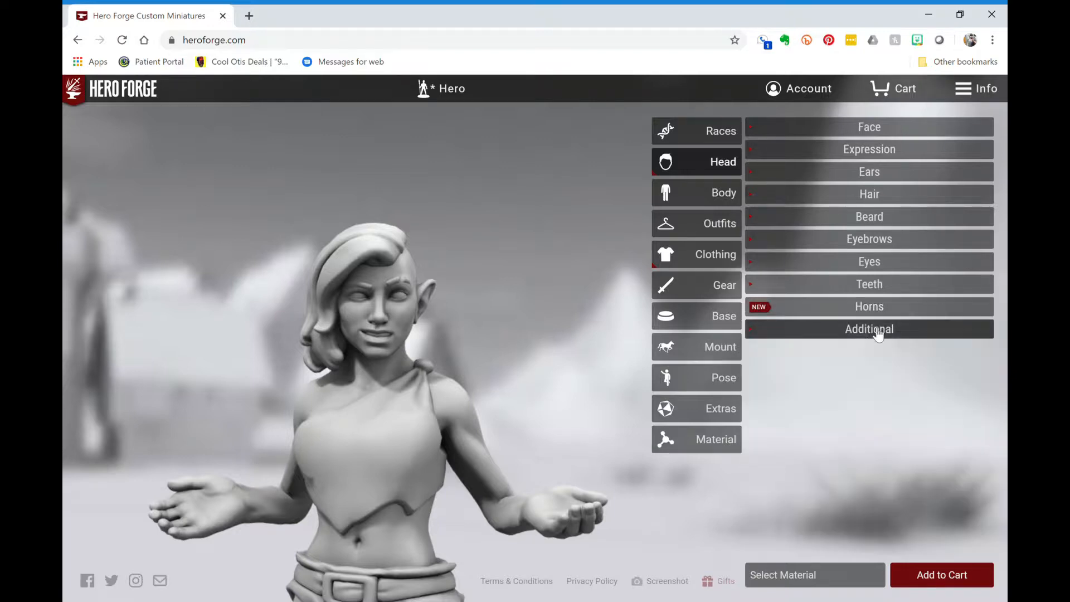
click(879, 330)
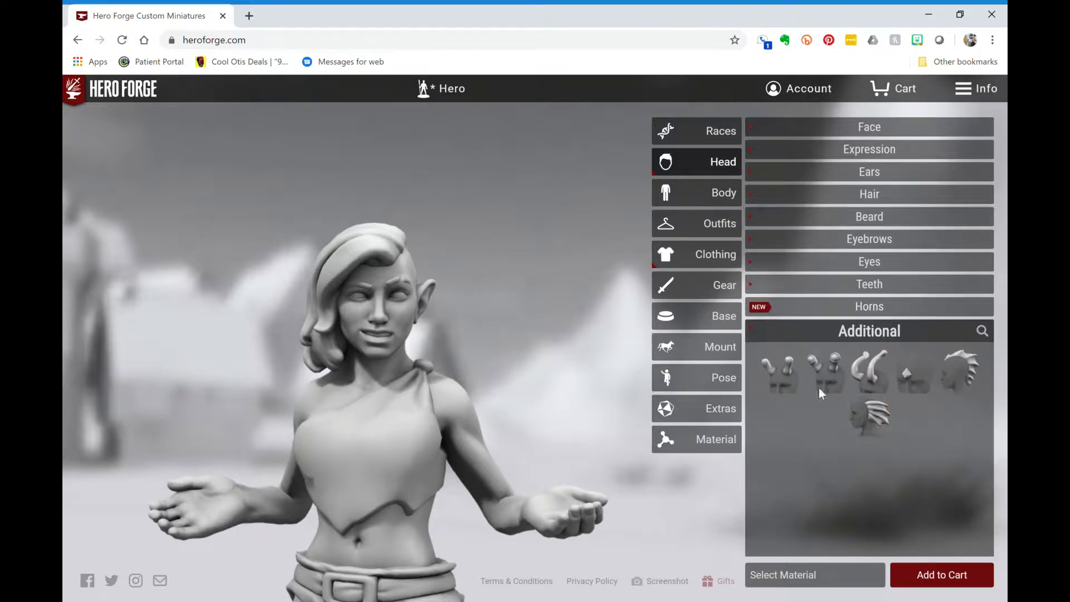
click(719, 199)
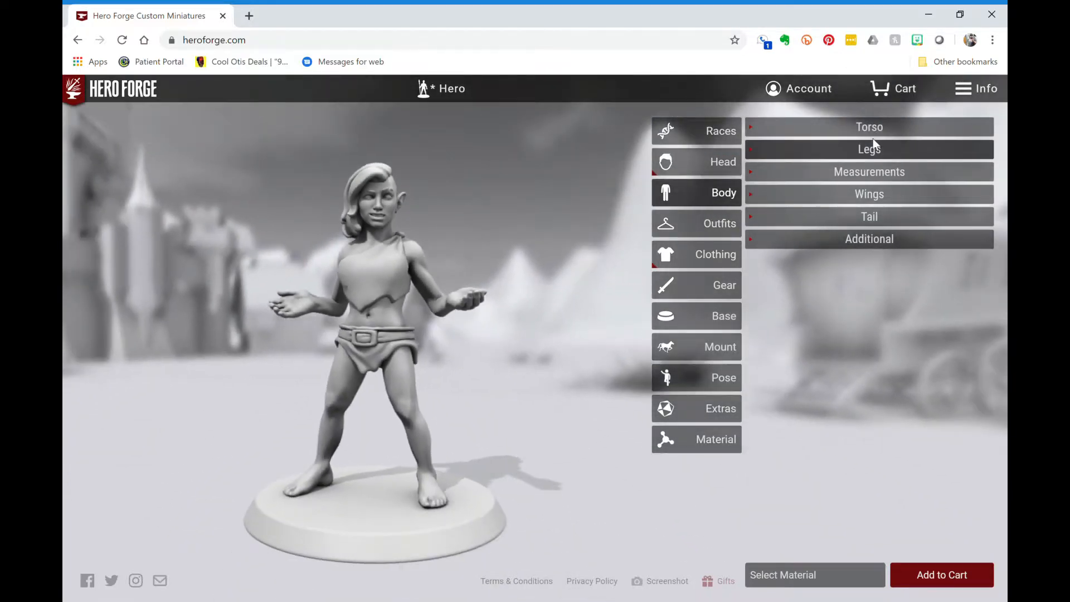
click(885, 129)
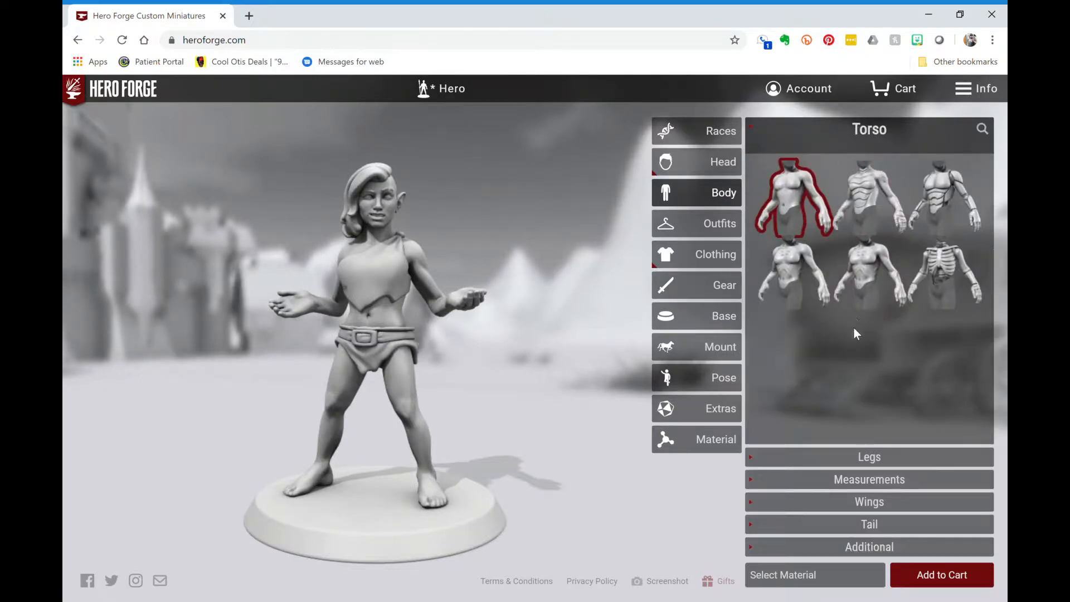
click(871, 460)
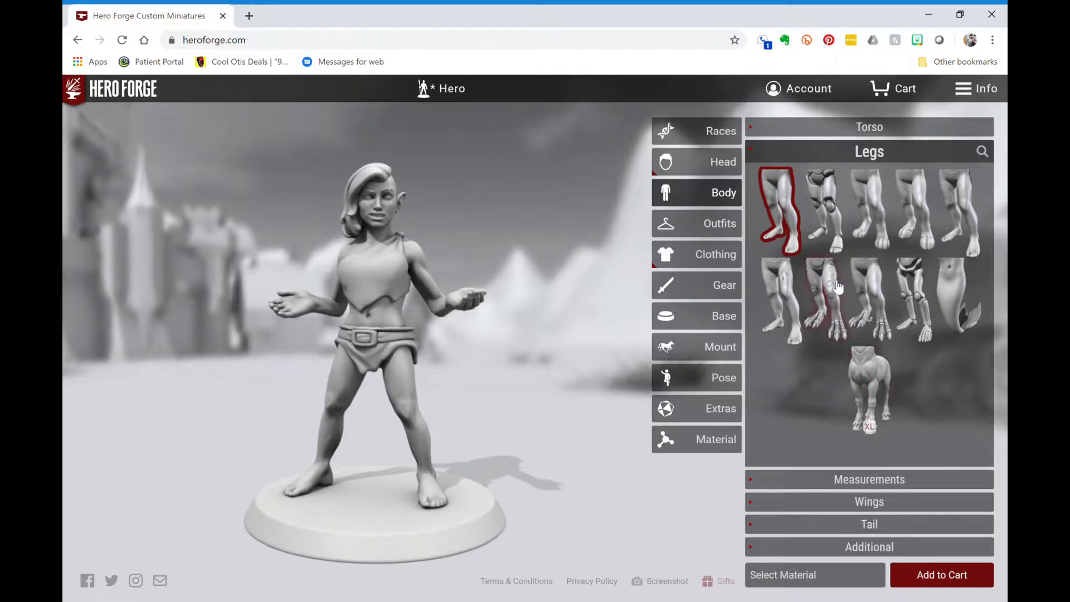
click(845, 222)
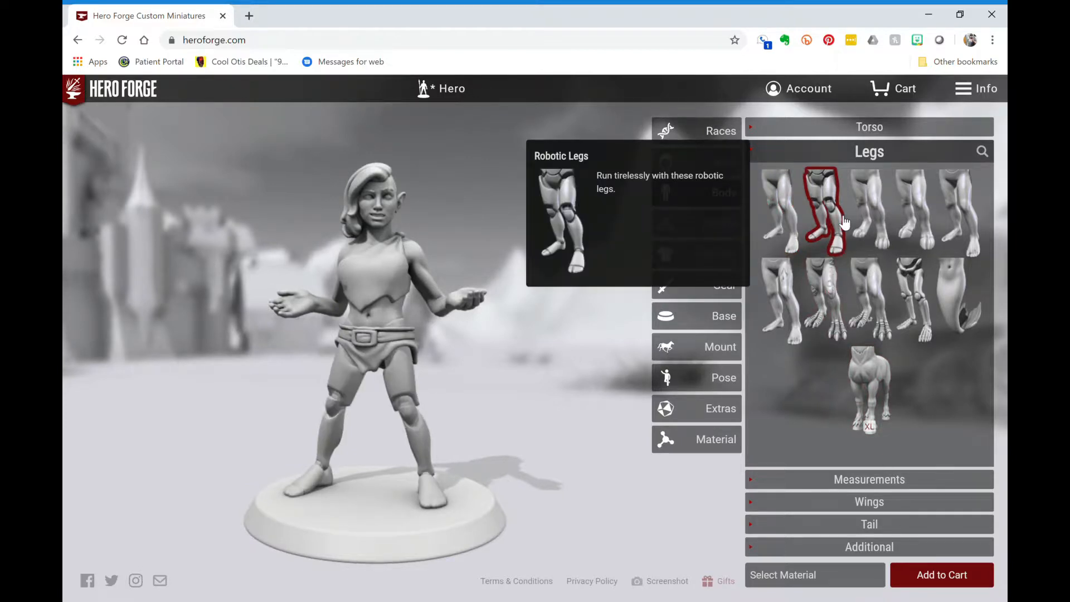
click(873, 220)
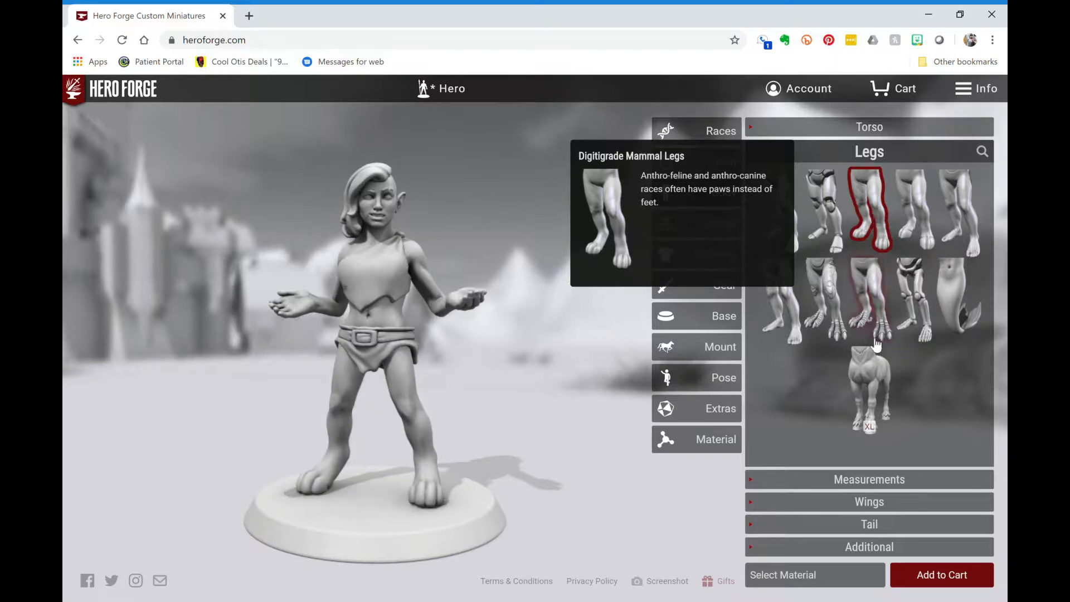
click(879, 370)
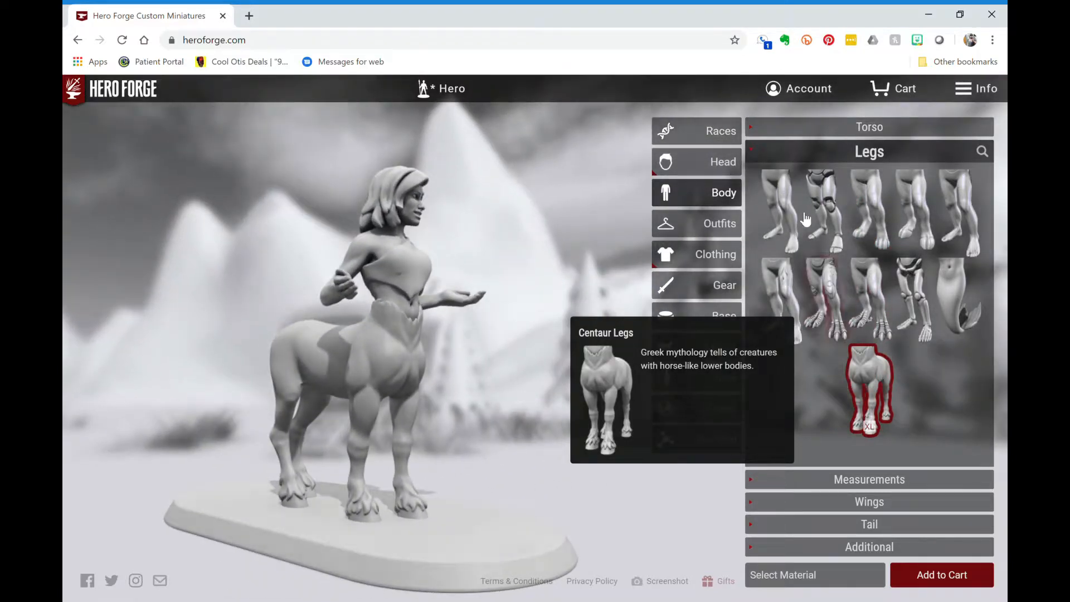
click(797, 217)
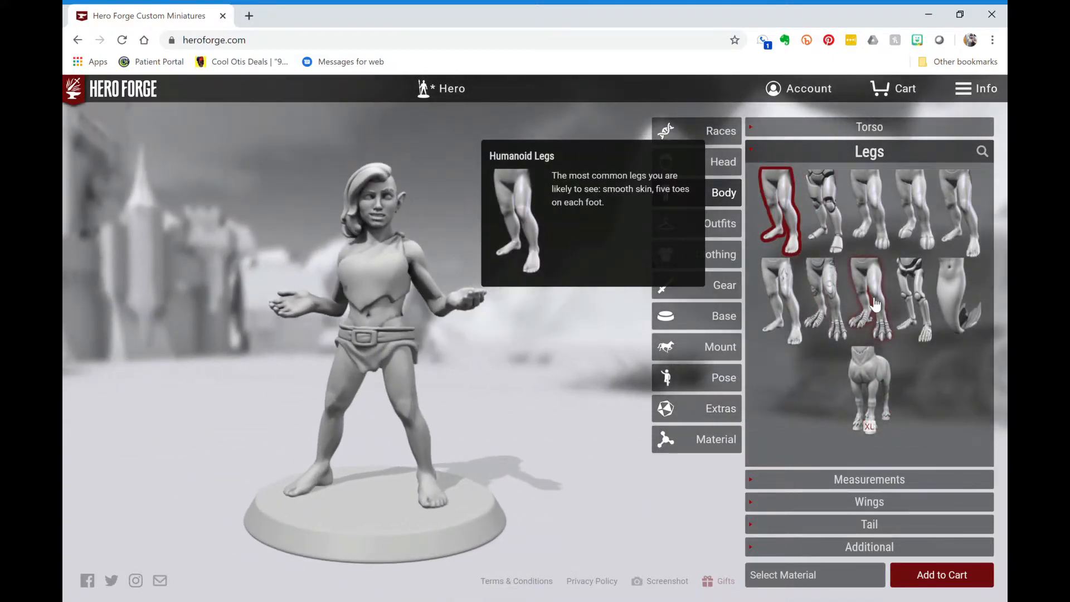
click(875, 304)
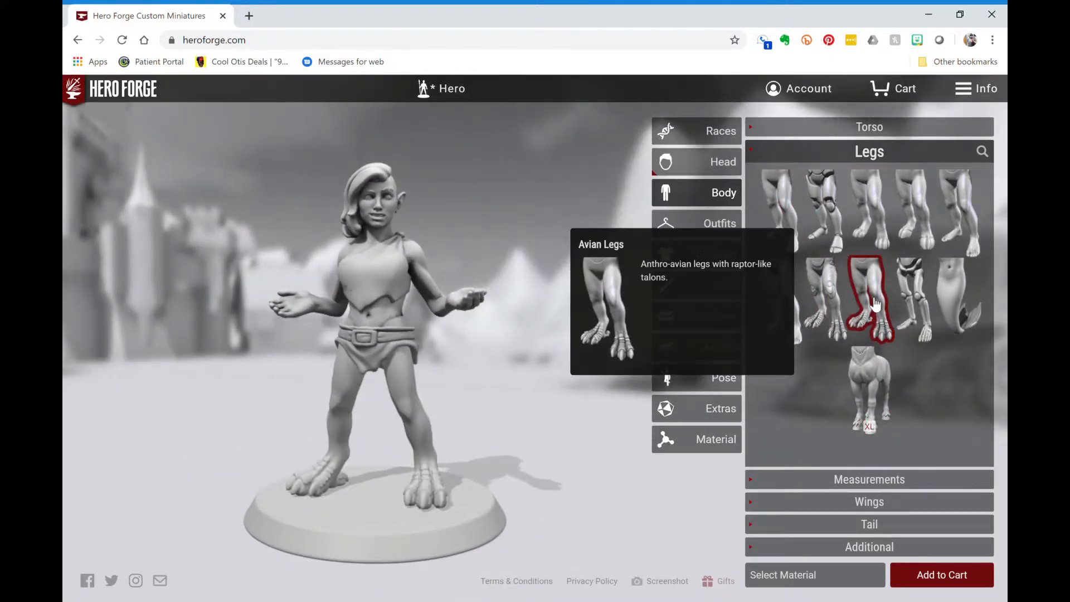
click(837, 316)
click(923, 304)
click(783, 186)
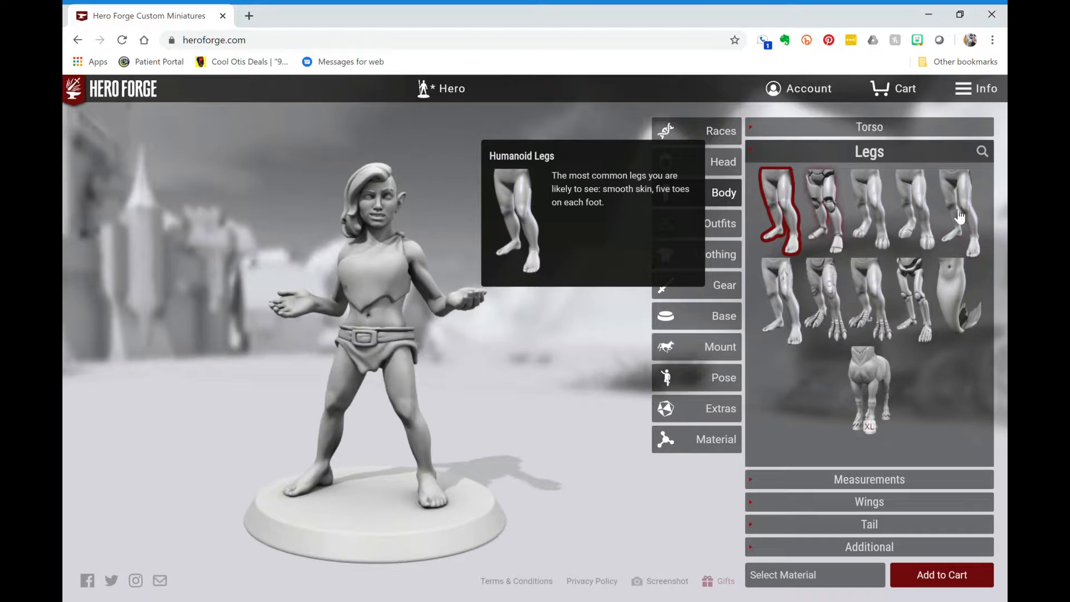
mouse_move(959, 216)
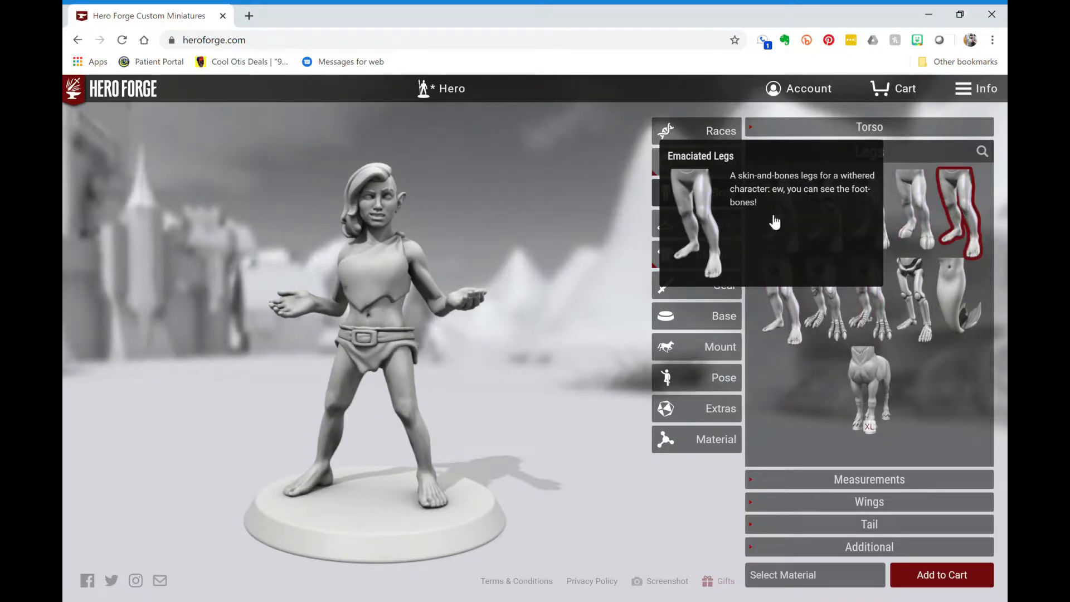
mouse_move(783, 219)
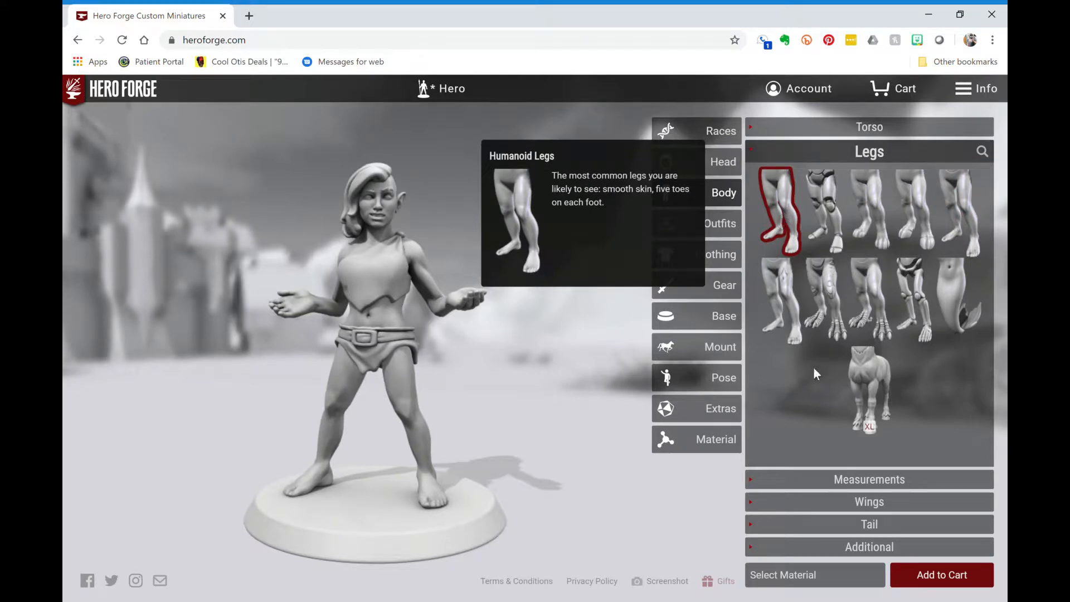
- Make the figure slightly taller and heavier in Measurements
click(870, 480)
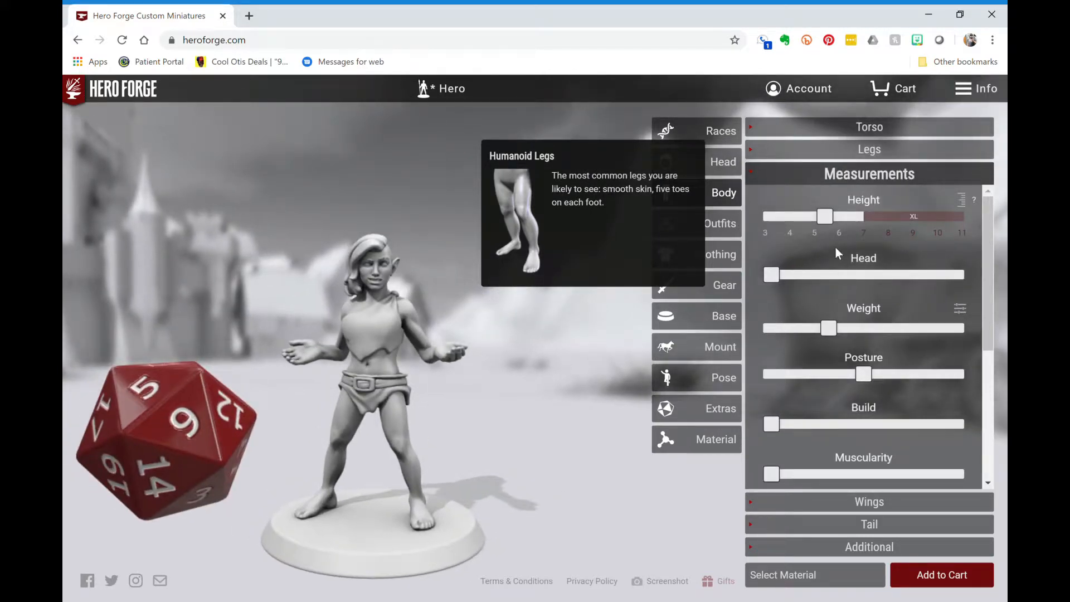
drag(833, 223, 835, 227)
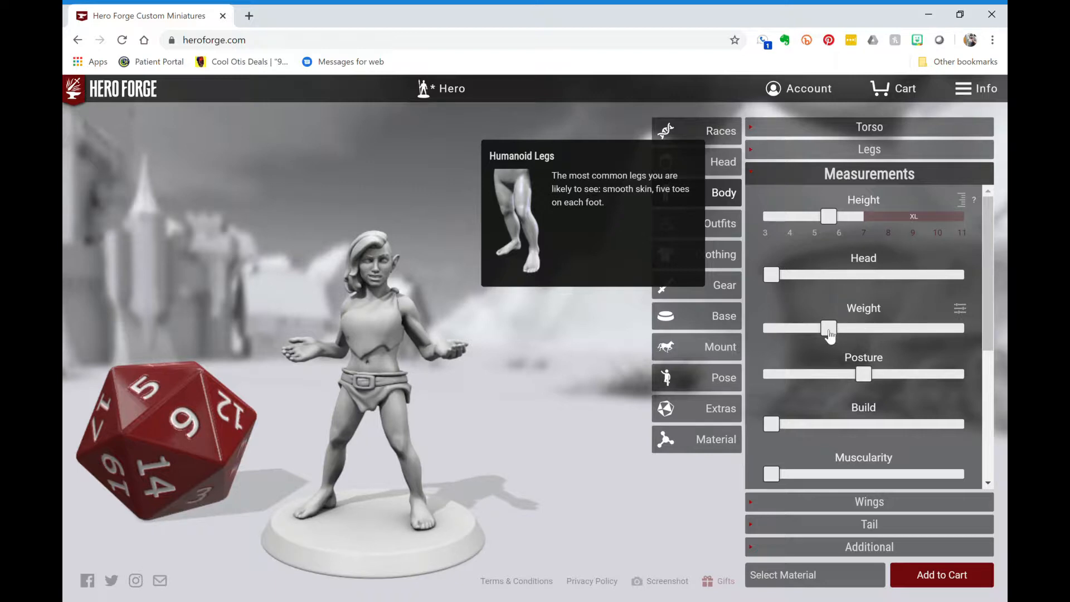
drag(830, 335, 853, 350)
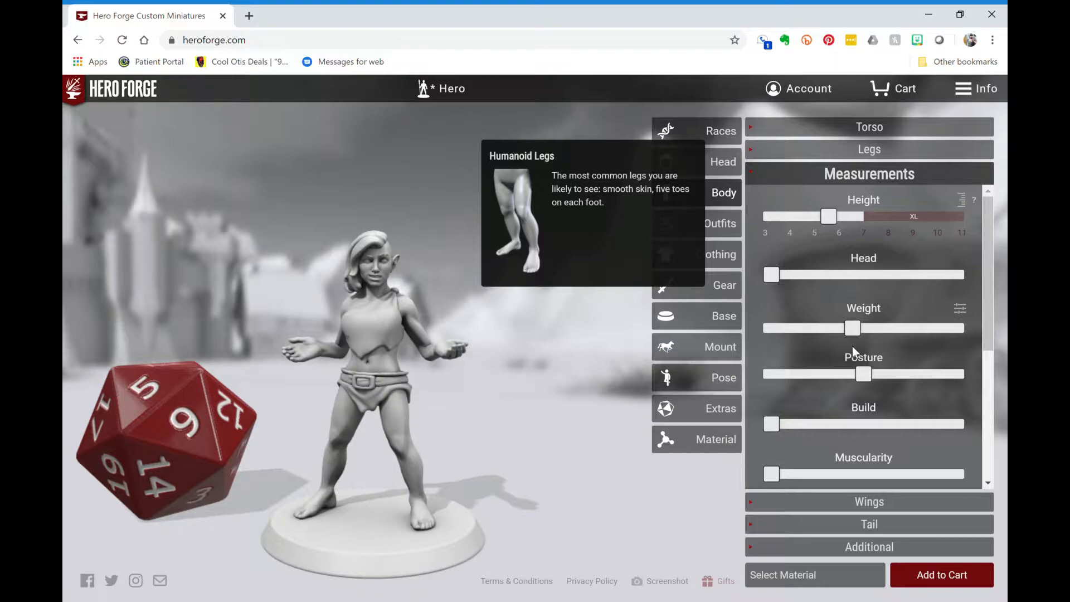
drag(580, 418, 523, 418)
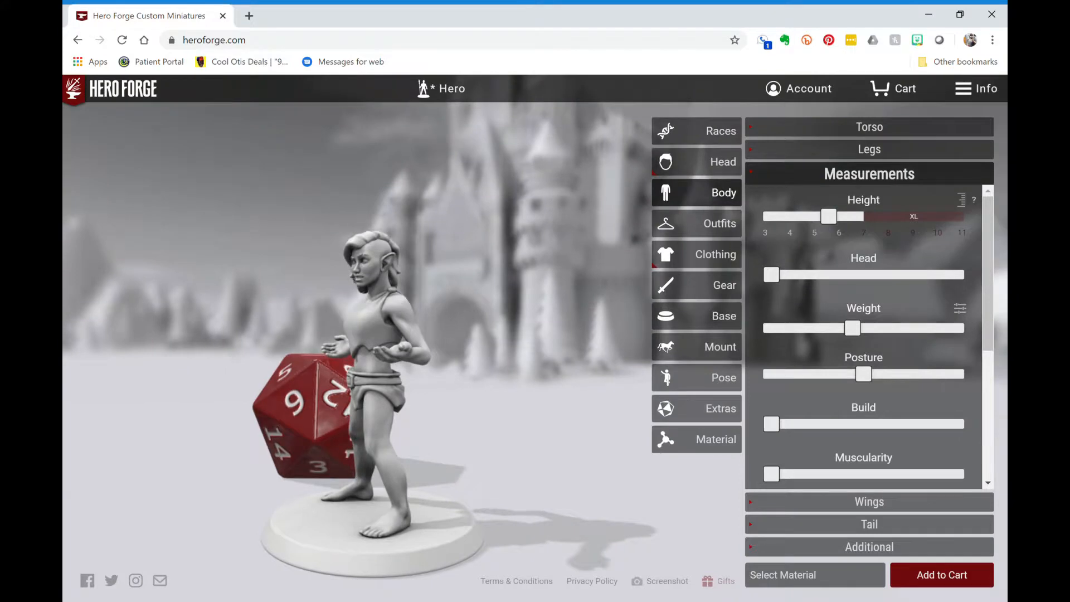
- Adjust posture and raise Build and Muscularity to about midway
drag(874, 381, 911, 387)
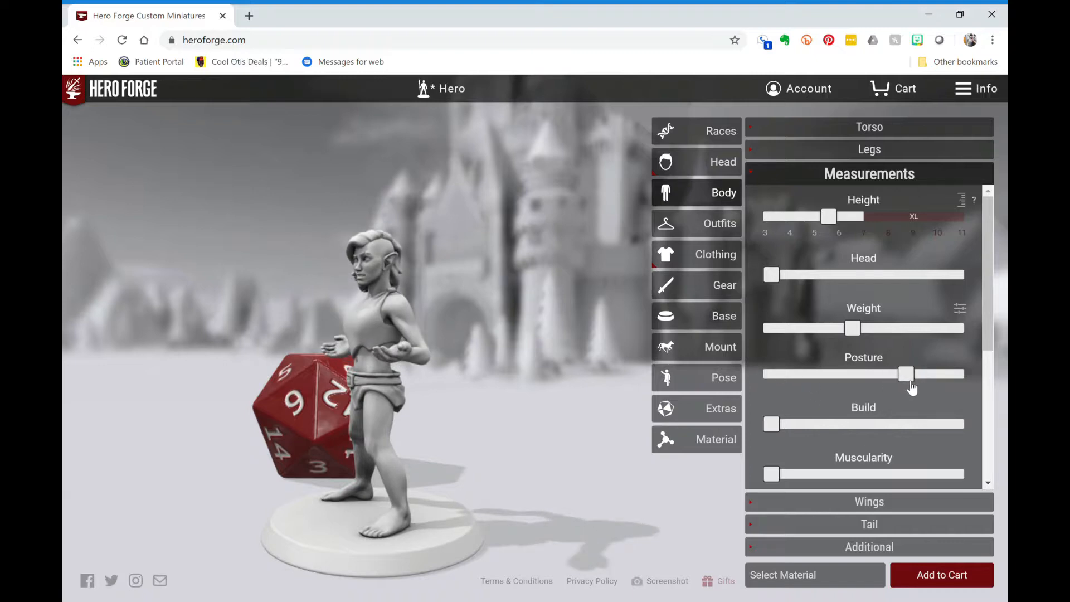
drag(772, 425, 829, 437)
drag(390, 357, 493, 357)
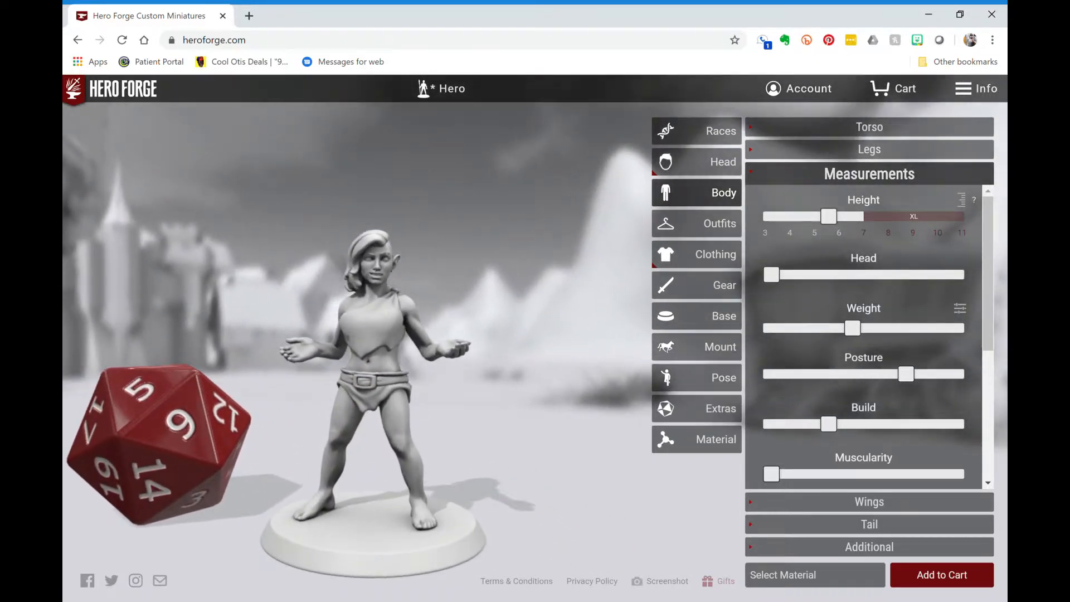
drag(830, 423, 873, 449)
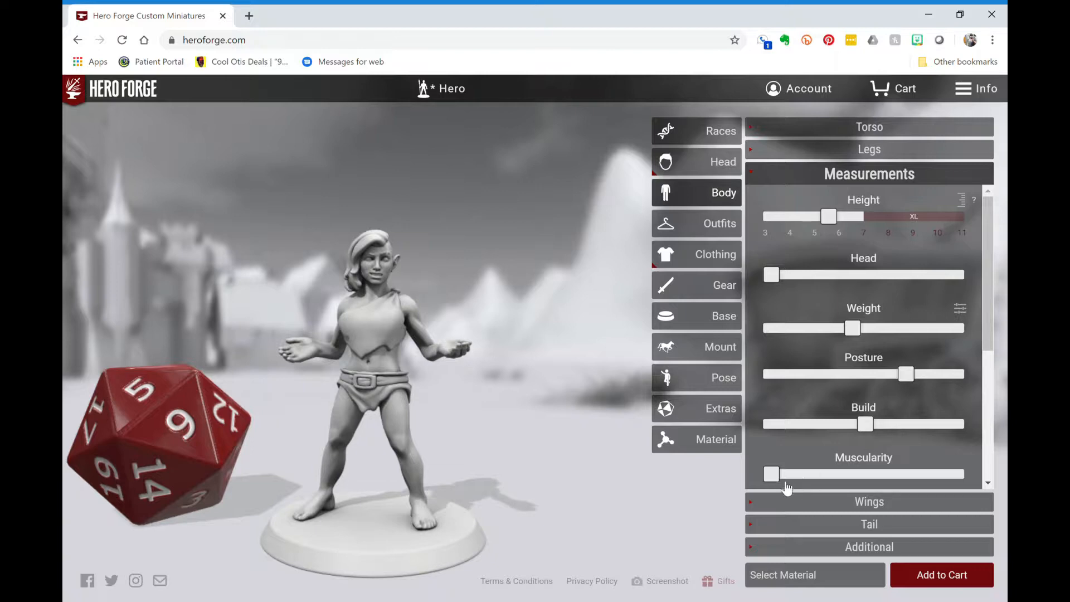
drag(779, 483, 872, 502)
mouse_move(562, 357)
mouse_down()
mouse_move(410, 390)
mouse_move(565, 369)
mouse_up()
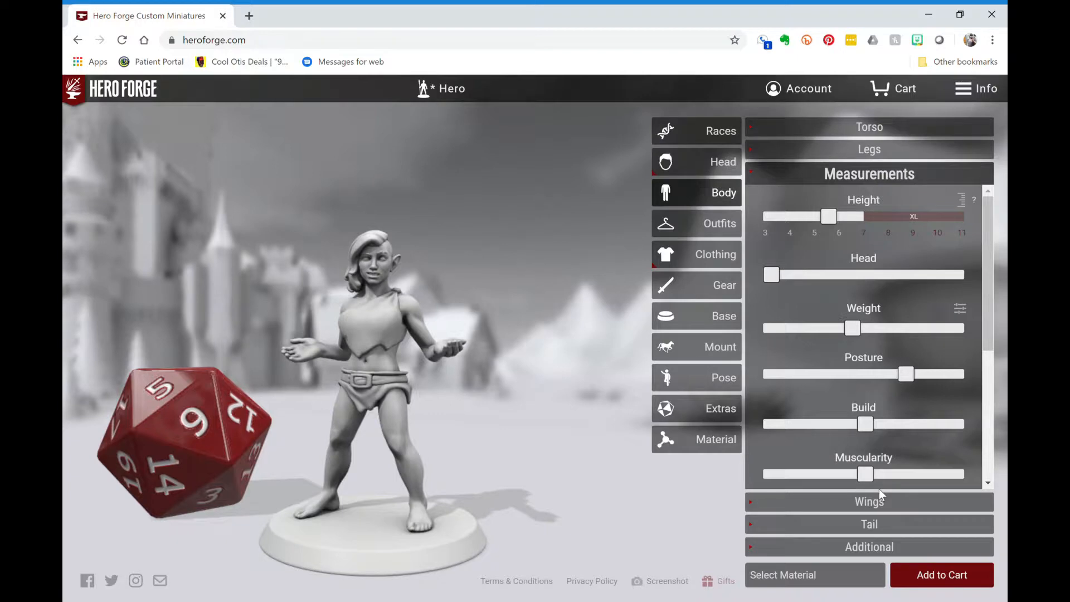
scroll(878, 485, down, 3)
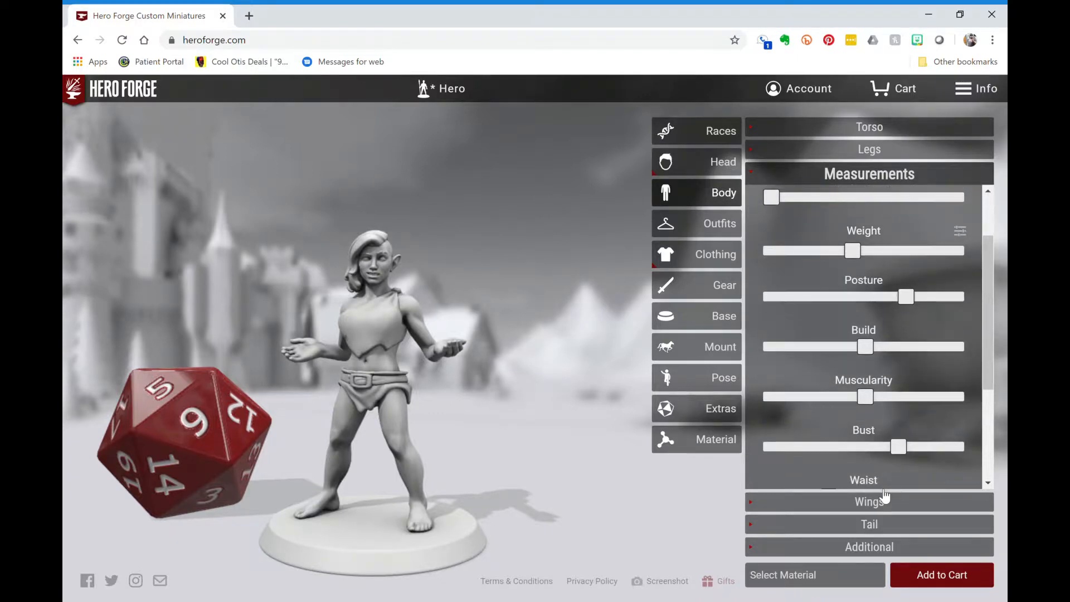
- Increase Curves for wider hips and set the bust a bit fuller
drag(502, 363, 346, 363)
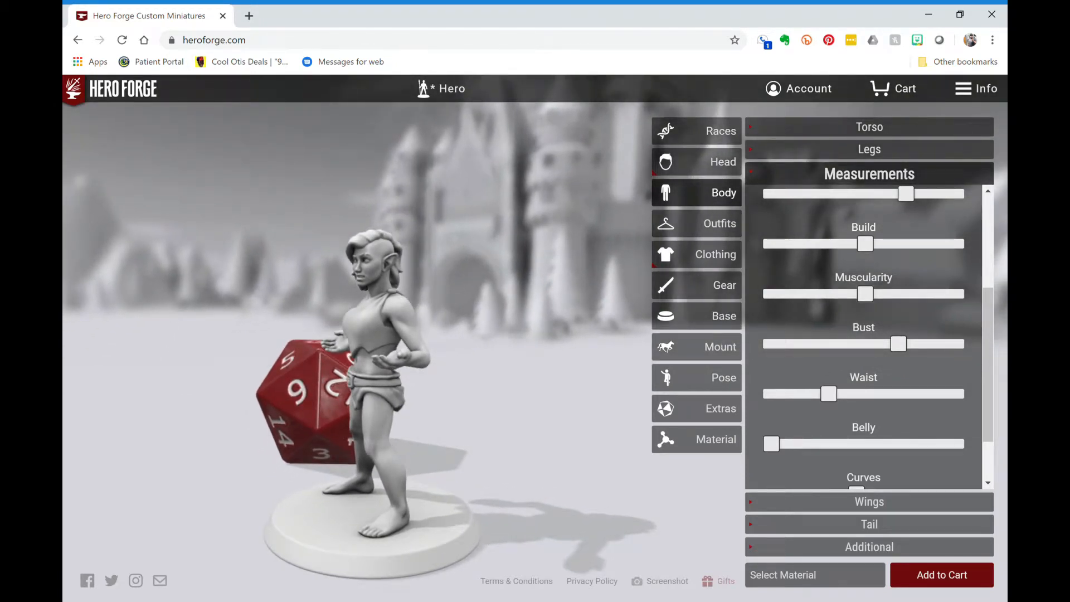
drag(856, 488, 878, 488)
drag(903, 350, 741, 361)
drag(821, 351, 912, 355)
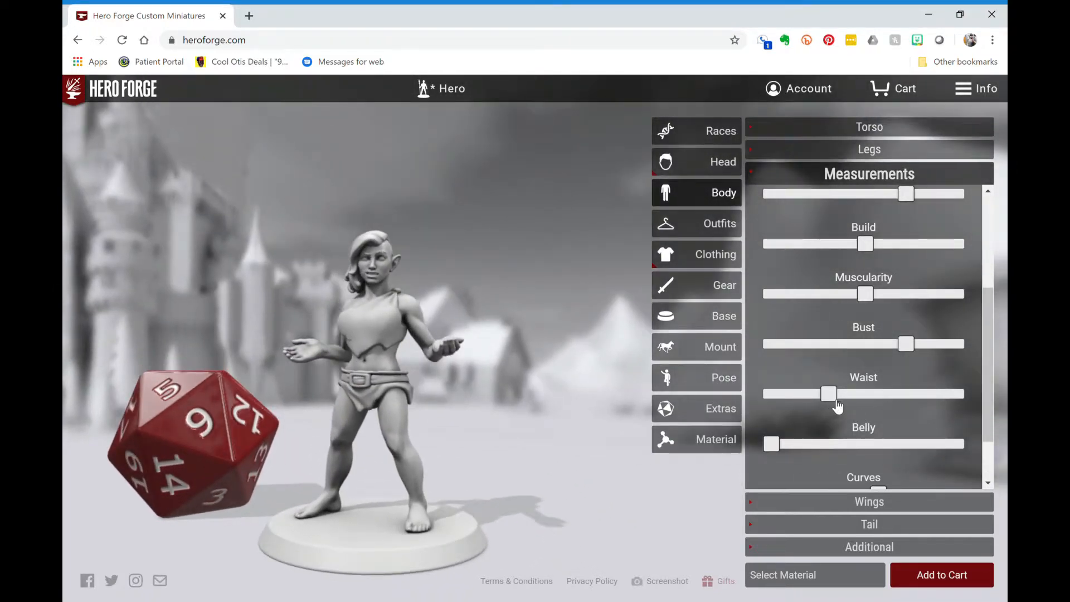
- Widen the waist and give the figure a small belly
drag(838, 407, 878, 399)
drag(491, 362, 557, 363)
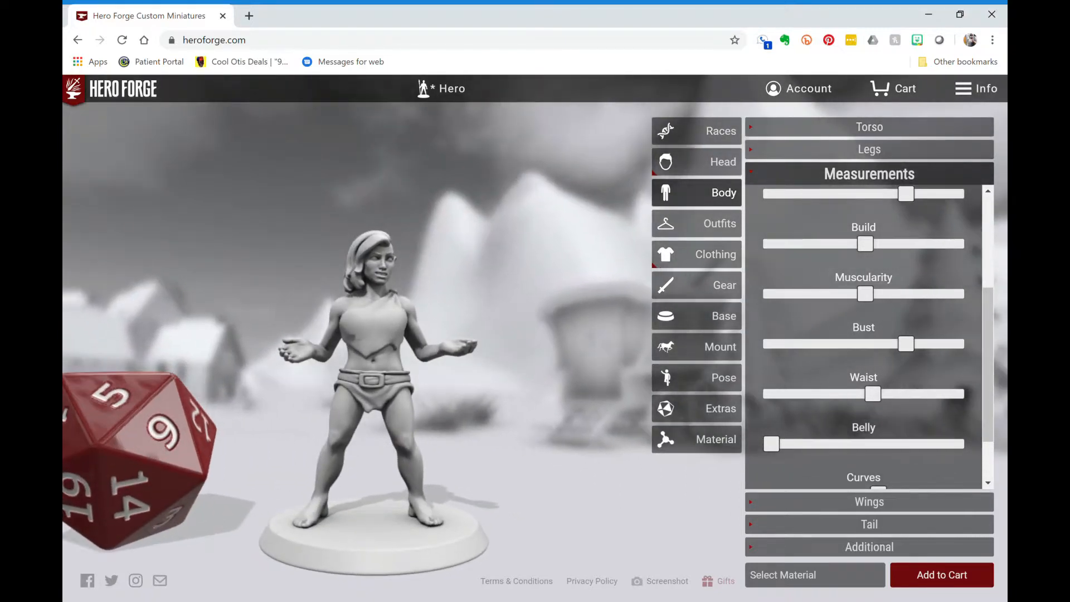
drag(779, 452, 803, 454)
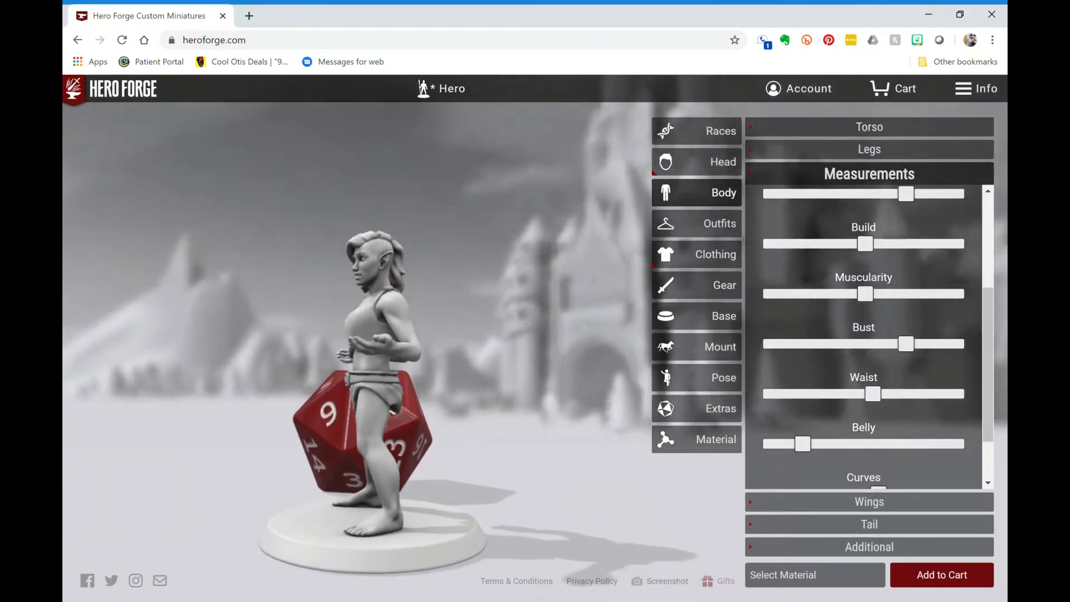
drag(807, 449, 814, 478)
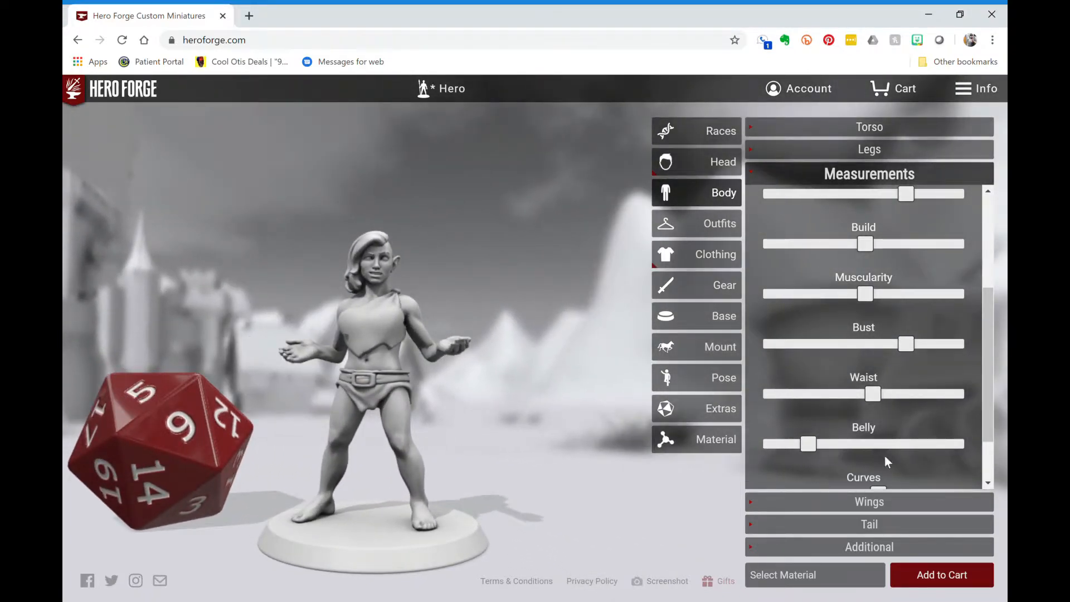
scroll(885, 456, down, 3)
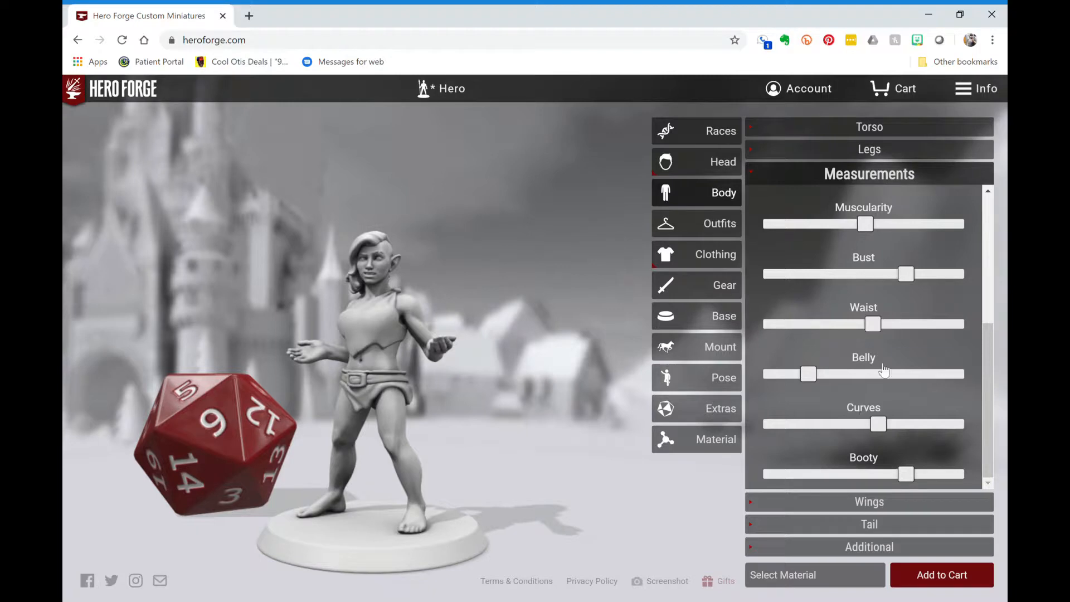
- Try Open then Closed Feathered Wings, then remove the wings entirely
click(783, 177)
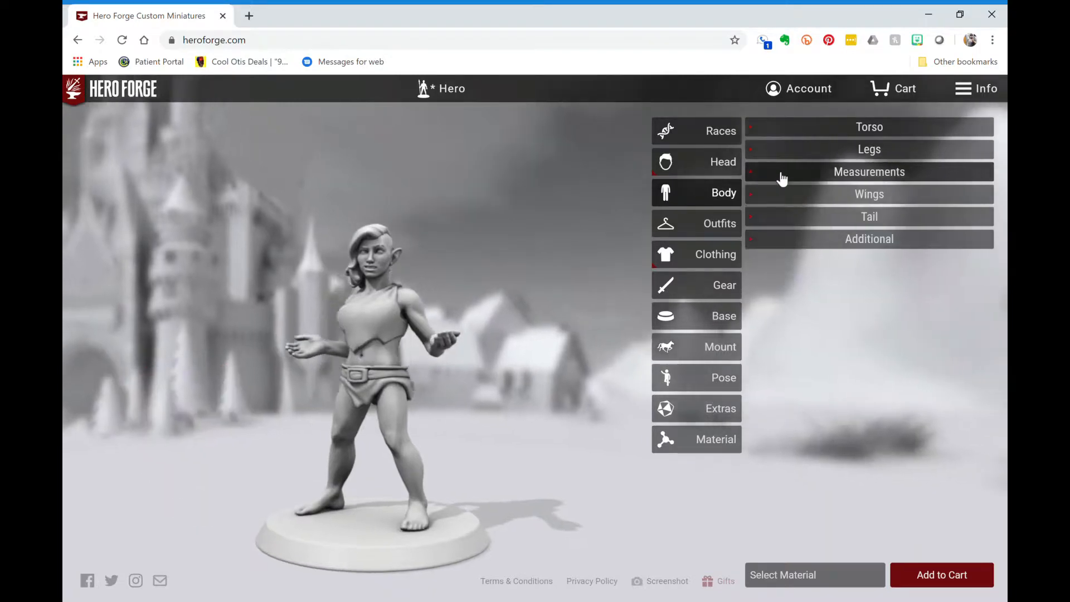
click(822, 195)
scroll(852, 375, down, 1)
scroll(854, 375, up, 1)
click(844, 262)
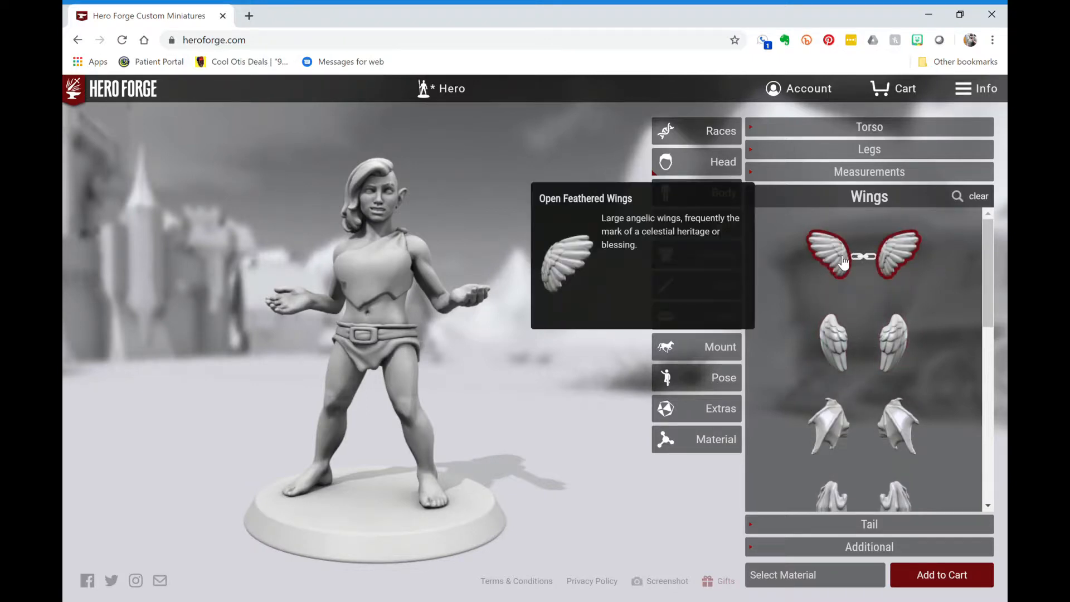
click(850, 338)
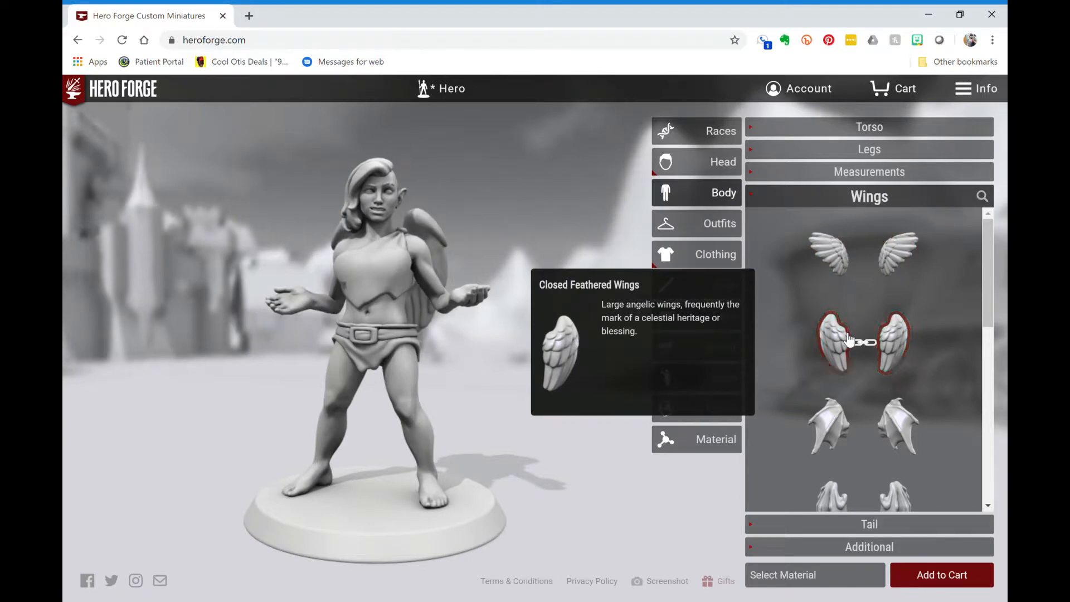
click(848, 339)
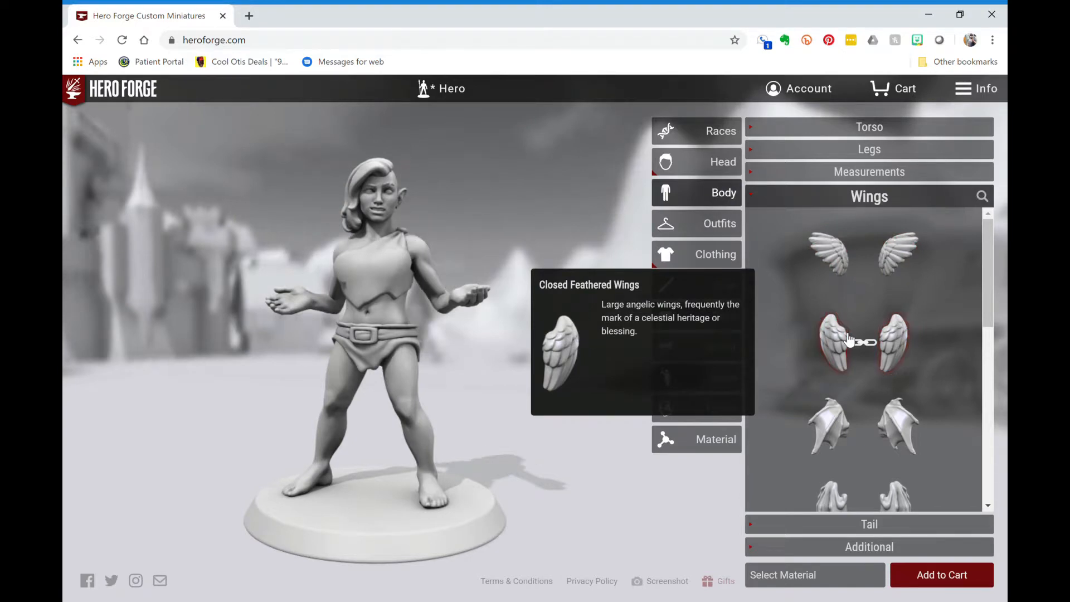
click(871, 545)
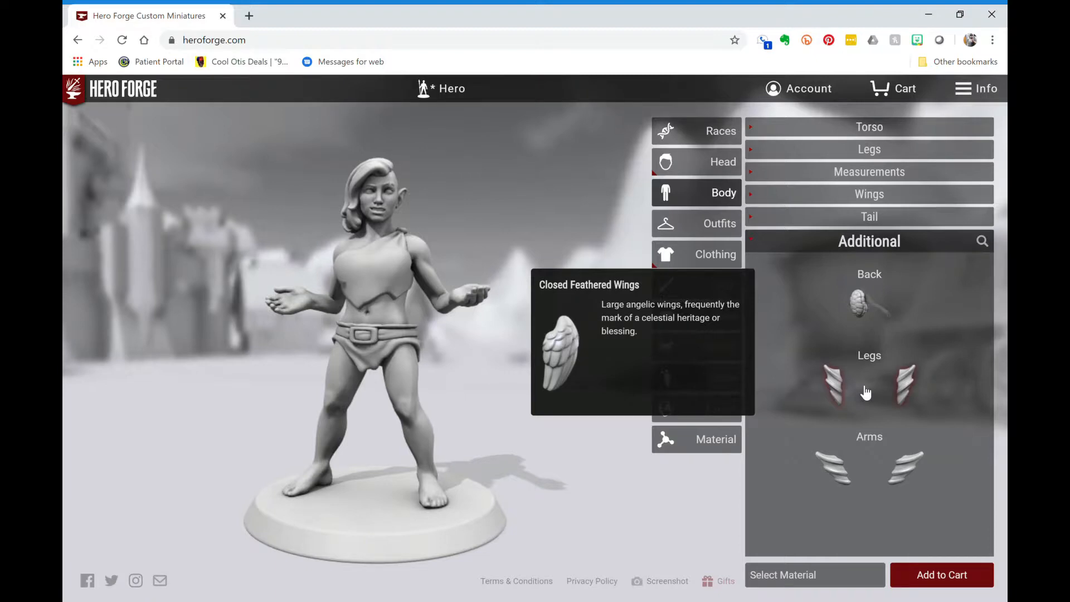
- Add and then remove the Turtle Shell back piece, then collapse Additional
click(865, 306)
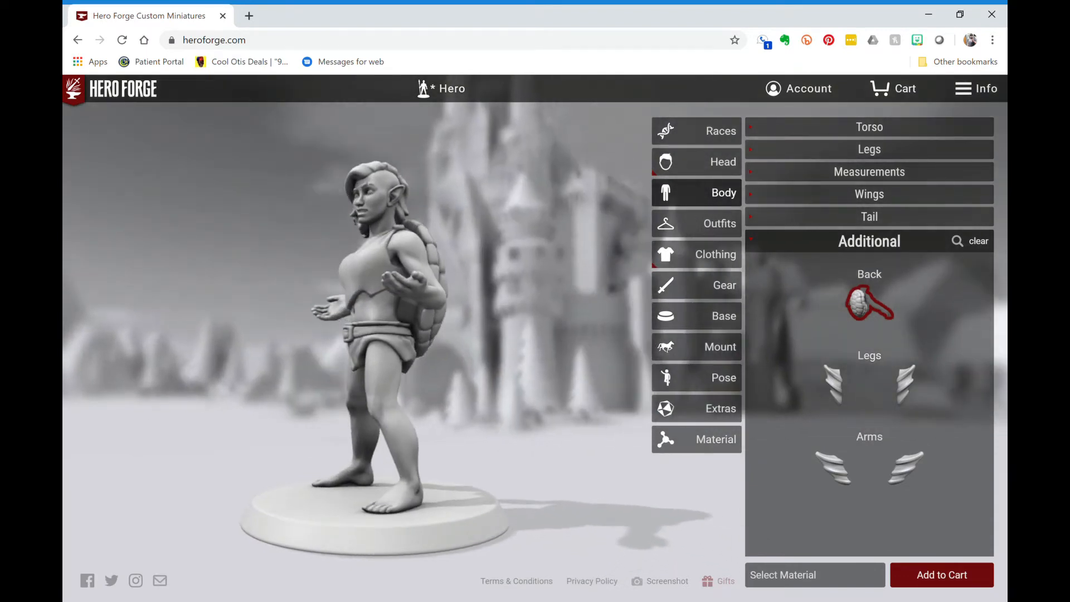
click(885, 316)
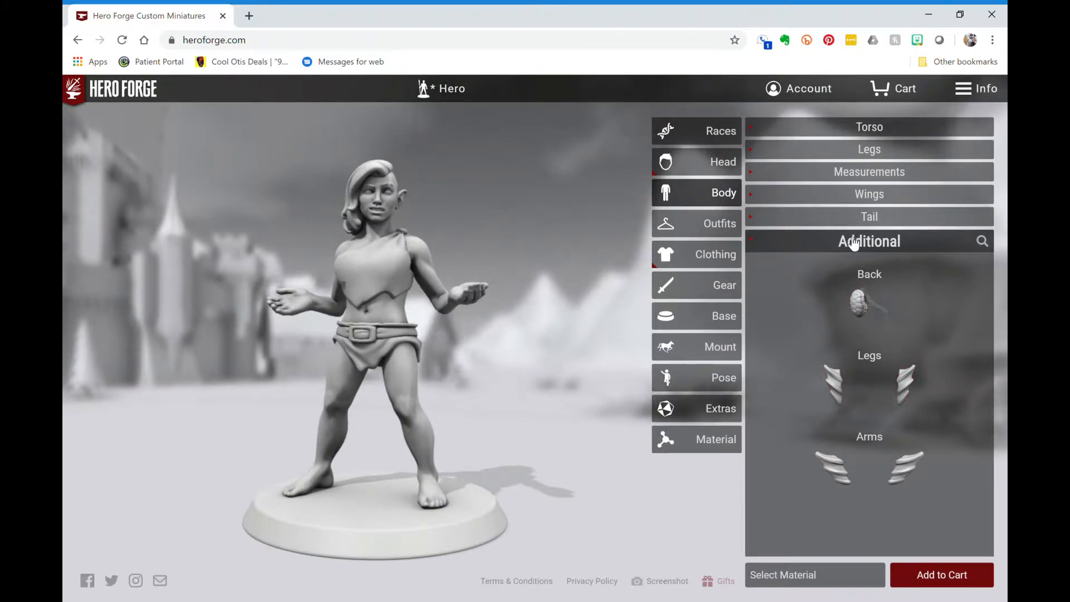
click(854, 242)
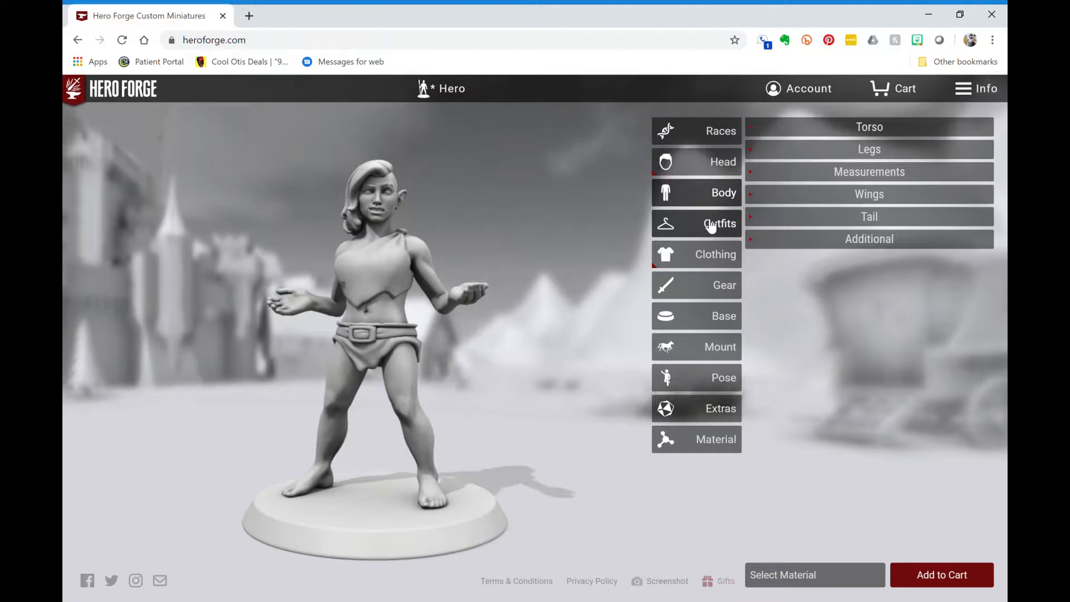
- Try the Cow Girl and then the Graffiti Tagger outfits on the hero
click(710, 225)
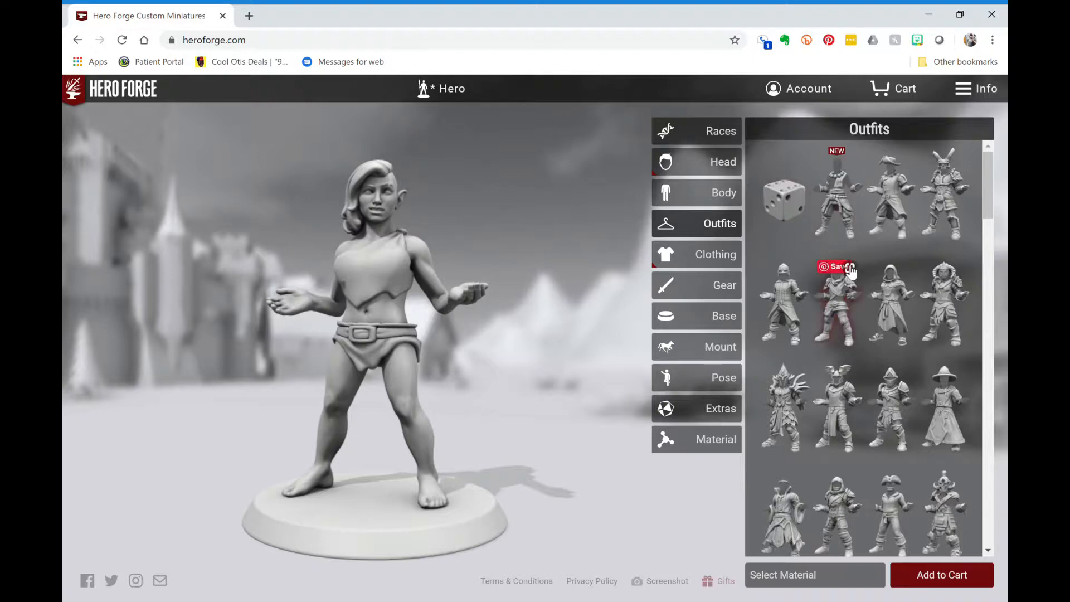
scroll(849, 273, down, 3)
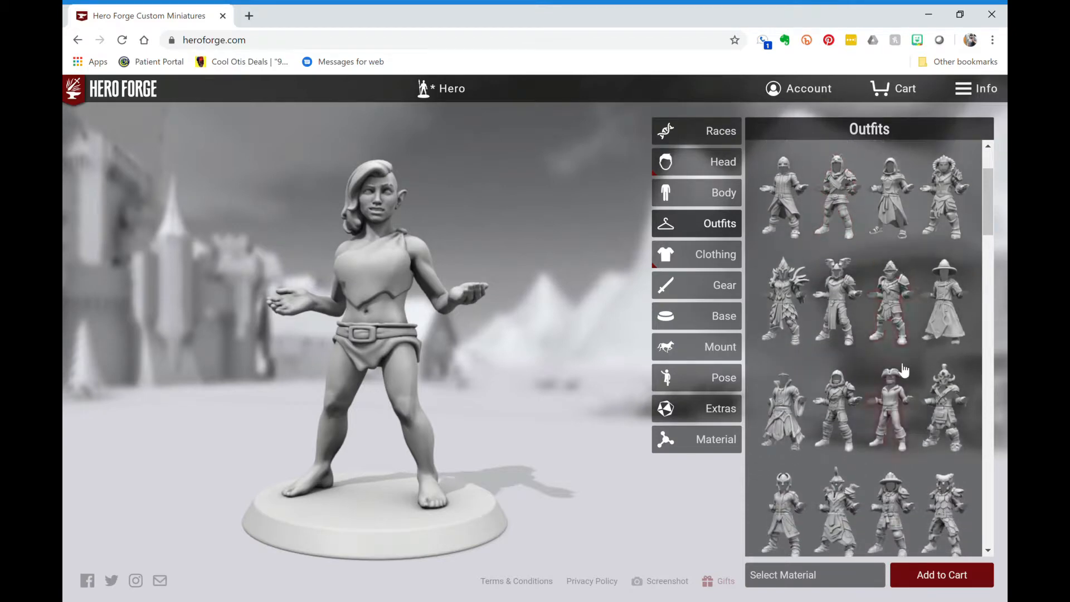
scroll(903, 369, down, 6)
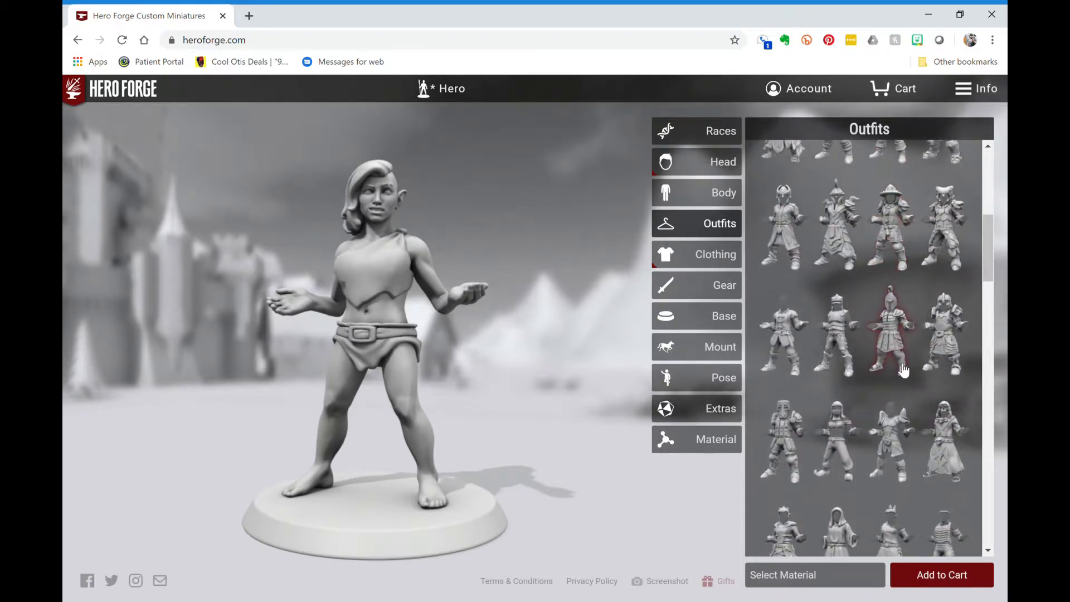
scroll(904, 370, down, 2)
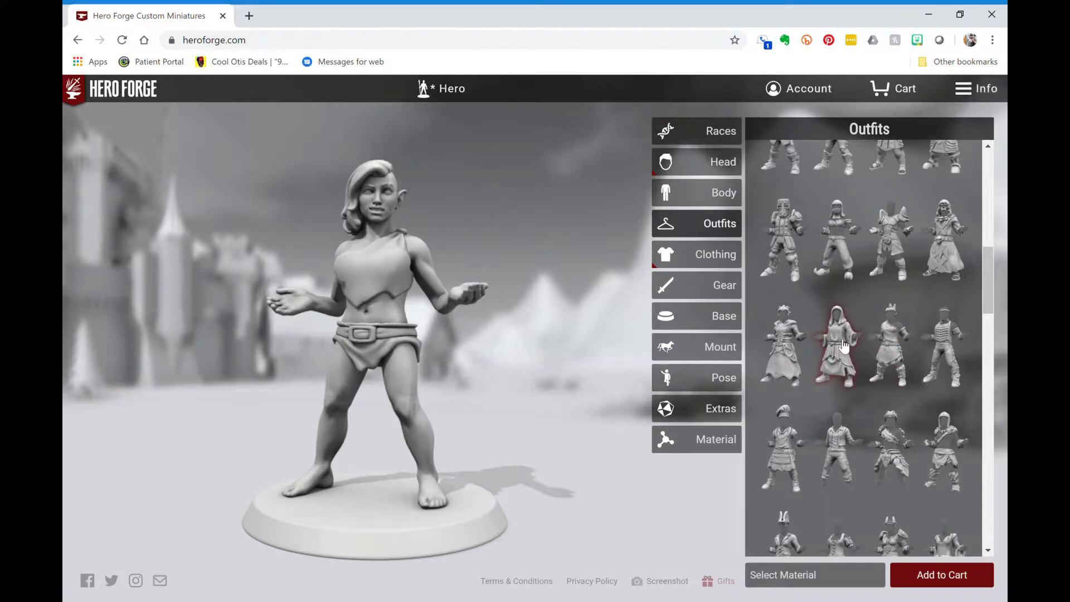
scroll(844, 345, down, 2)
scroll(841, 311, down, 2)
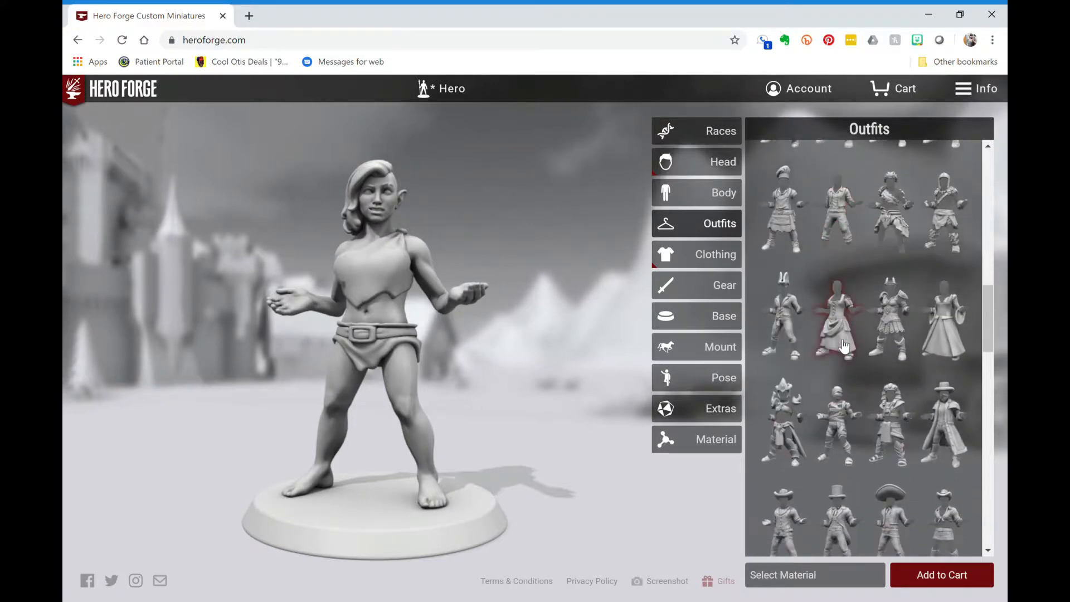
scroll(836, 390, down, 4)
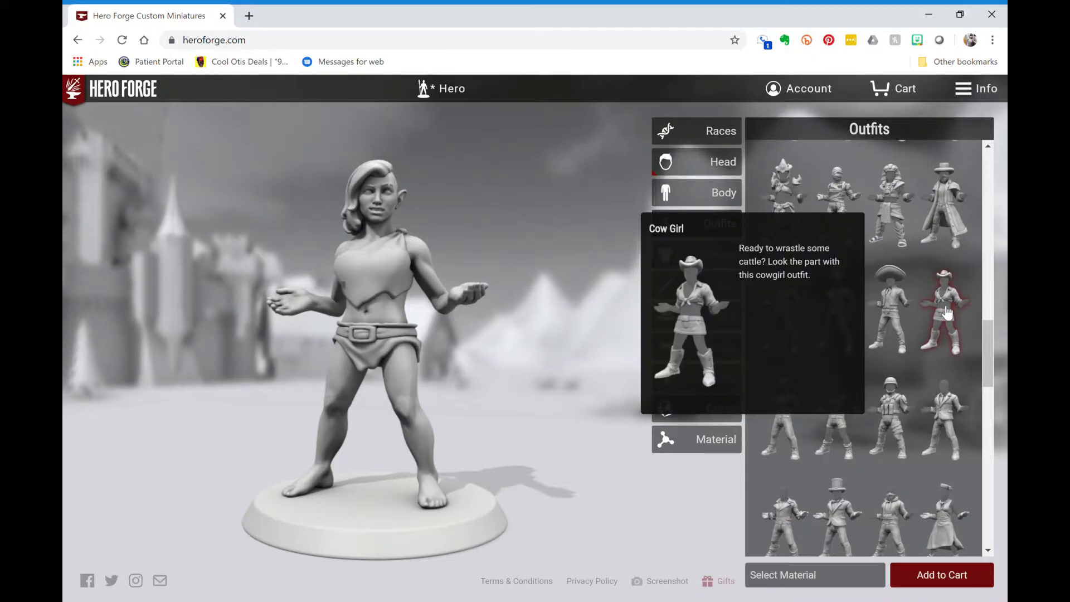
click(947, 314)
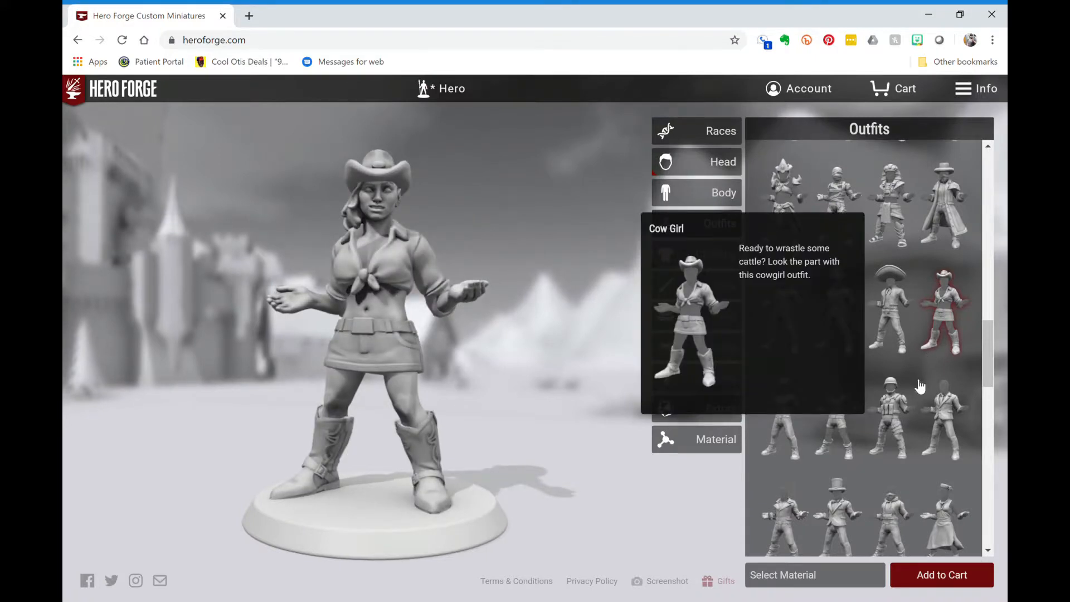
scroll(877, 377, down, 3)
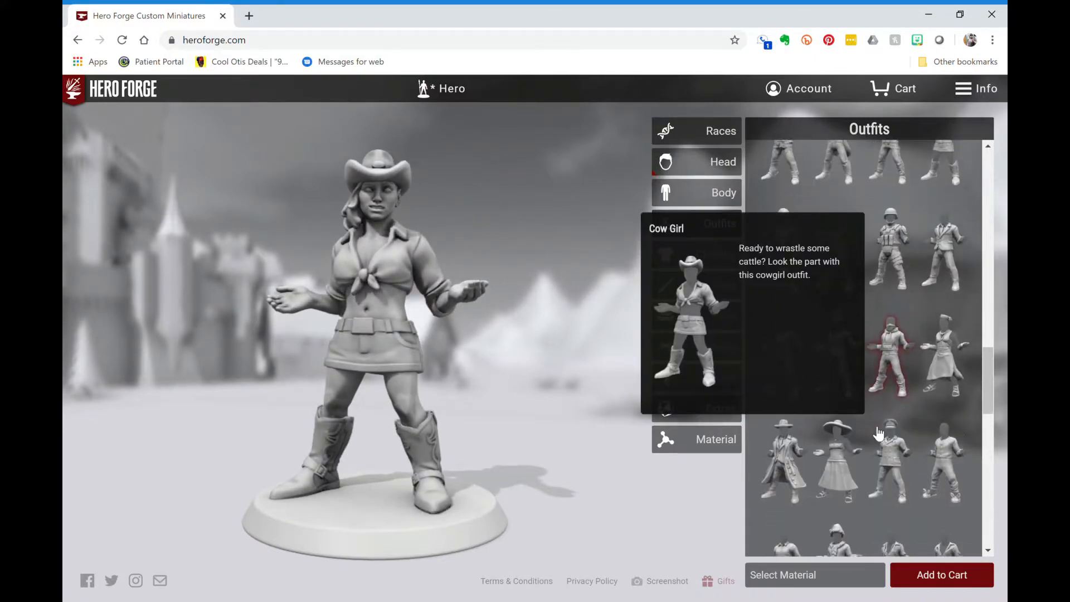
mouse_move(903, 359)
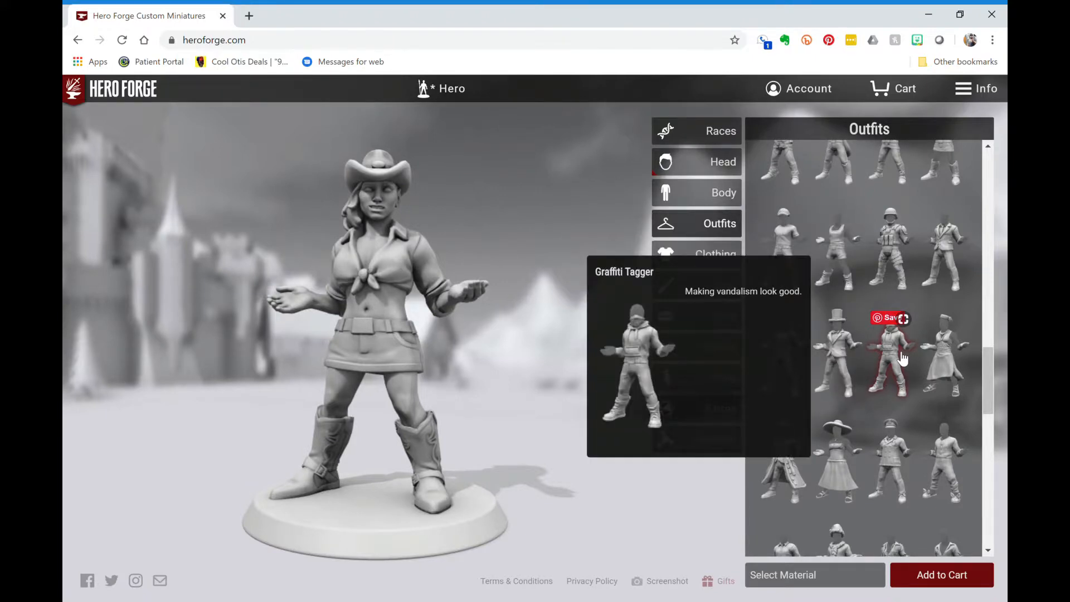
click(904, 360)
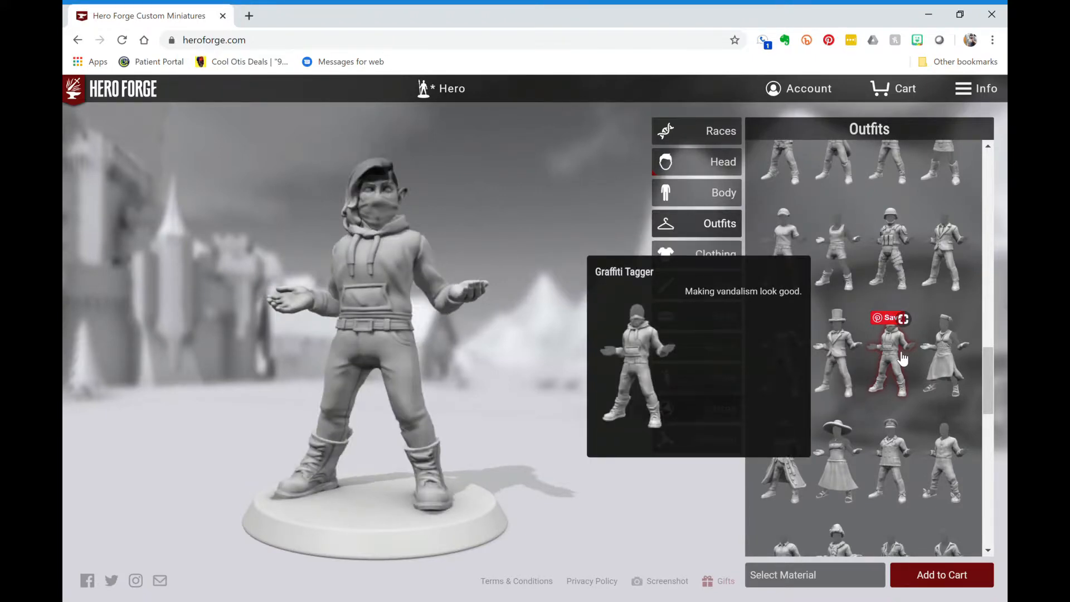
- Switch the outfit to Combat Uniform and bring up the clothing categories
scroll(904, 360, down, 2)
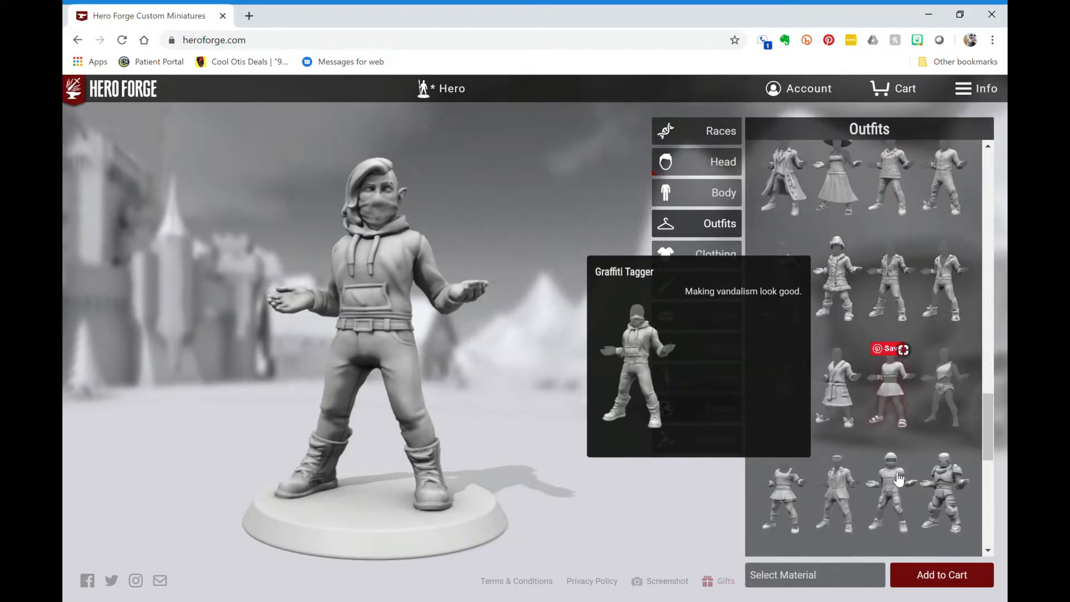
scroll(897, 478, down, 5)
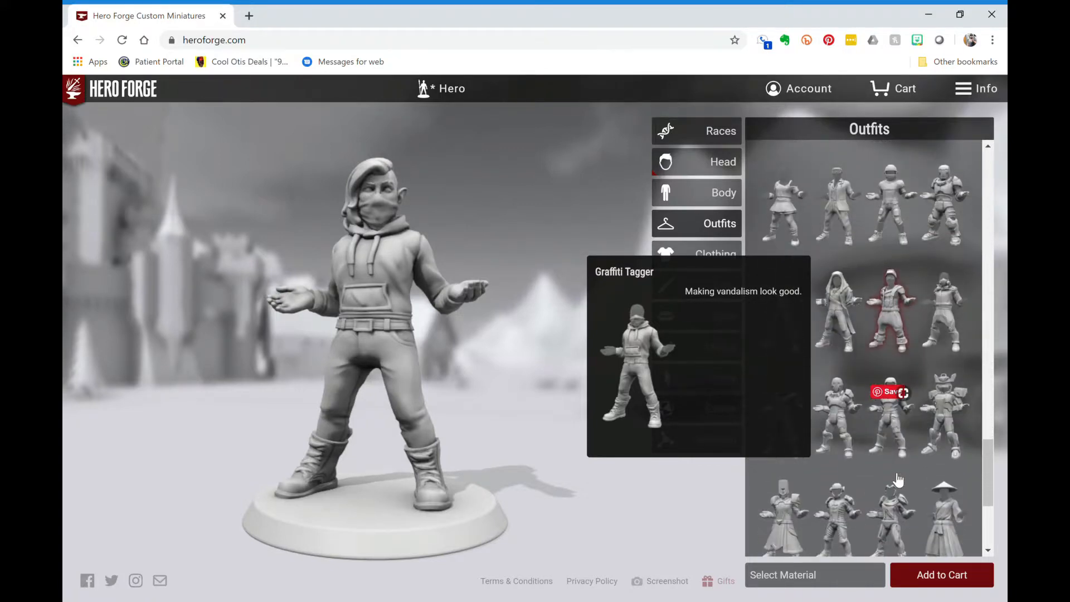
scroll(898, 479, up, 5)
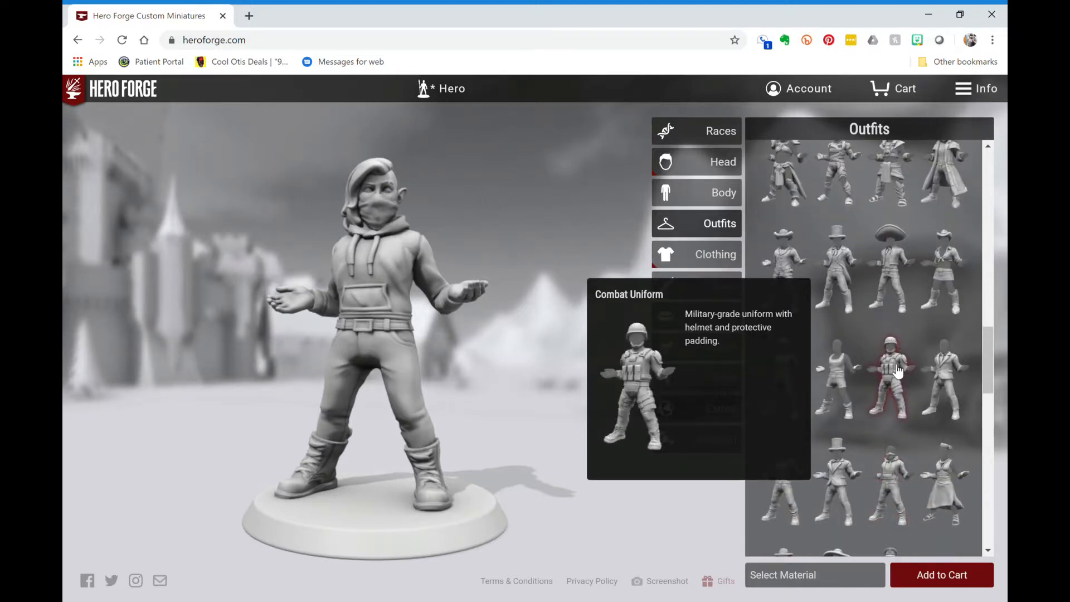
click(897, 371)
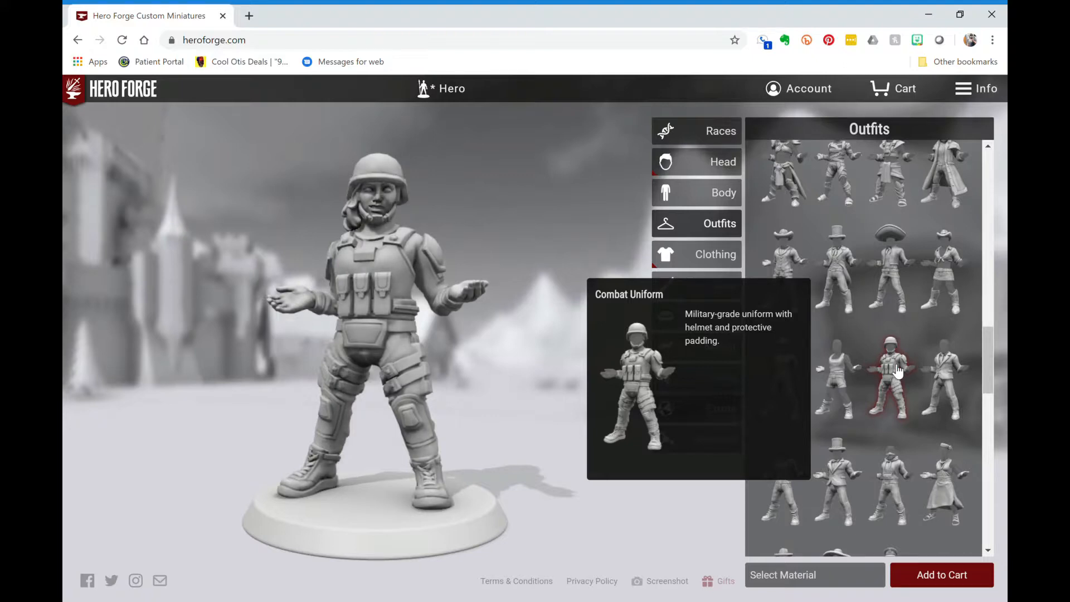
scroll(898, 371, up, 10)
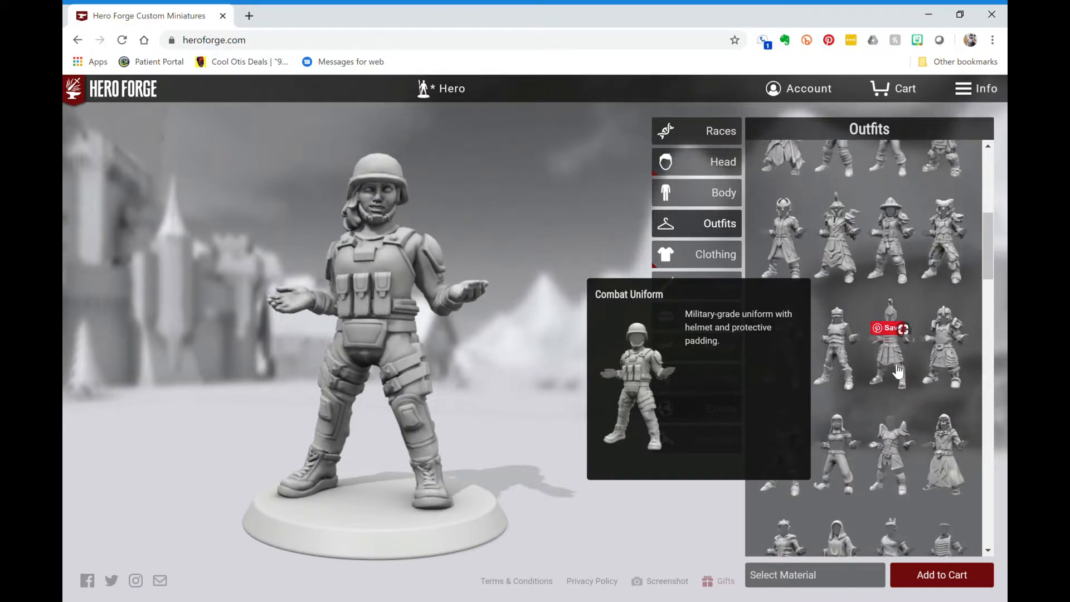
click(723, 254)
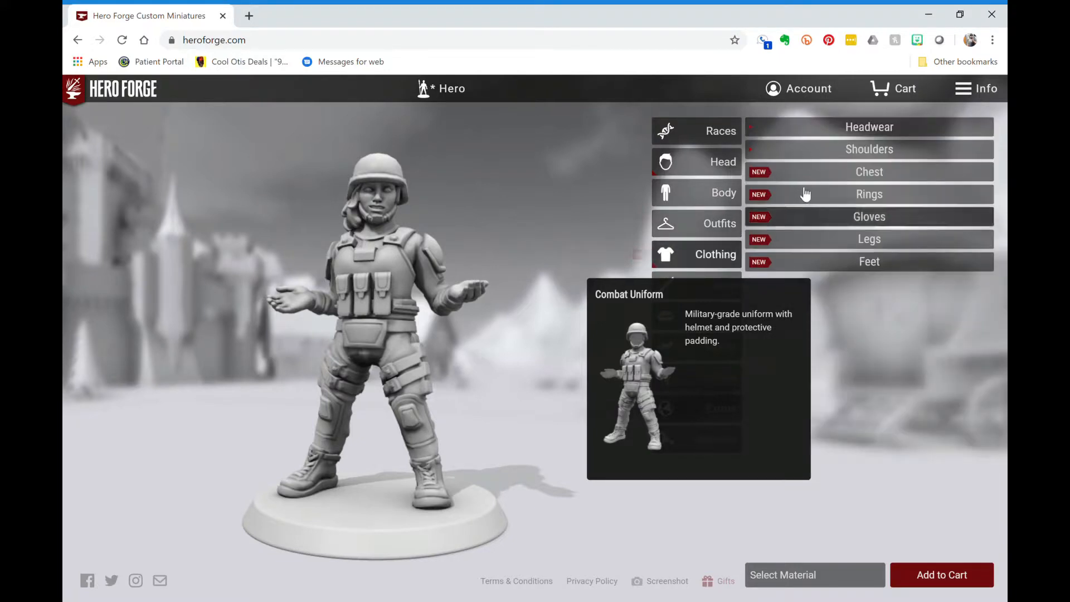
- Replace the Combat Uniform with Kung Fu Monk's Robes and show the clothing categories
click(715, 224)
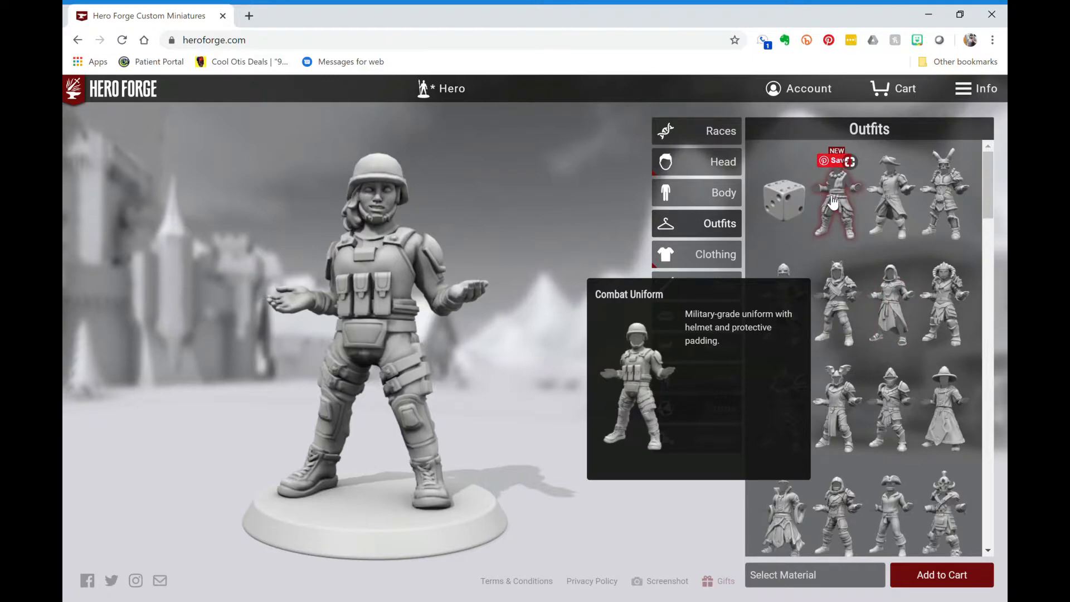
mouse_move(832, 202)
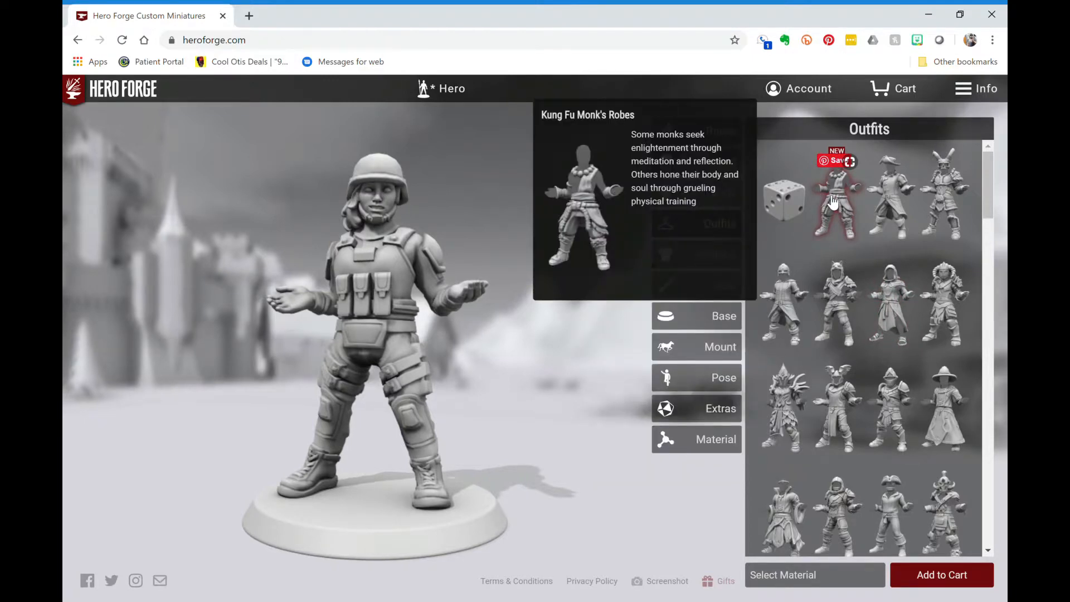
click(833, 202)
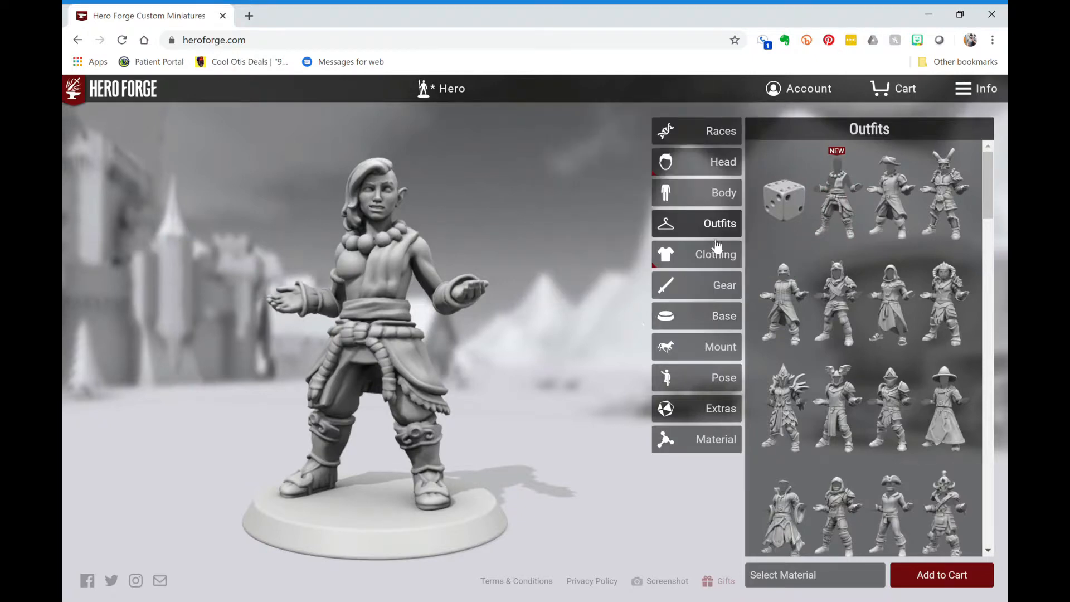
click(717, 260)
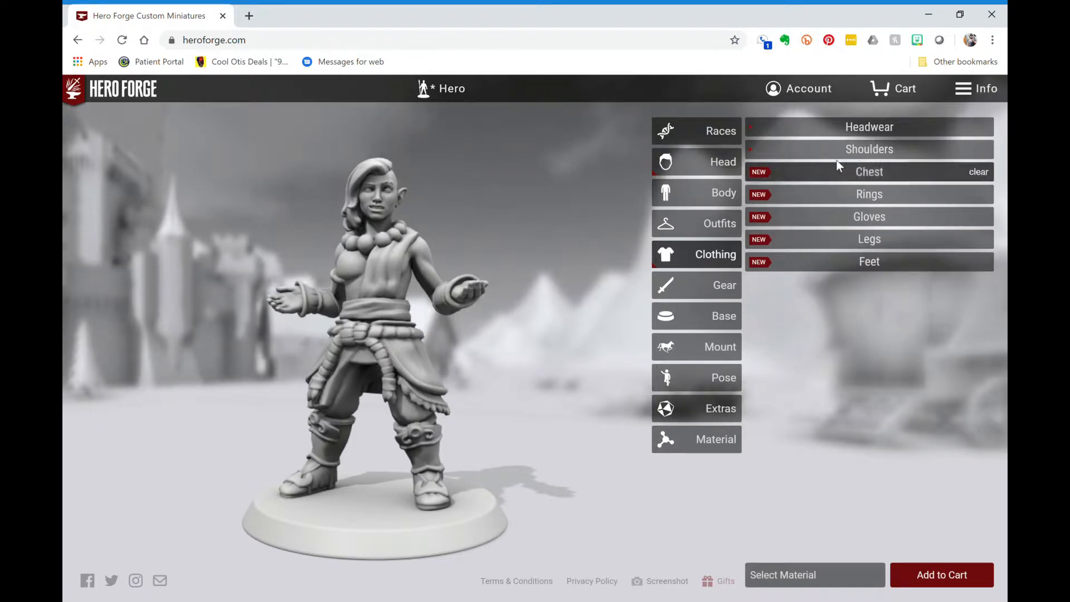
- Try Ninja Top, Gorget and Chest Wrap, Belly Dancer Top and Underwear, settling on Simple Harness
click(817, 134)
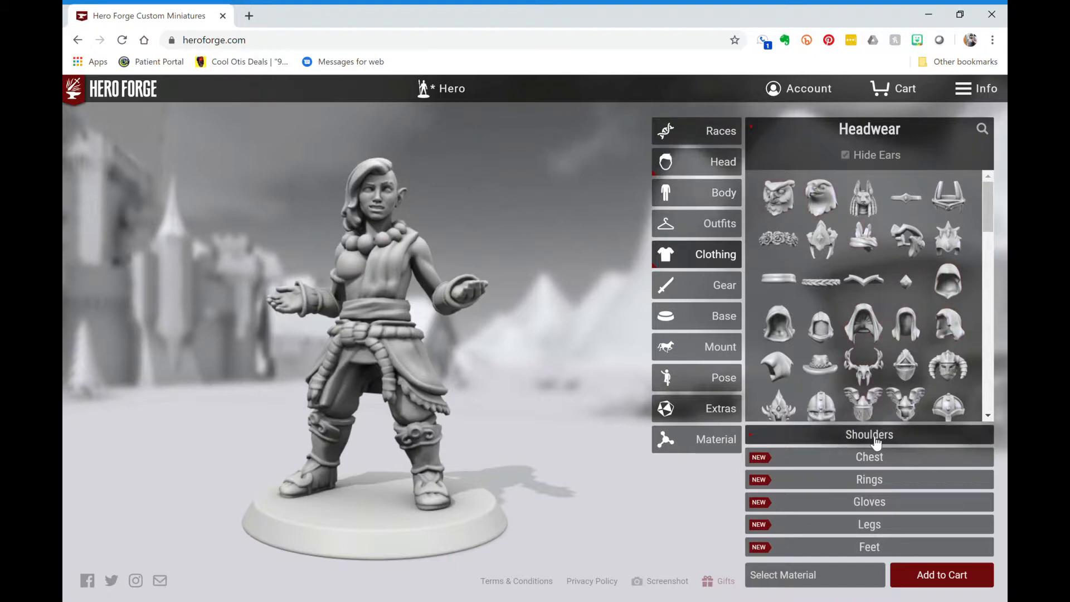
click(875, 458)
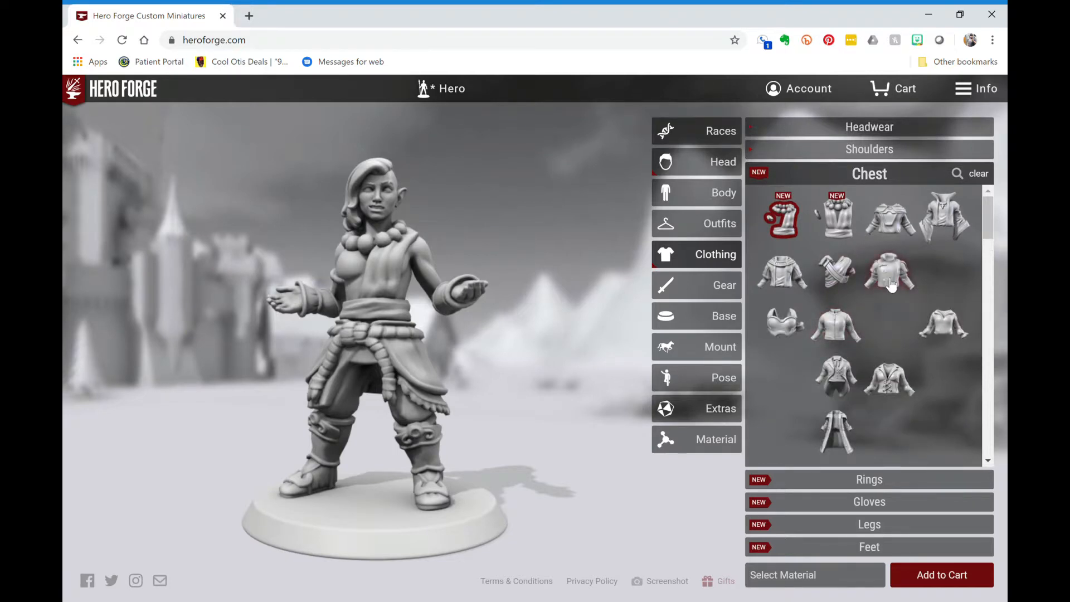
scroll(891, 284, down, 3)
scroll(891, 284, down, 4)
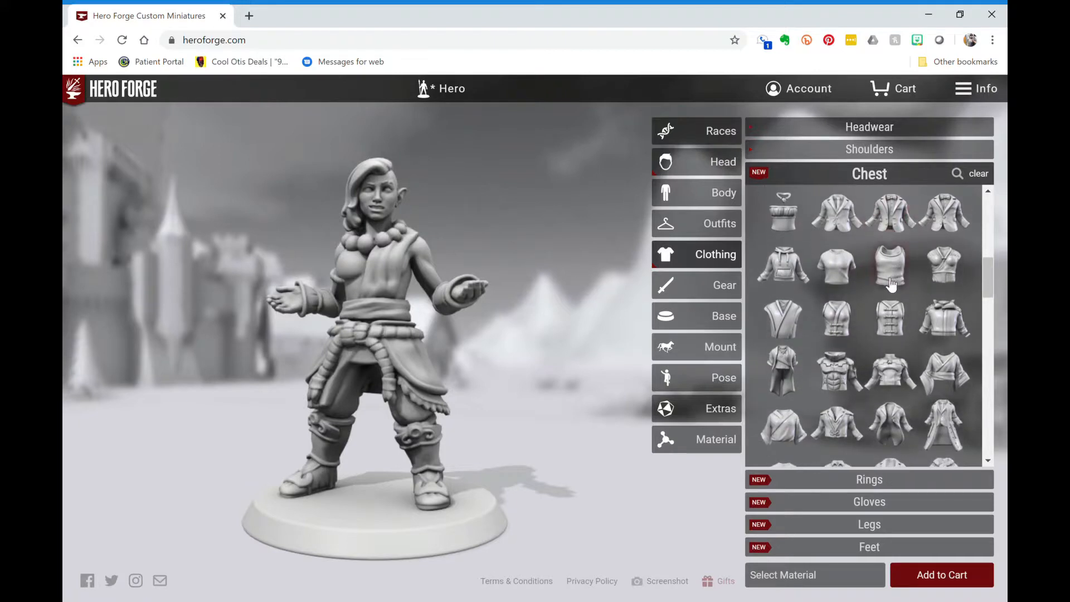
click(949, 258)
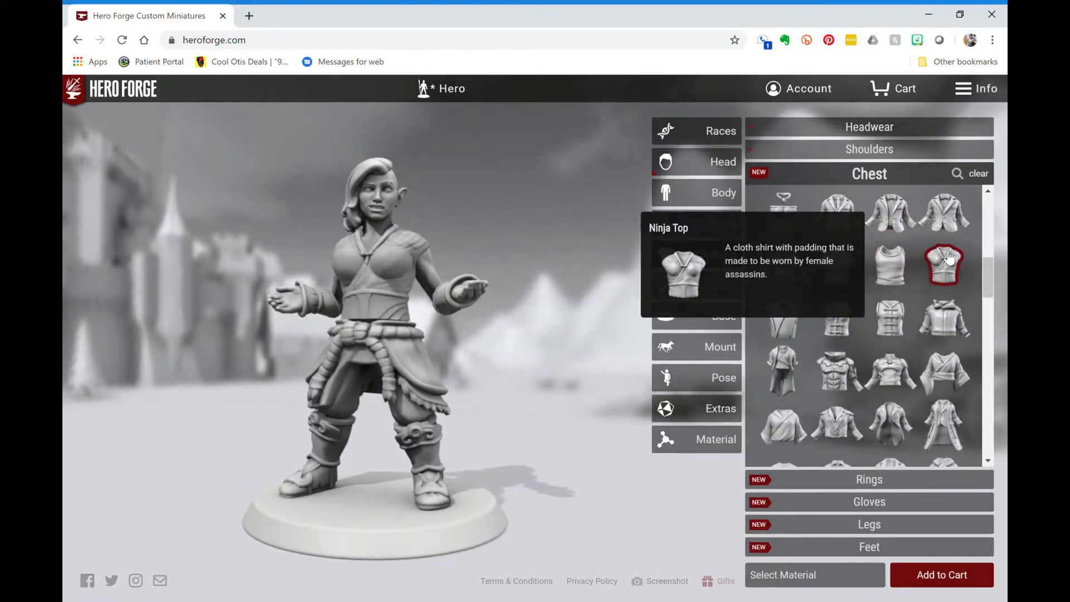
scroll(902, 299, down, 1)
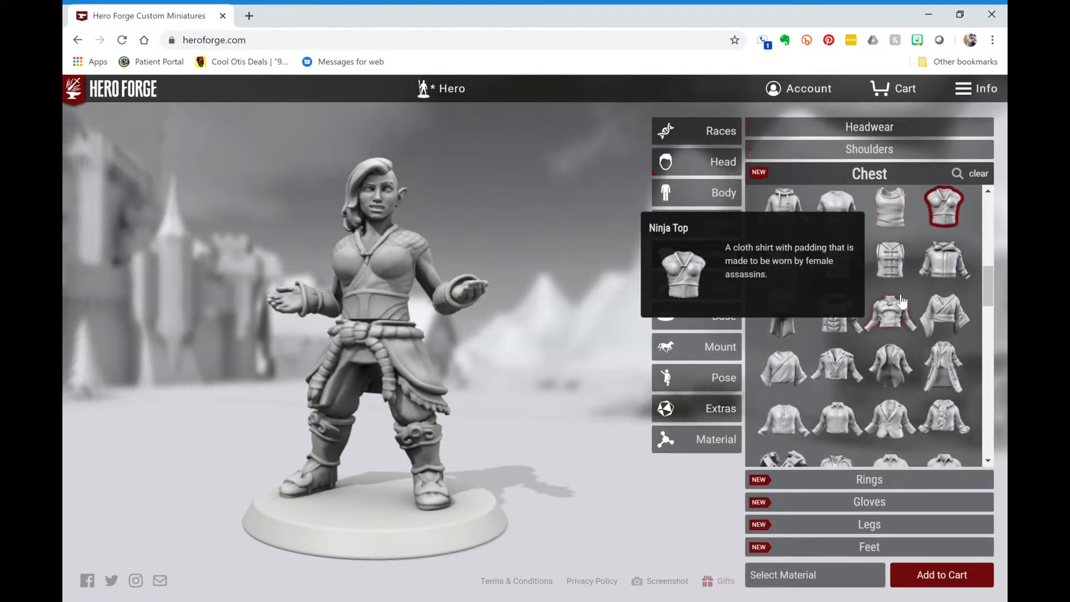
scroll(913, 367, down, 3)
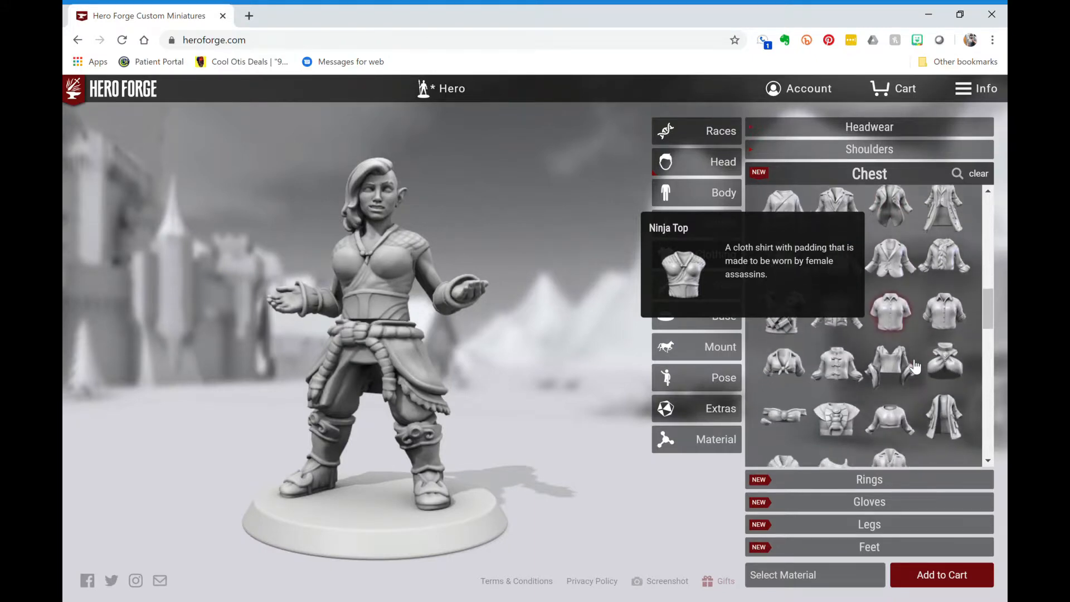
click(973, 358)
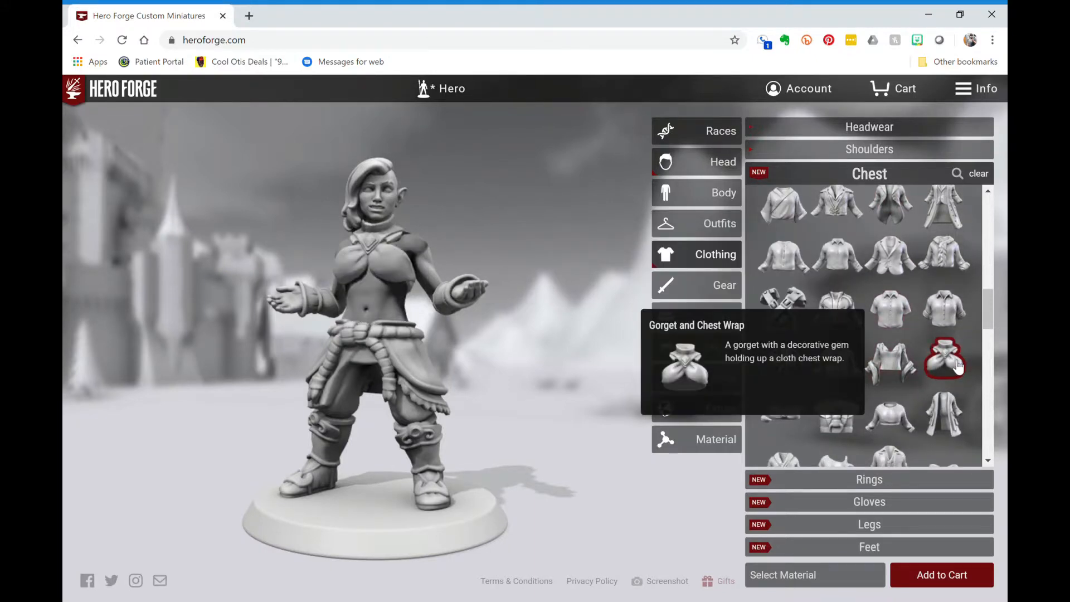
click(794, 419)
scroll(817, 385, down, 2)
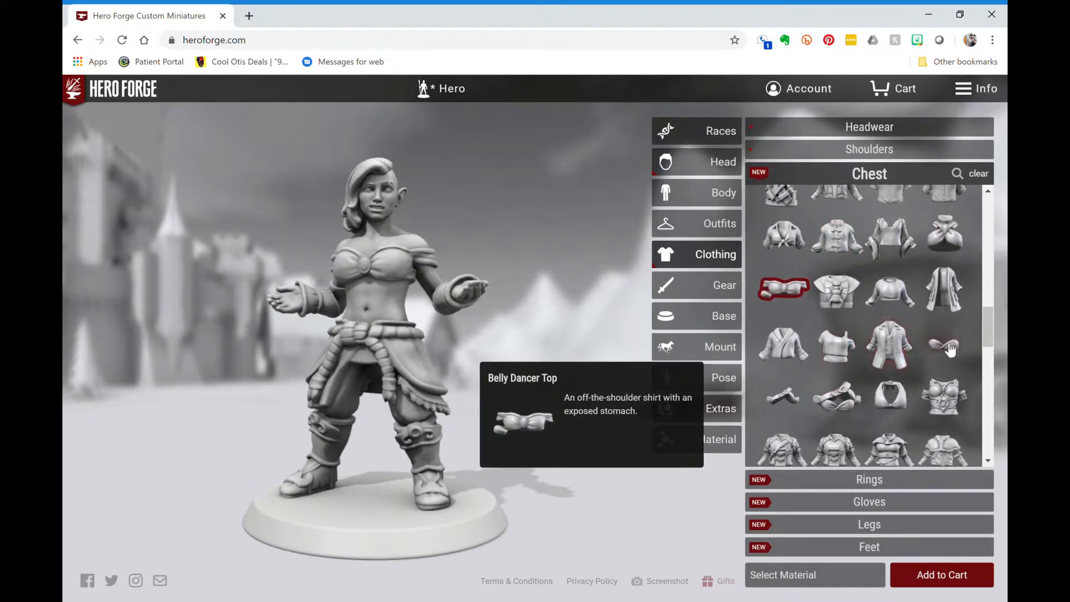
click(946, 346)
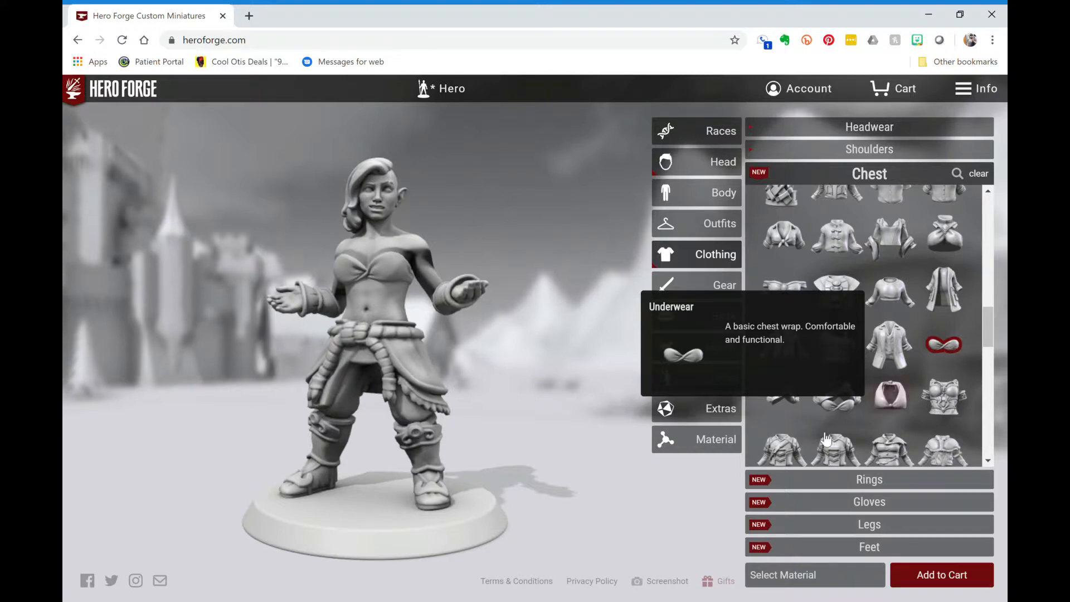
click(848, 406)
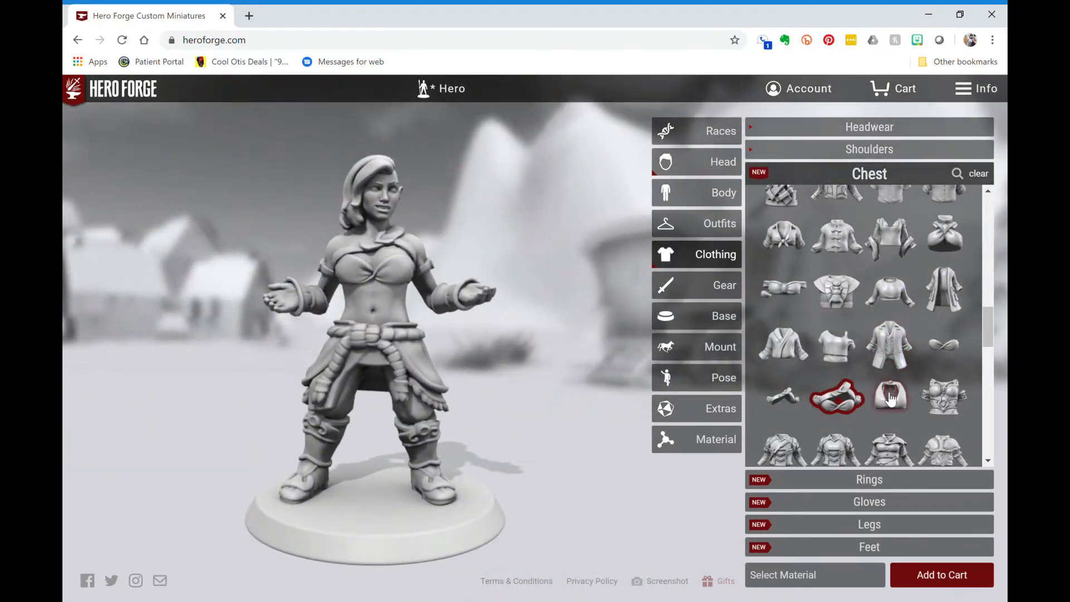
- Try the Small Top, then put on the Warrior Princess Cuirass
click(890, 396)
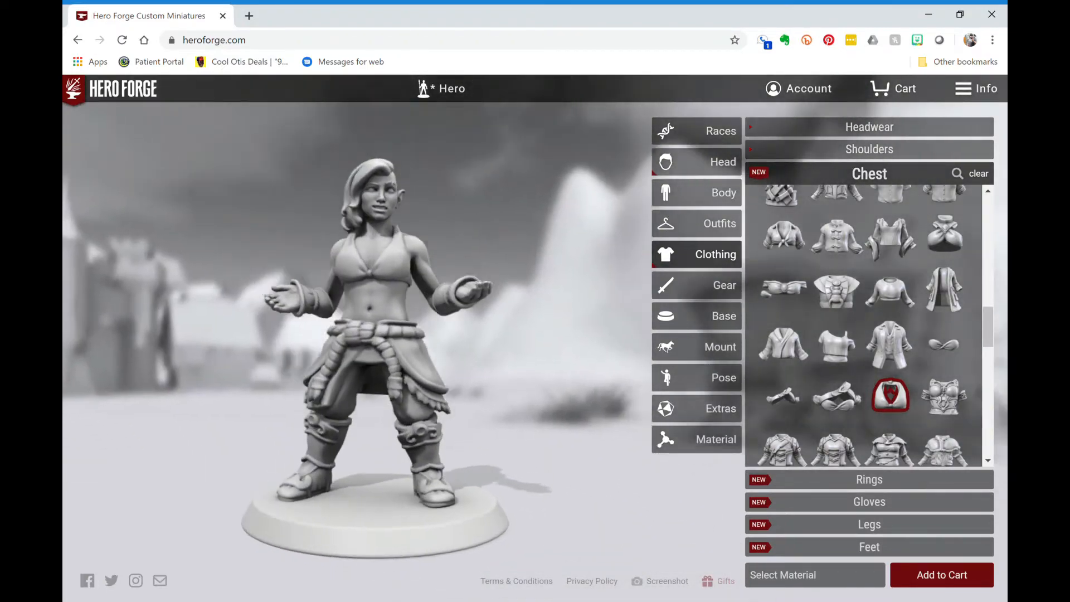
scroll(972, 392, down, 1)
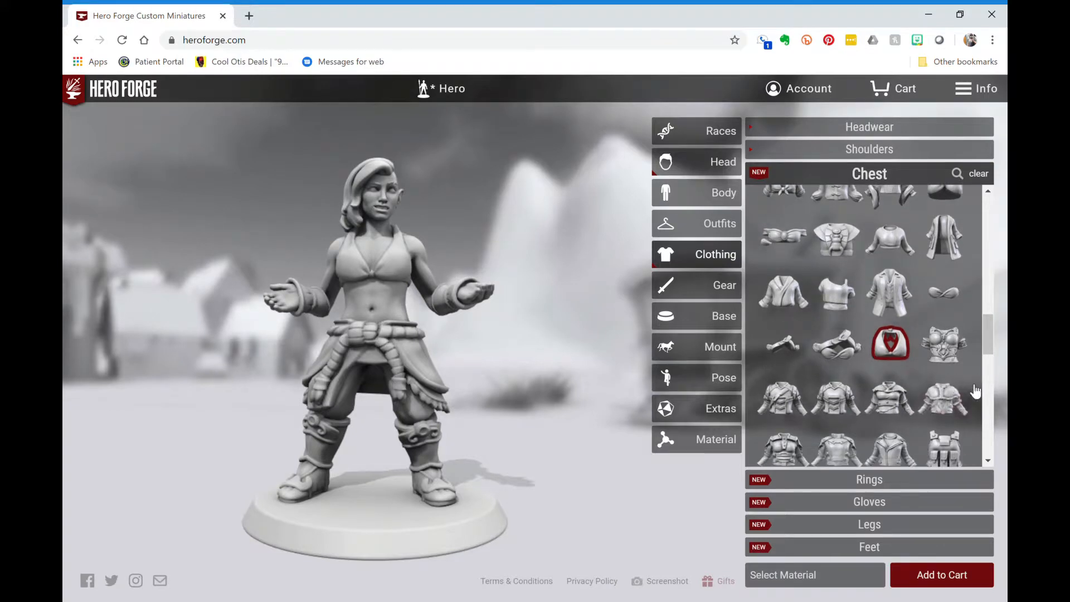
click(951, 349)
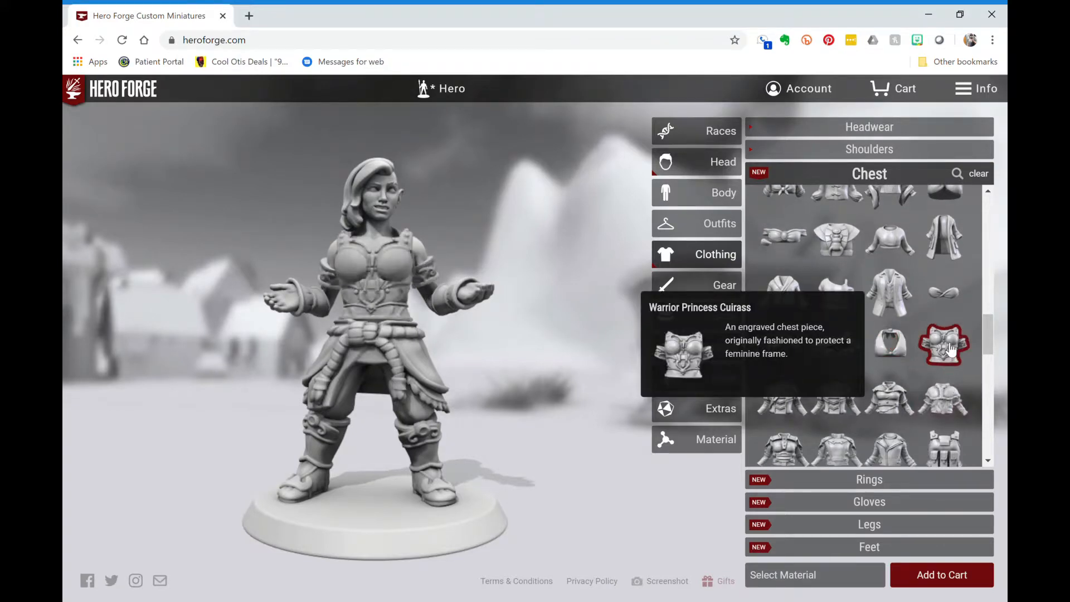
- After trying the Ragged Shirt, switch to the Leather Top and close the Chest list
scroll(920, 396, down, 4)
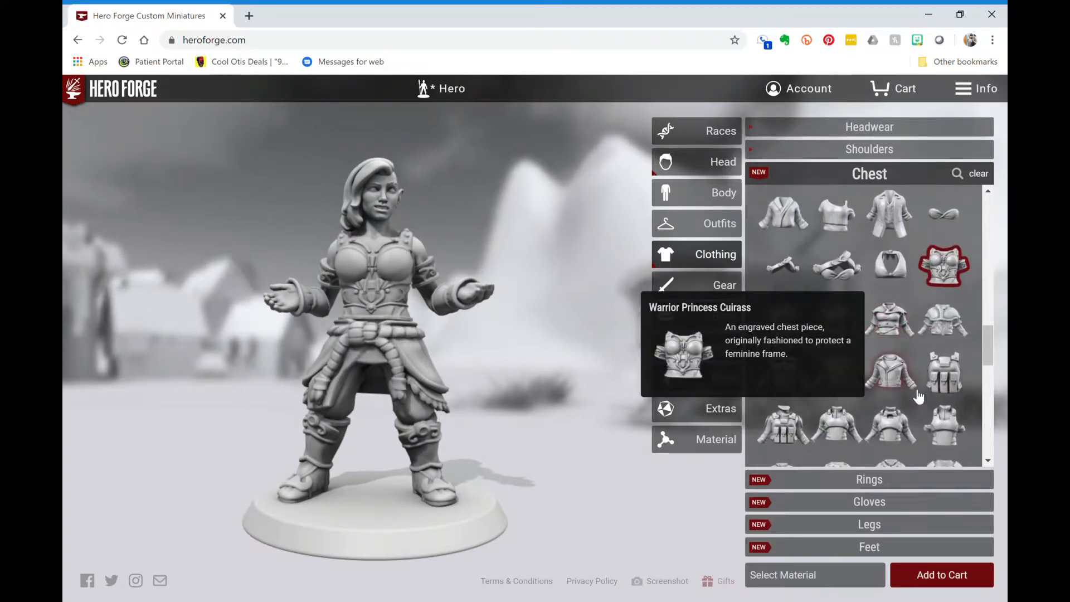
scroll(919, 397, down, 3)
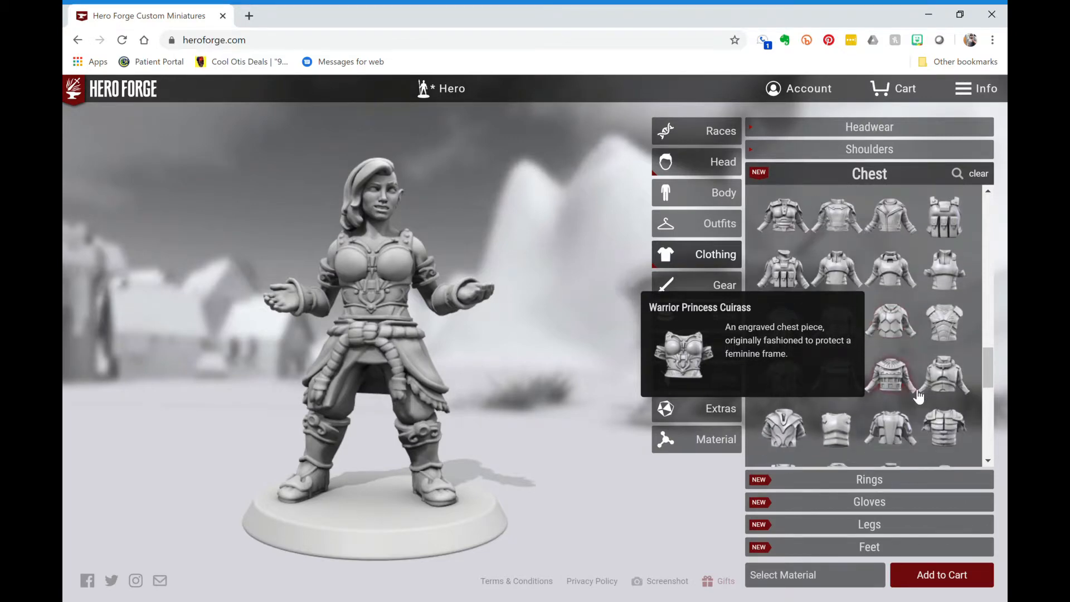
scroll(919, 396, down, 2)
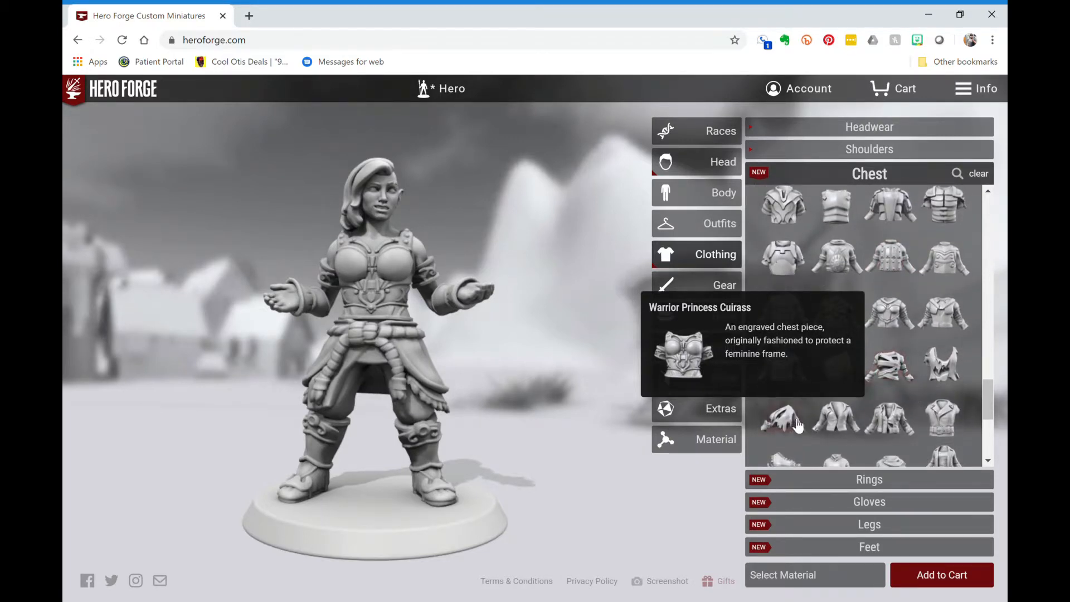
click(798, 425)
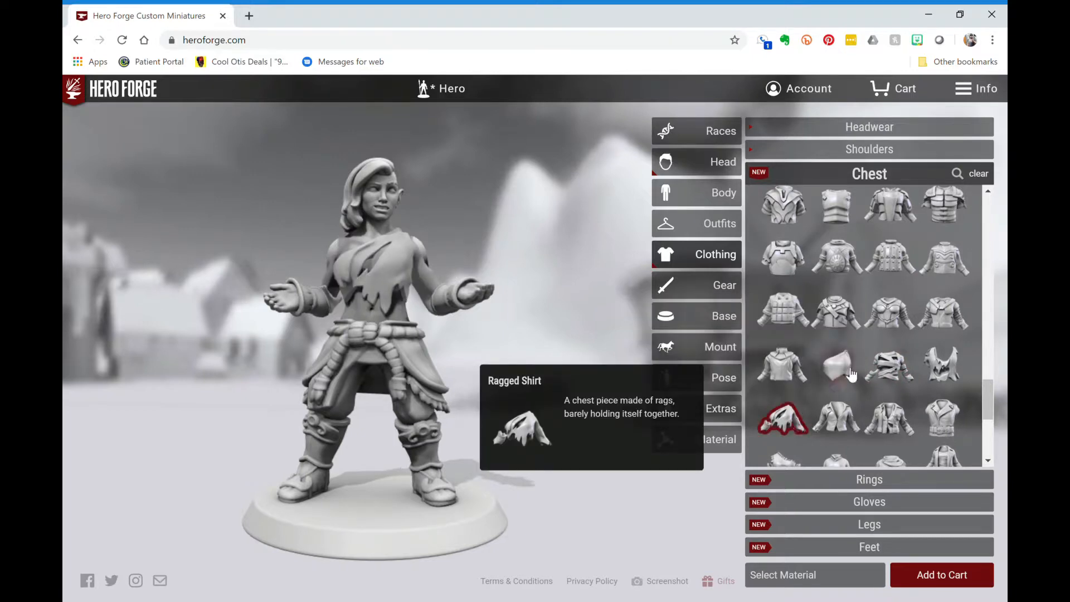
scroll(851, 374, down, 4)
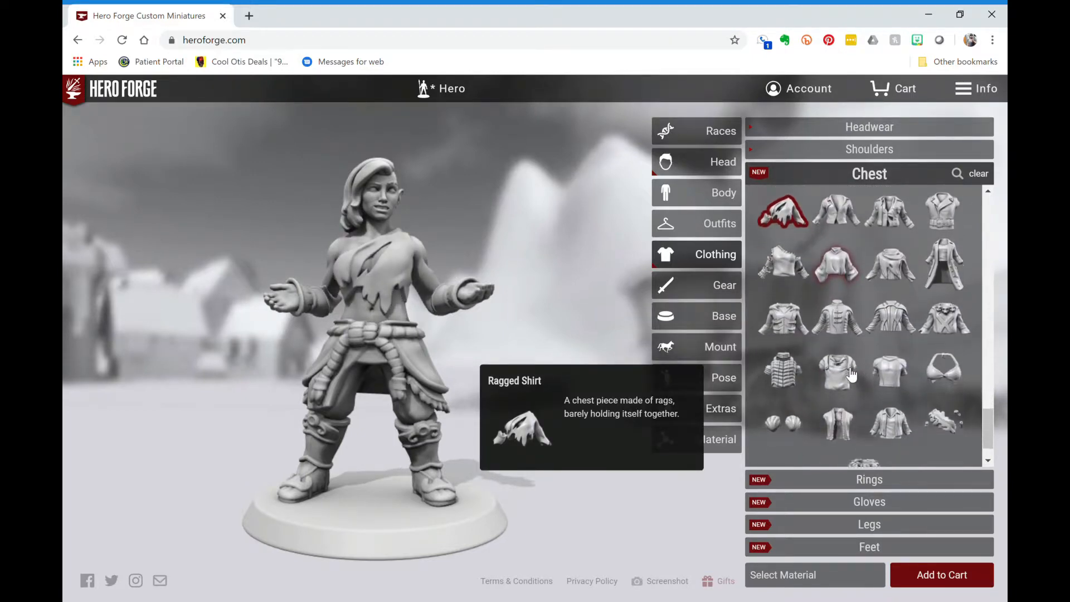
scroll(851, 374, down, 1)
click(952, 316)
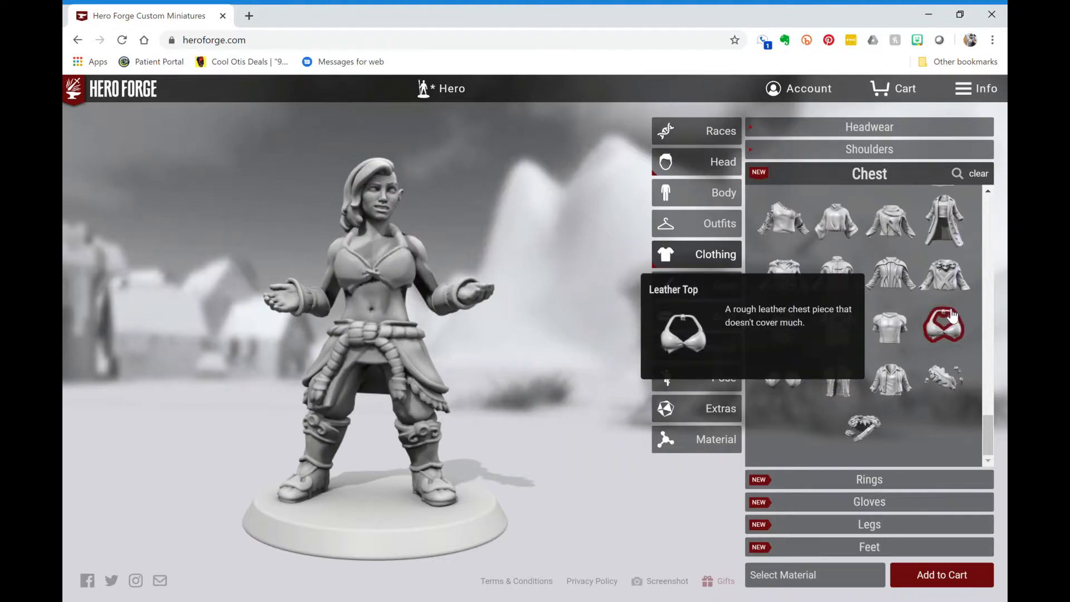
drag(558, 334, 527, 334)
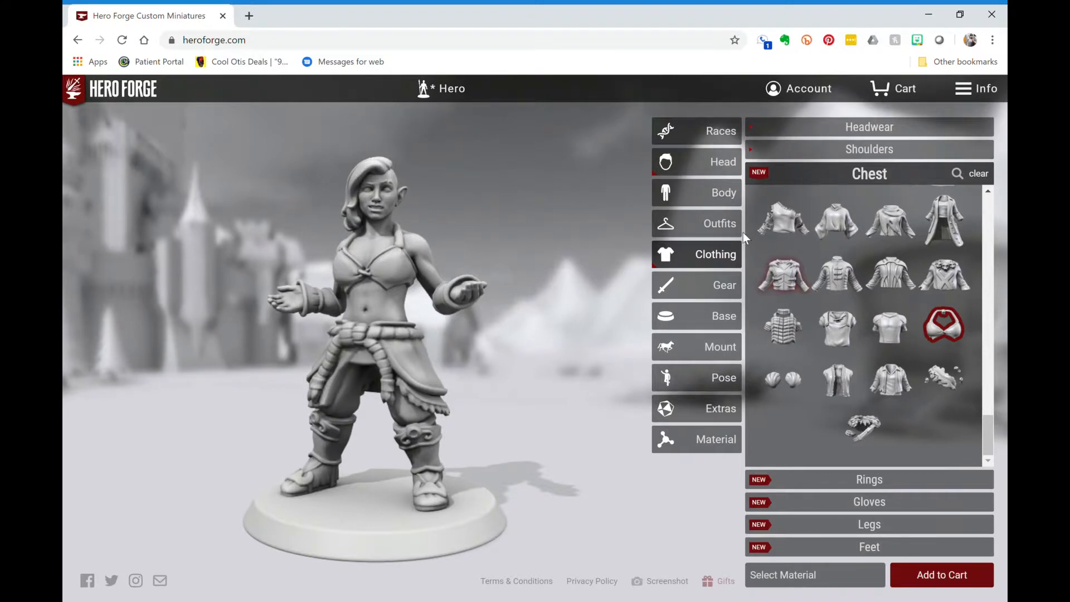
click(861, 177)
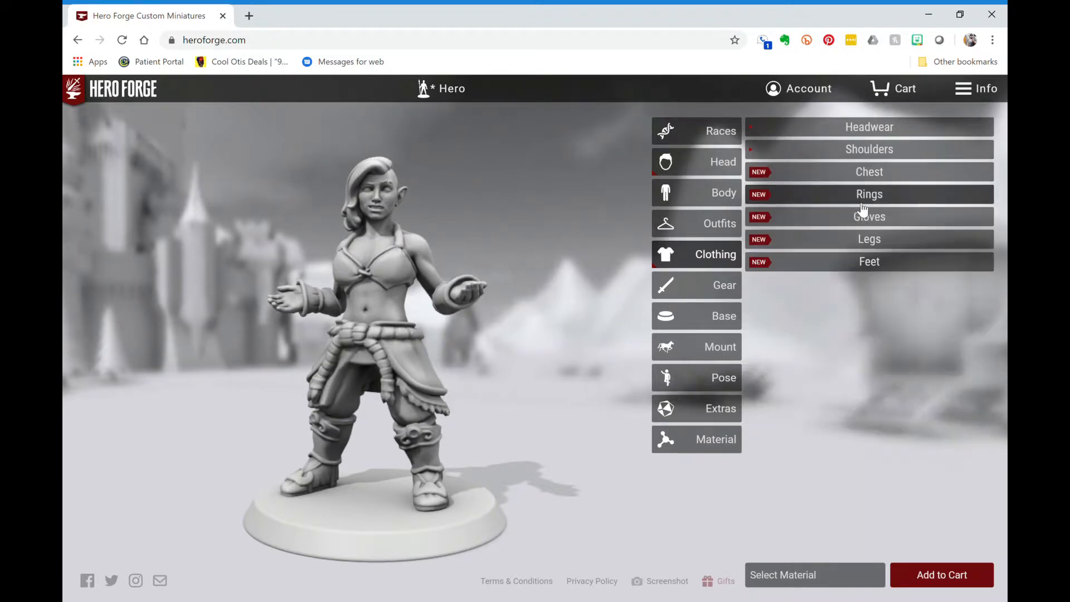
- Open the Gloves list and try Marksman's Gloves on the miniature
click(861, 201)
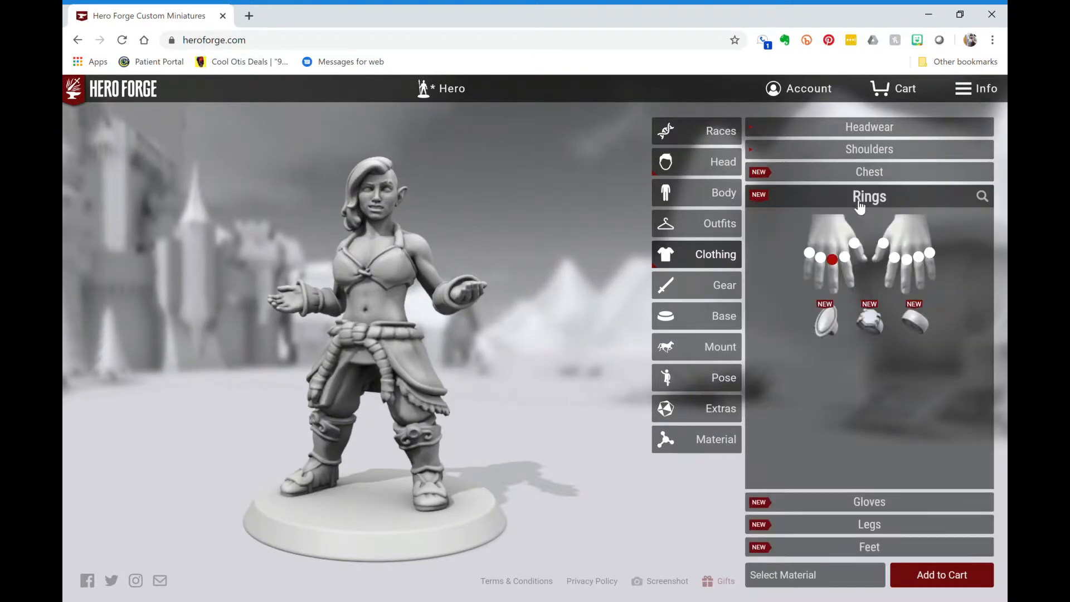
click(860, 205)
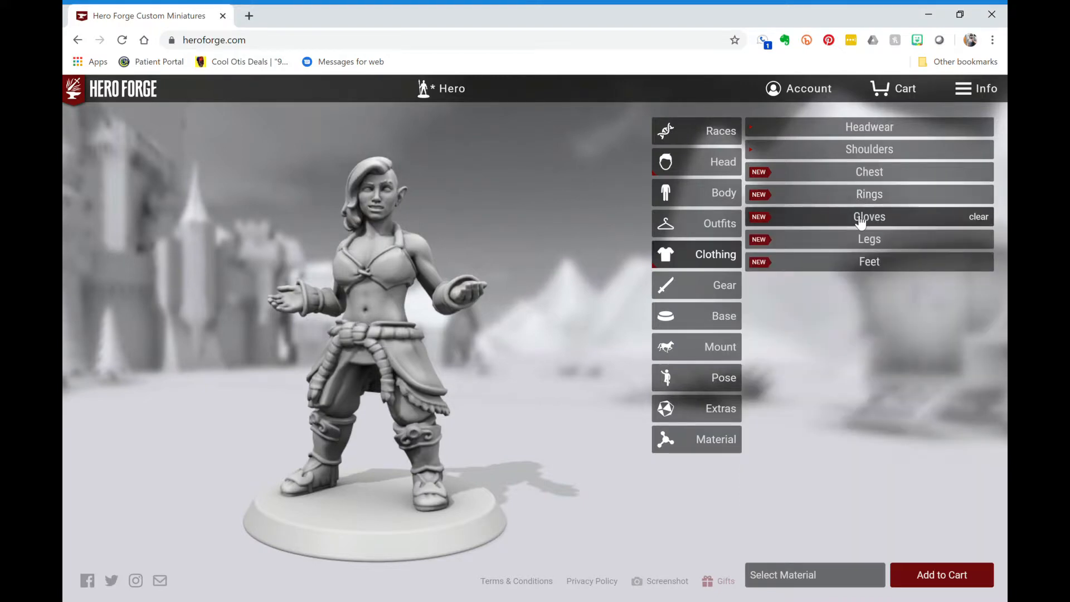
click(861, 221)
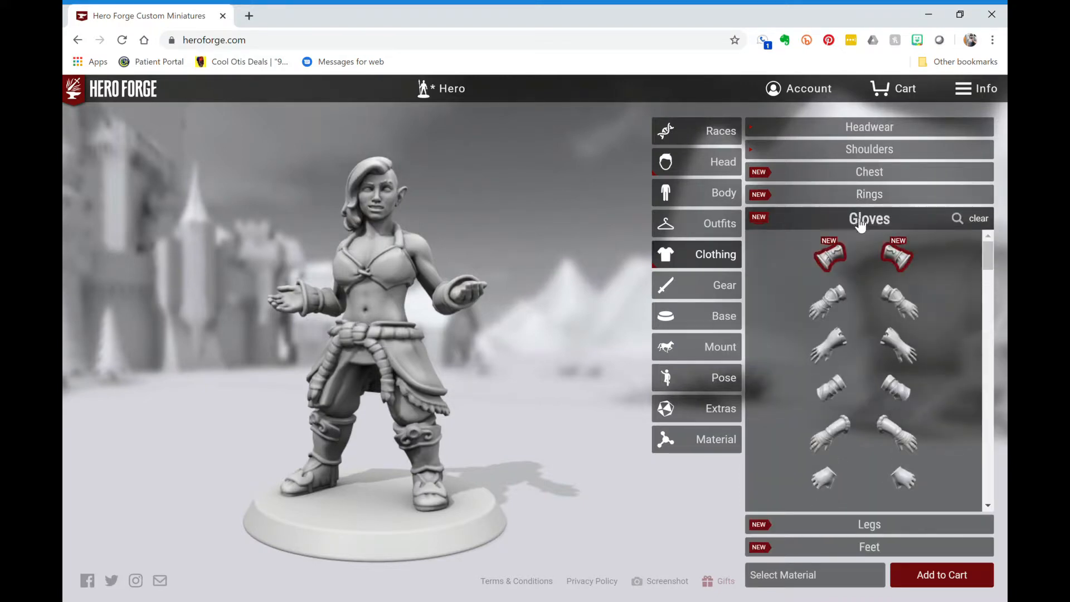
scroll(871, 312, down, 3)
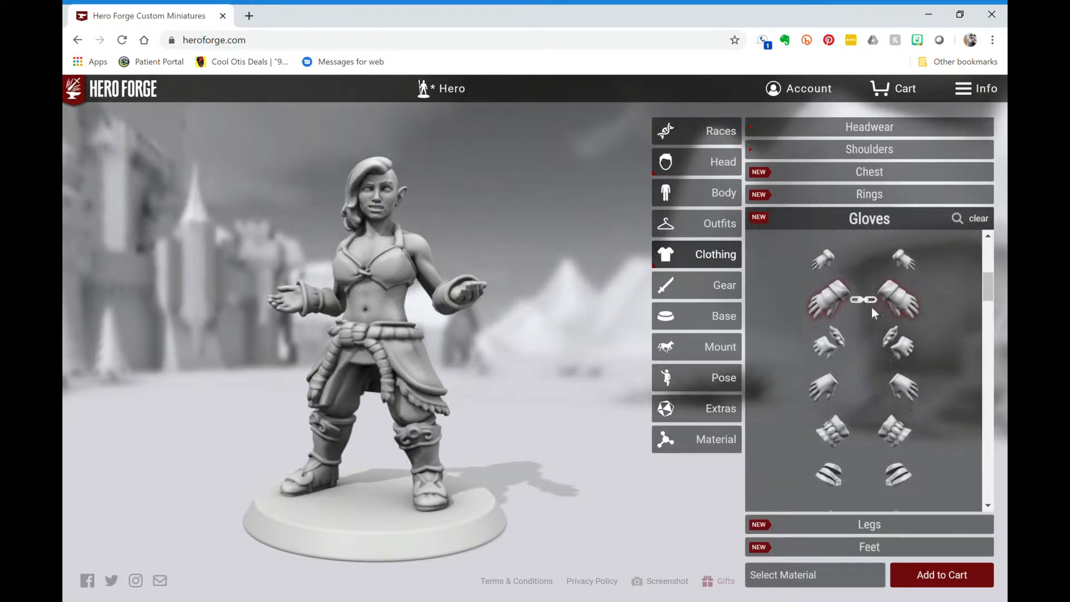
scroll(872, 312, down, 5)
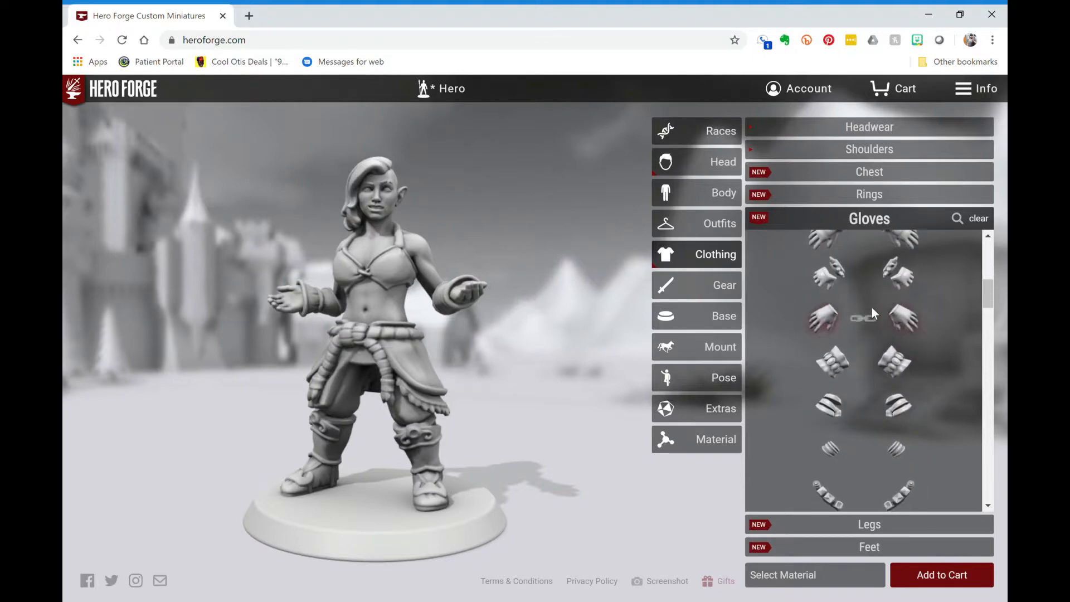
scroll(875, 313, down, 5)
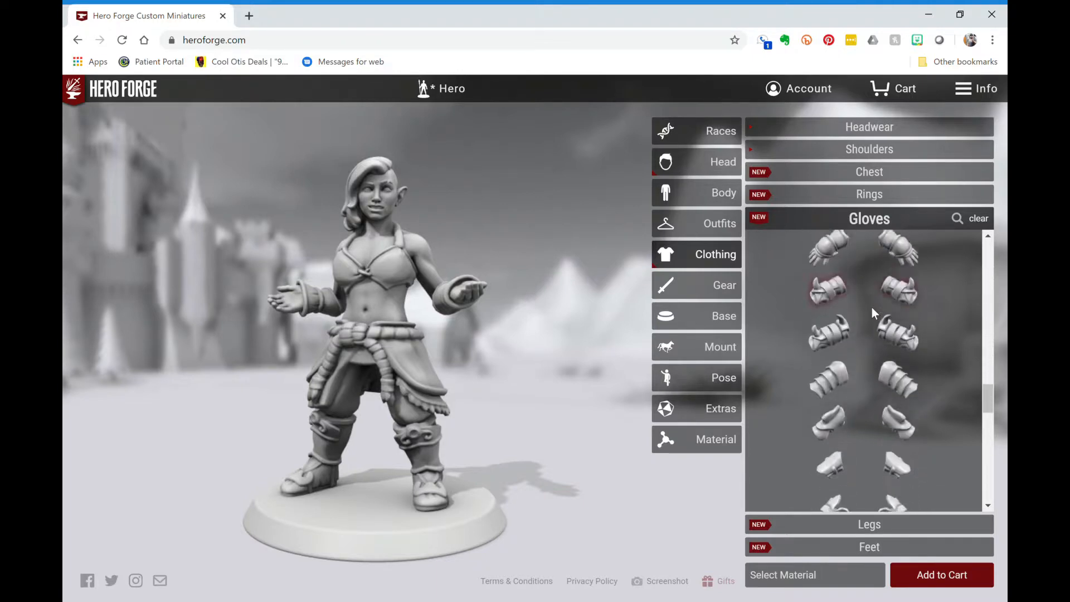
scroll(873, 309, down, 5)
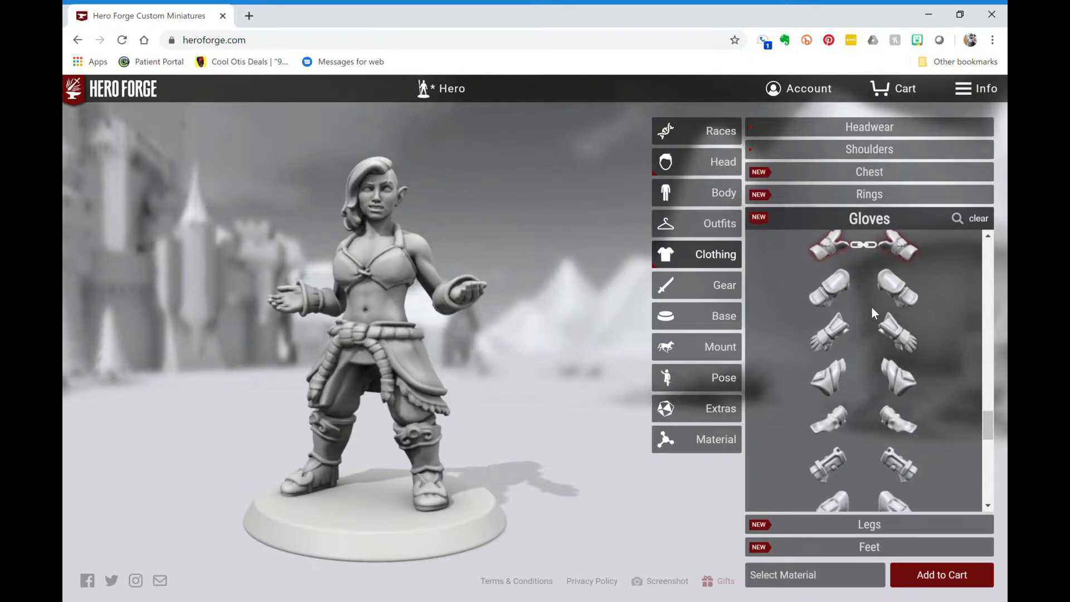
scroll(915, 362, down, 5)
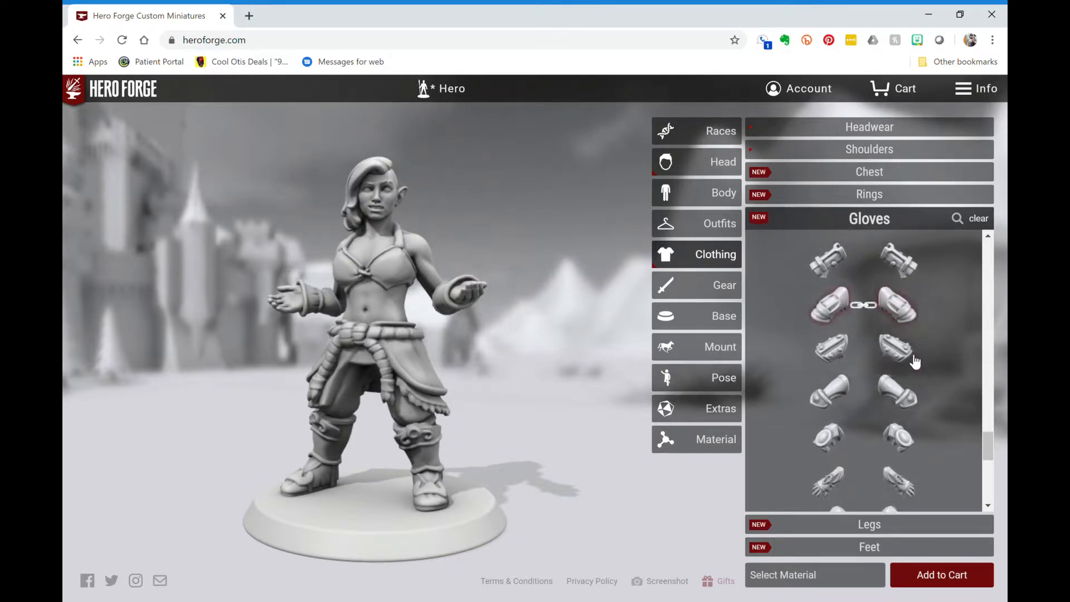
click(901, 415)
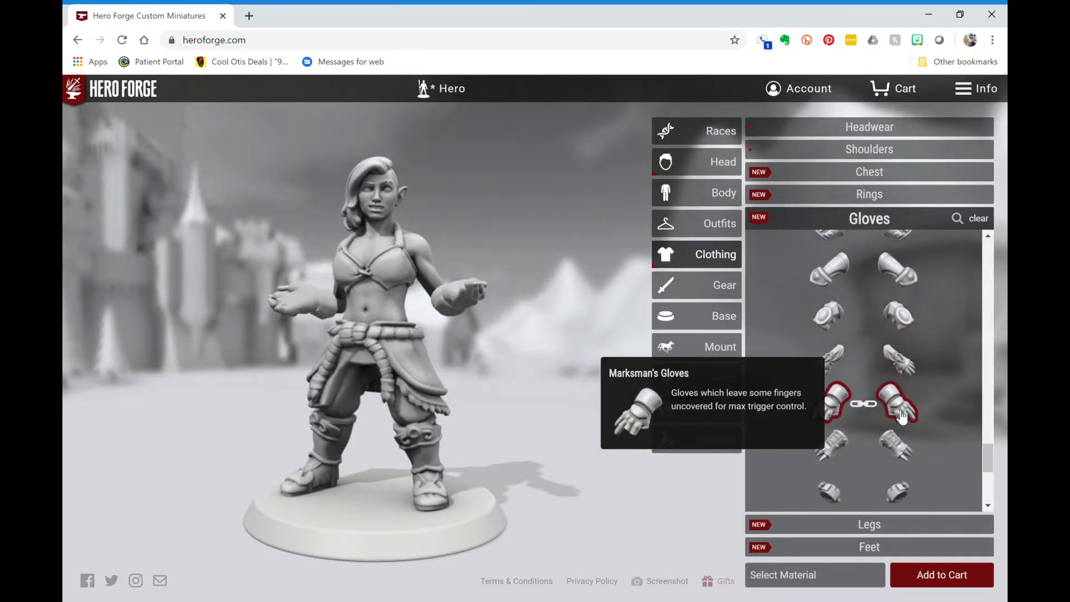
- Try Wrist Manacles, then settle on Leather Wristbands and check them from the side
scroll(901, 415, down, 2)
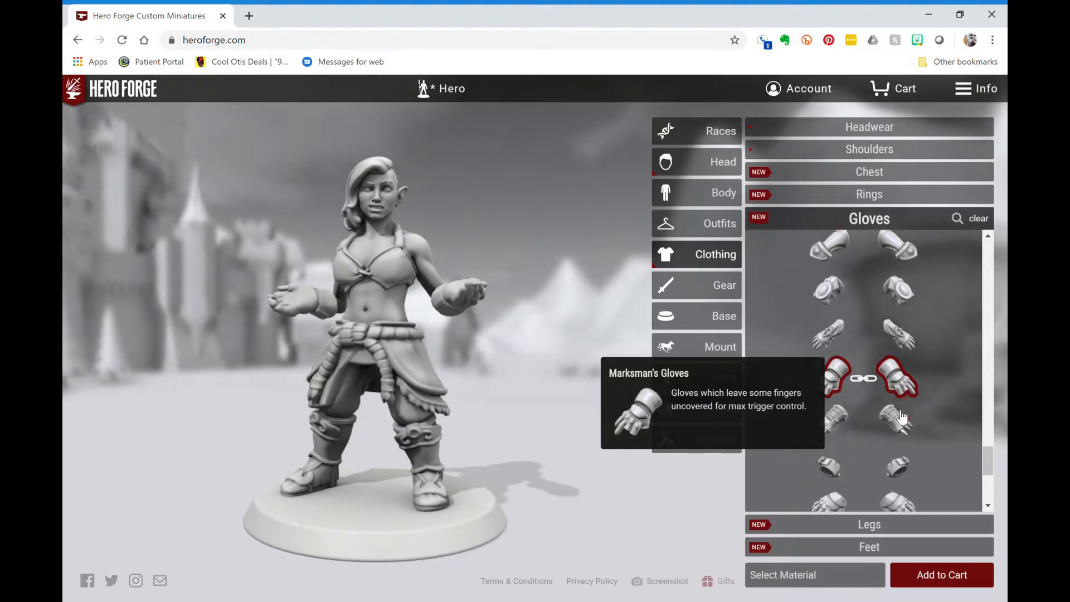
click(901, 415)
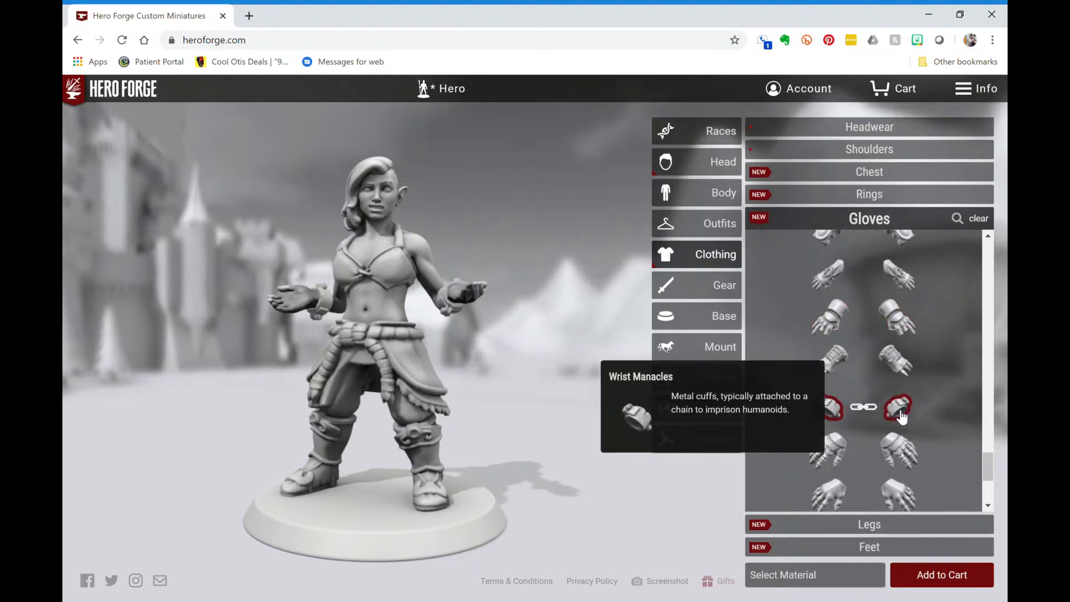
scroll(901, 416, down, 3)
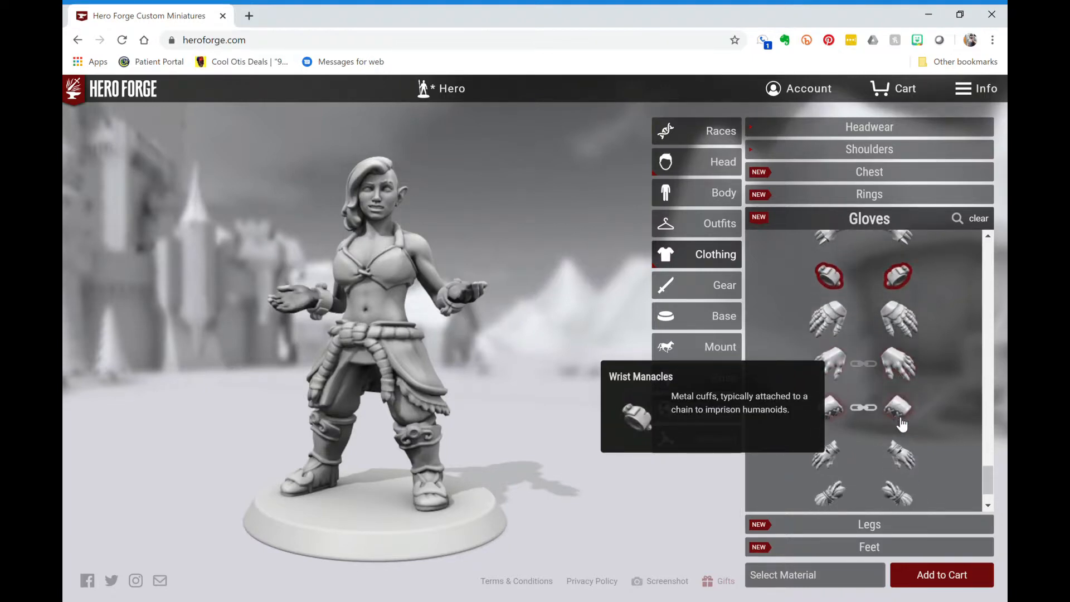
click(902, 415)
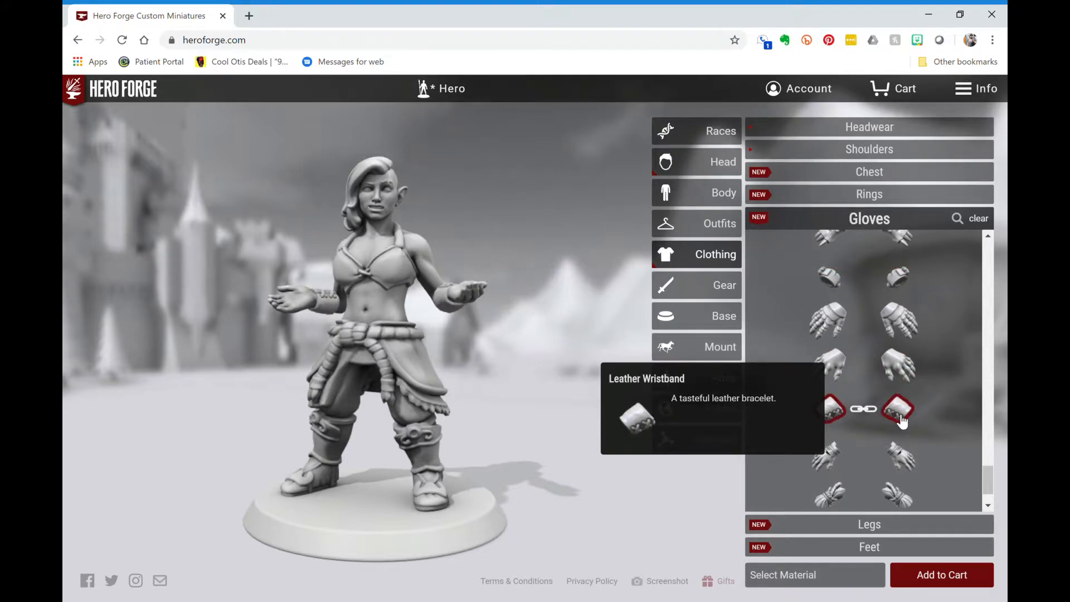
mouse_move(490, 357)
mouse_down()
mouse_move(636, 362)
mouse_move(630, 390)
mouse_move(510, 382)
mouse_move(501, 359)
mouse_up()
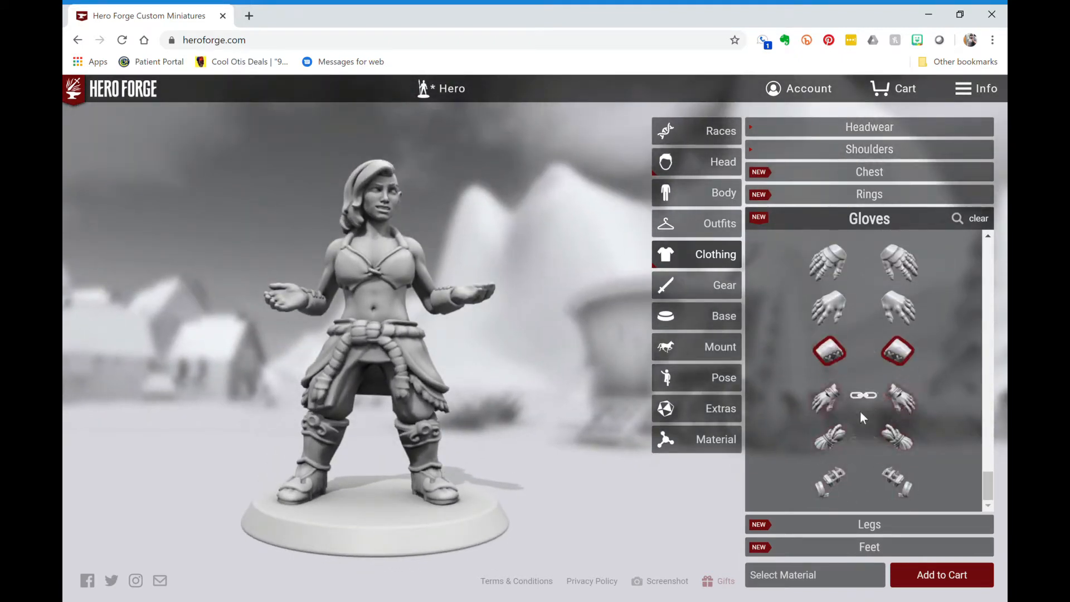
- Open Legs and try Loincloth, Underwear With Package, Breeches and the Plain Short Skirt
click(877, 527)
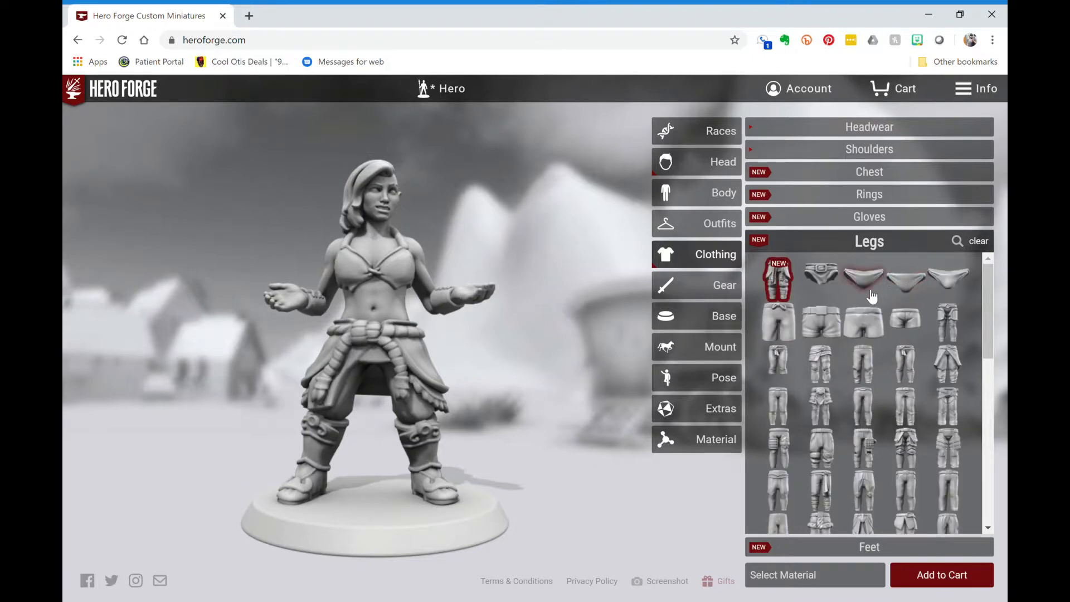
click(826, 287)
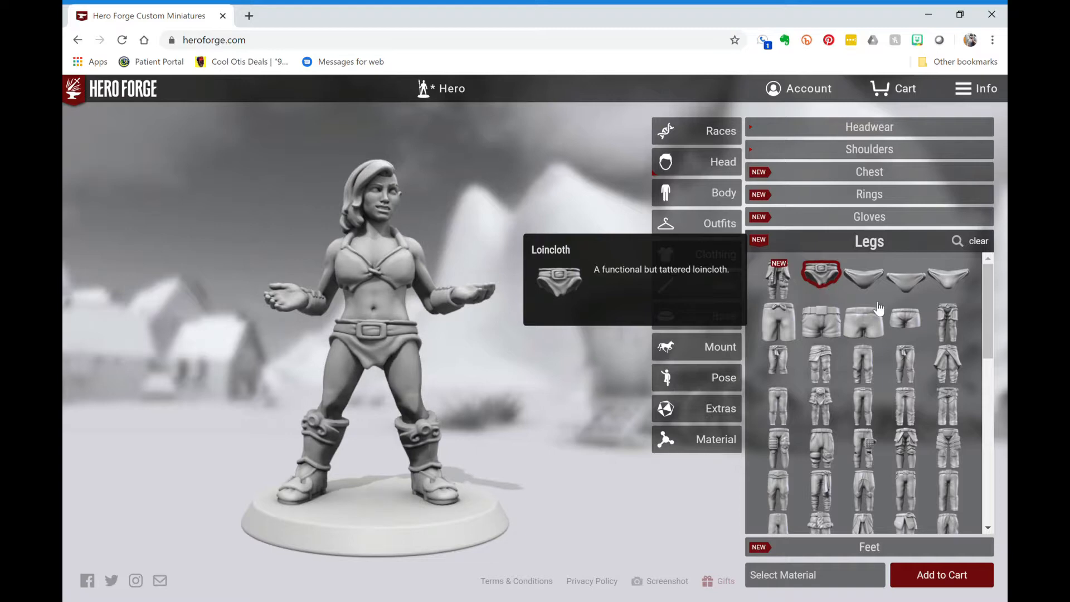
click(956, 290)
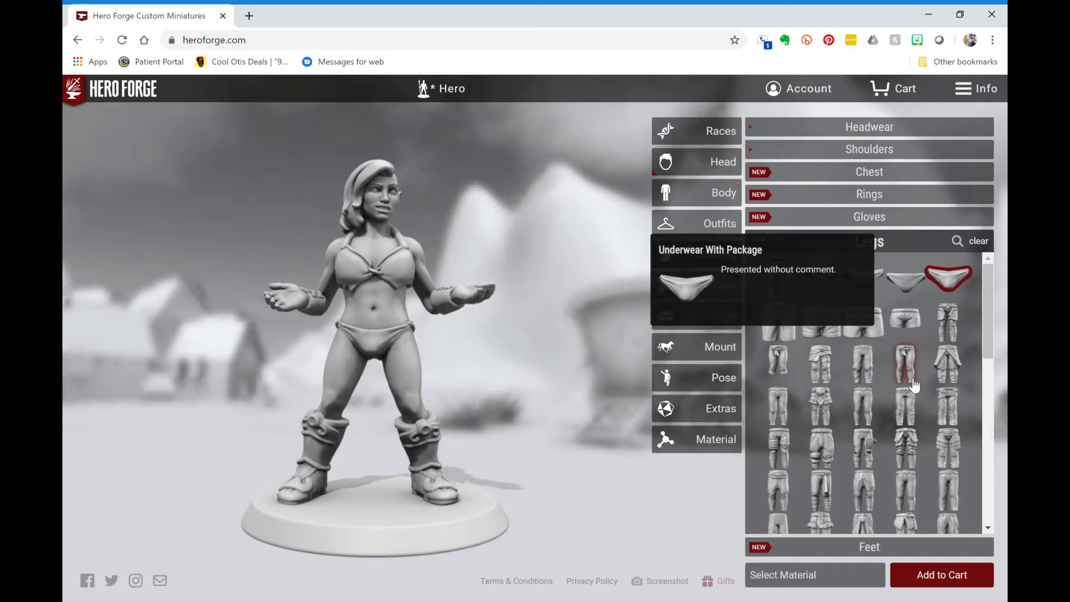
scroll(914, 385, down, 1)
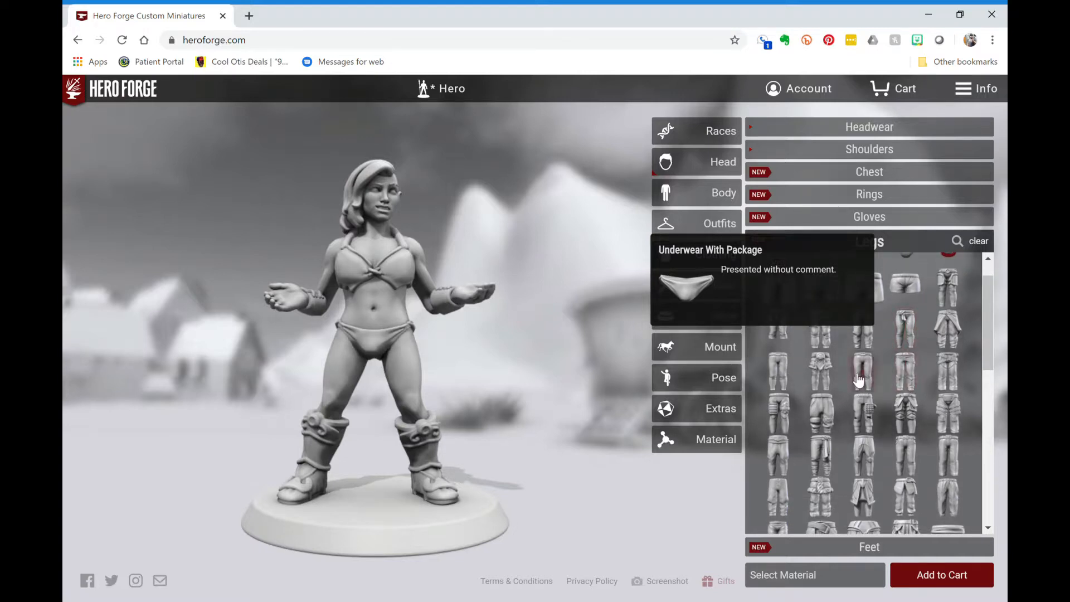
click(908, 339)
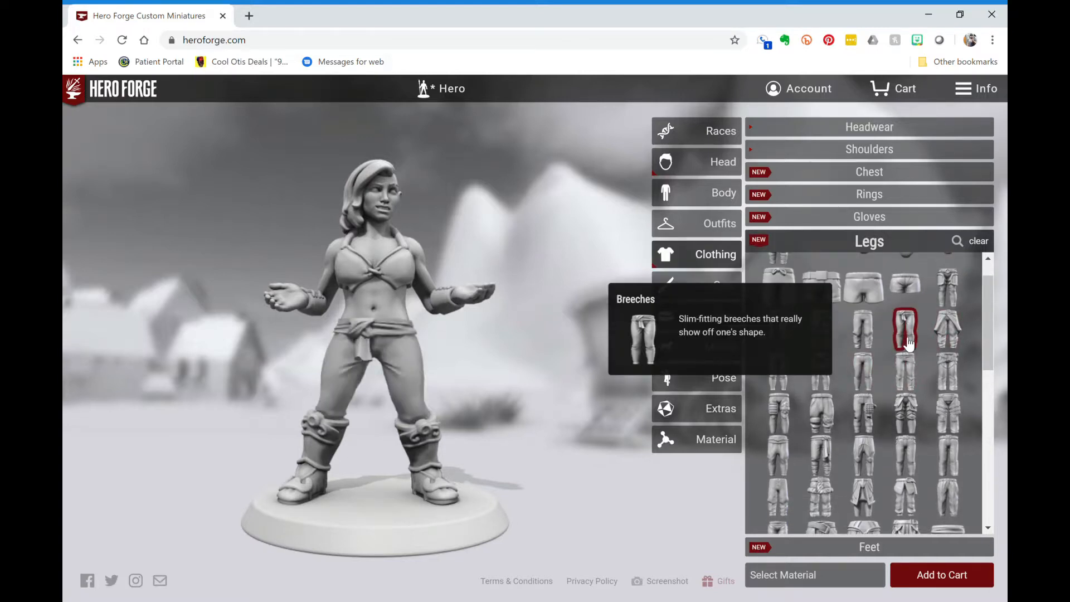
scroll(907, 341, down, 6)
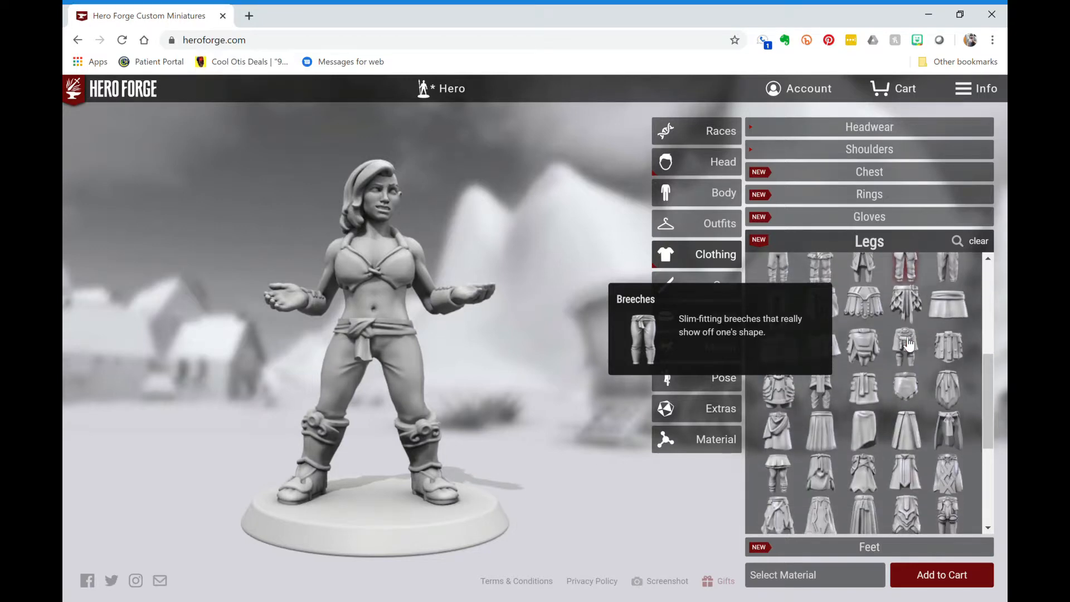
click(969, 308)
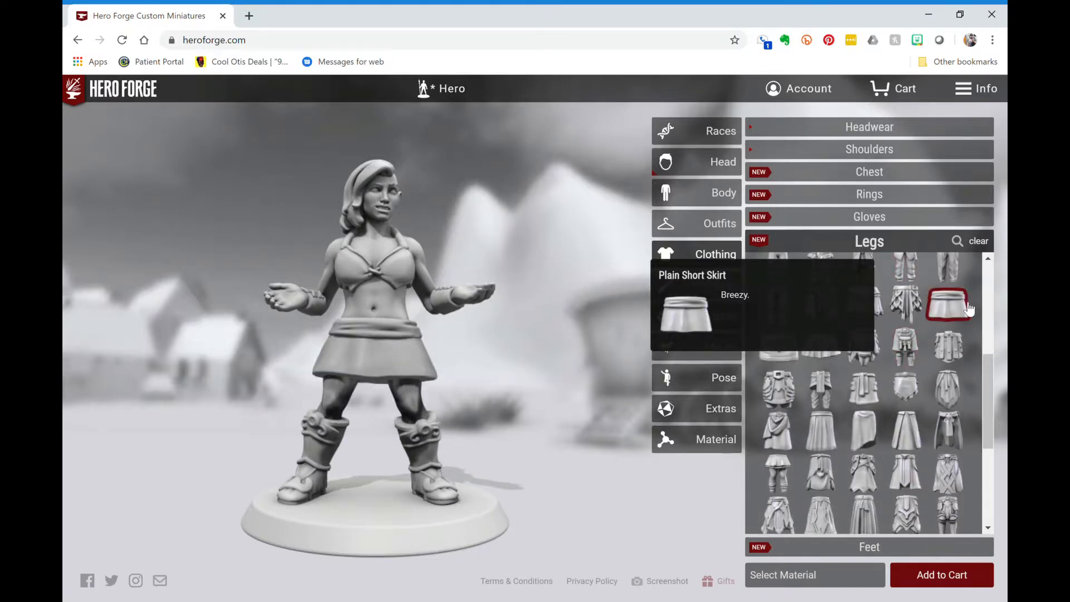
- Try Breeches and Peasant Pants, then settle on Druid Pants and view from the side
scroll(969, 309, down, 3)
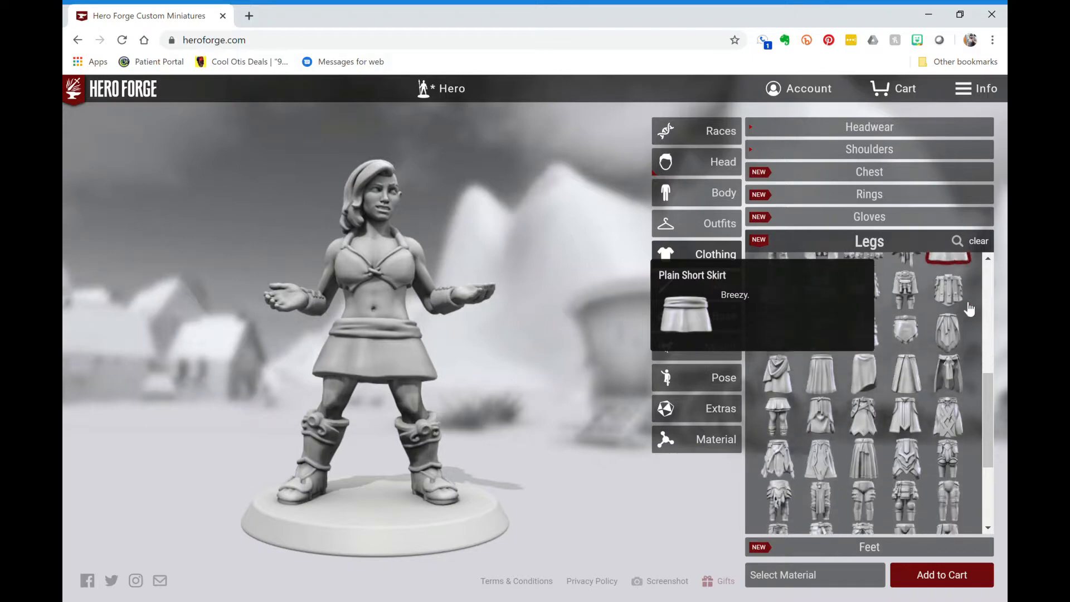
scroll(968, 308, up, 10)
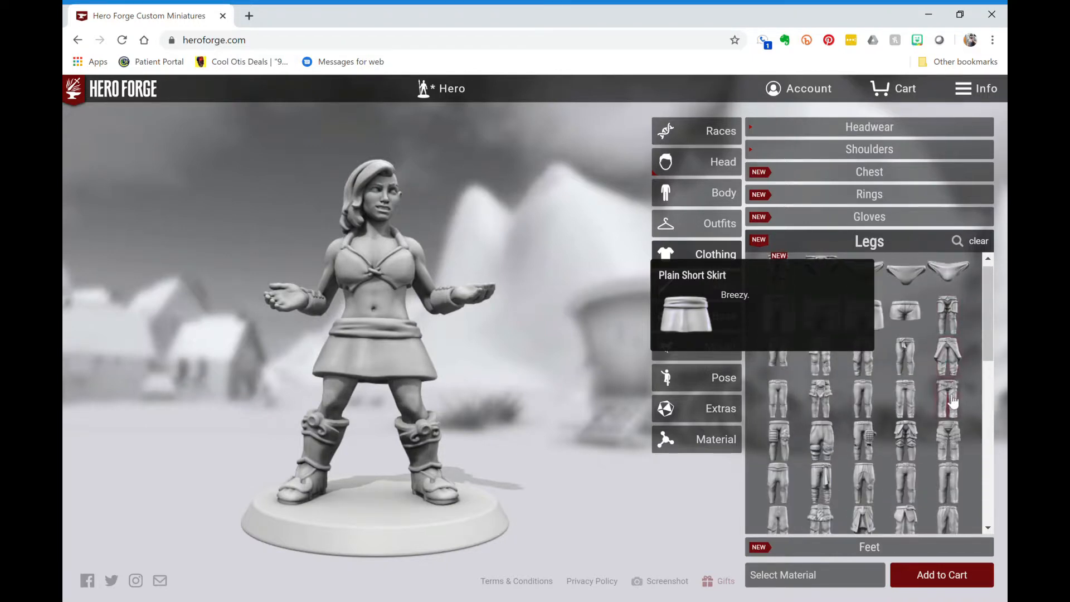
scroll(955, 400, up, 1)
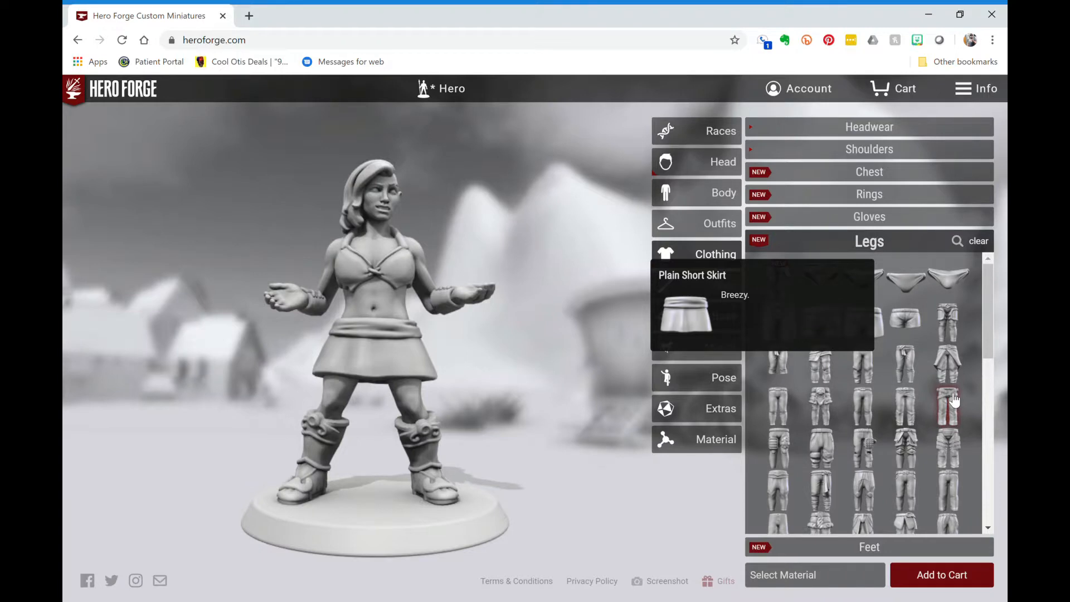
click(903, 363)
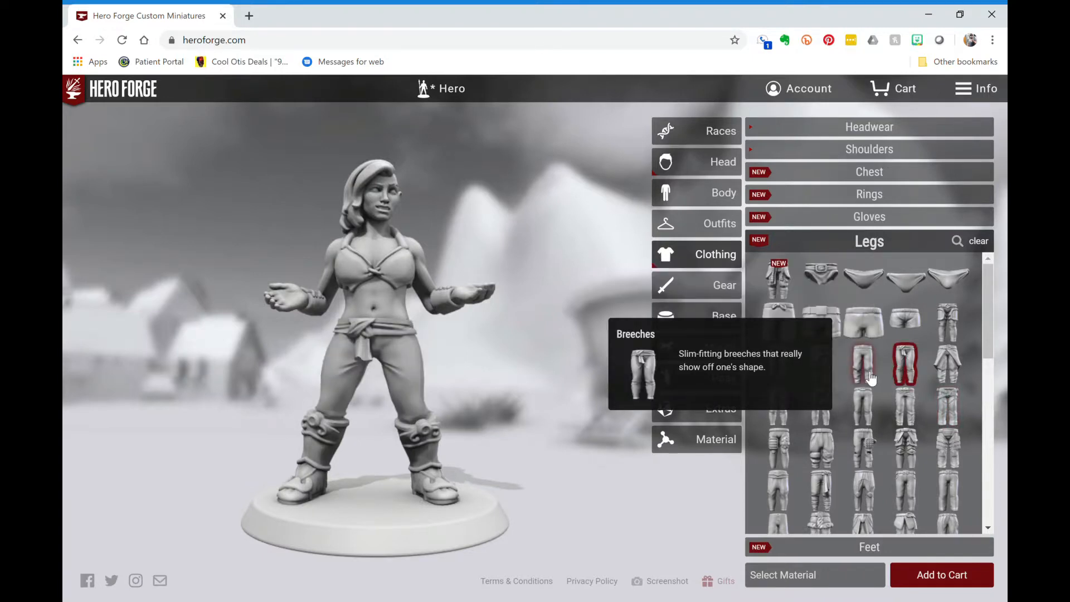
click(871, 377)
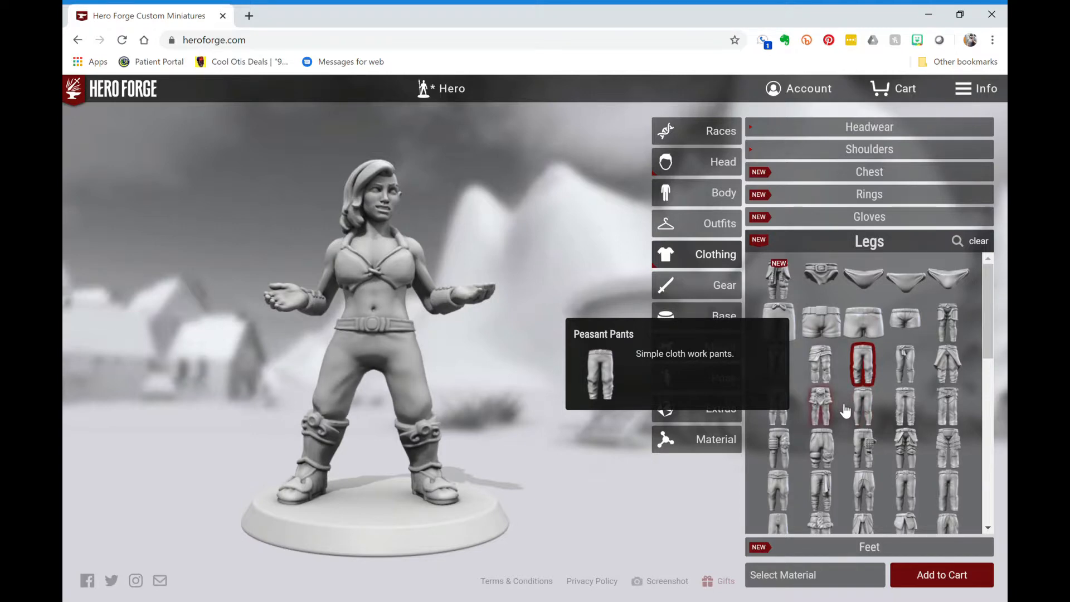
click(826, 378)
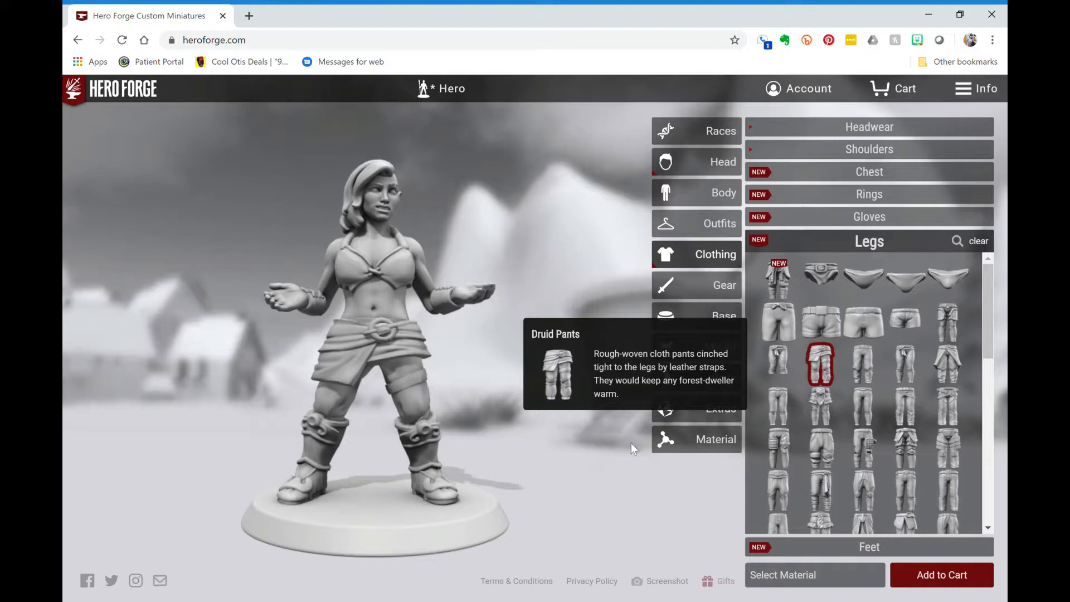
mouse_move(535, 357)
mouse_down()
mouse_move(356, 356)
mouse_move(619, 345)
mouse_move(535, 346)
mouse_move(549, 347)
mouse_up()
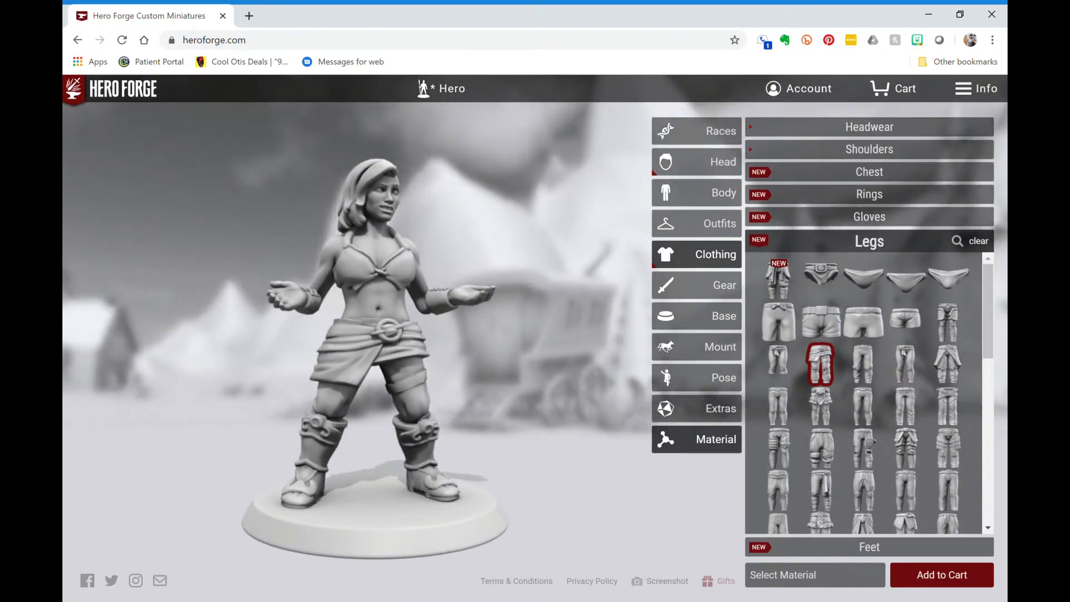
- Return from Material to the legwear choices and pick Cropped Breeches
click(724, 437)
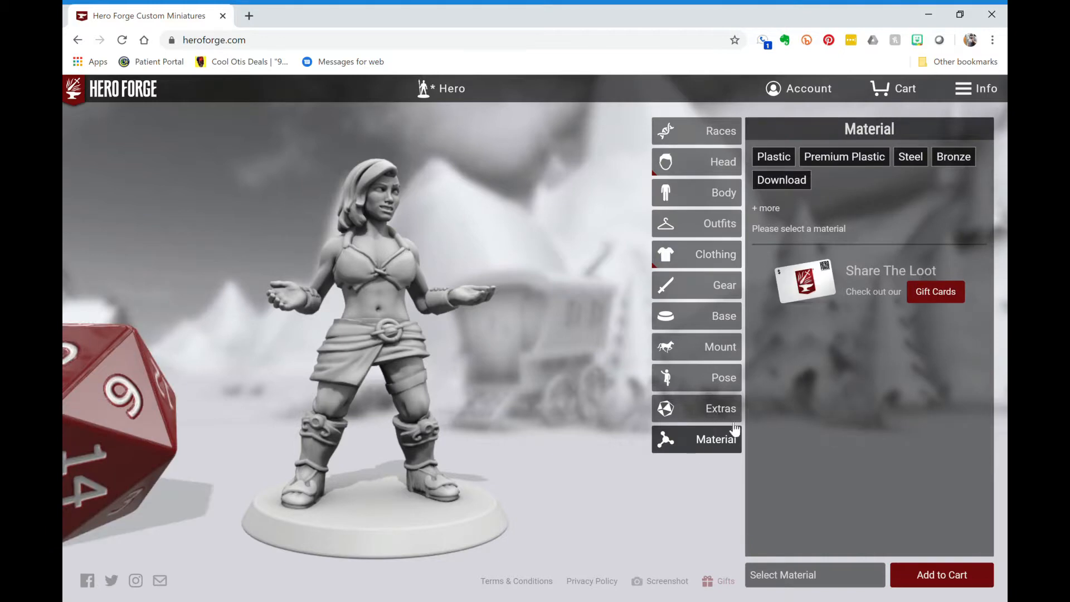
click(719, 257)
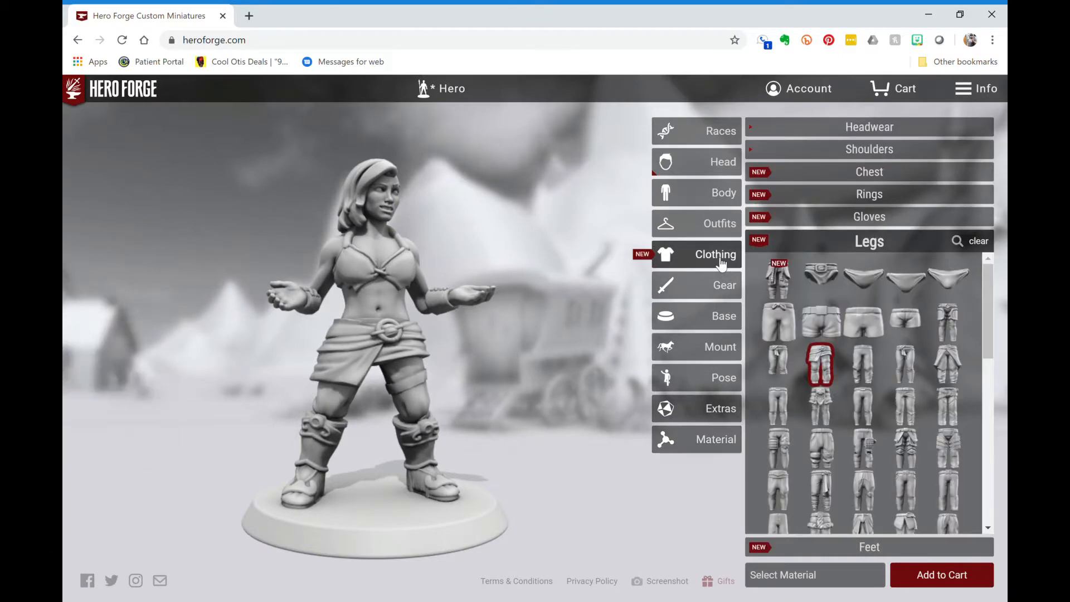
click(792, 366)
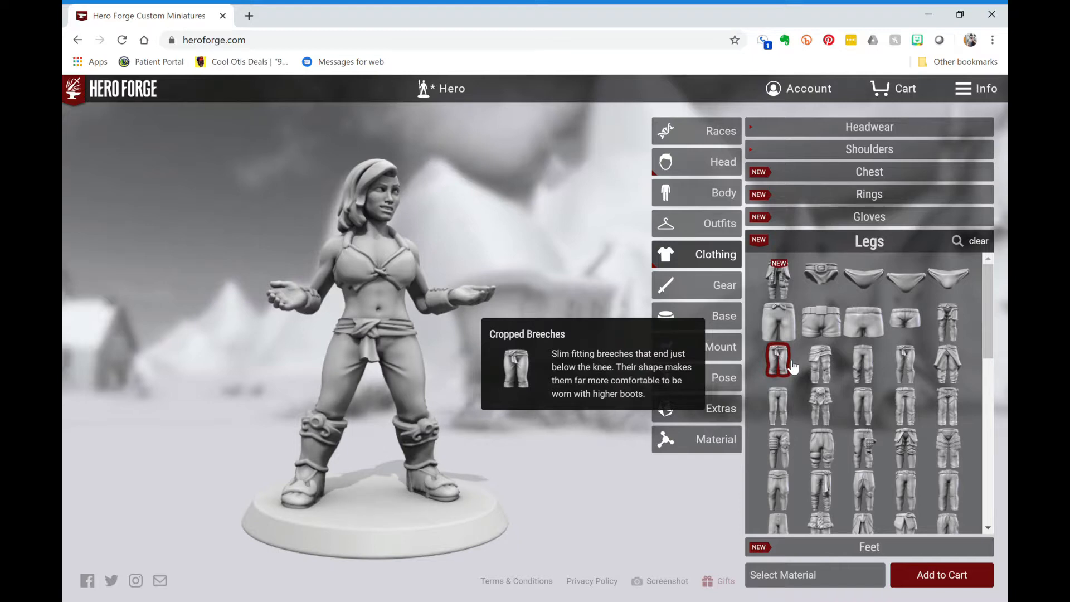
- Open Feet and try Athletic Shoes, Tennis Shoes and Cuffed Leather Boots
click(828, 547)
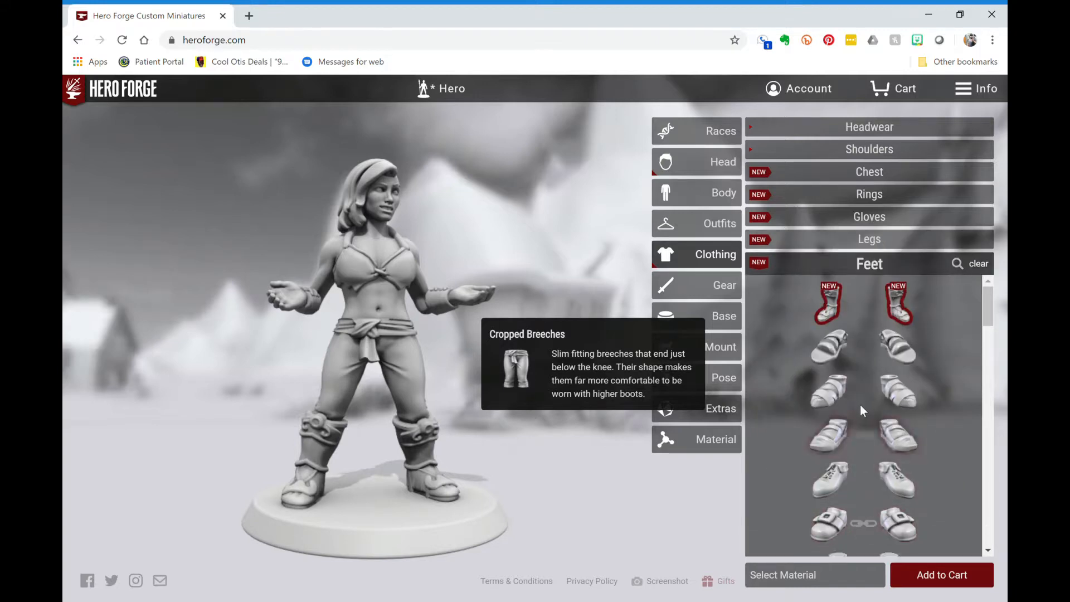
scroll(860, 404, down, 5)
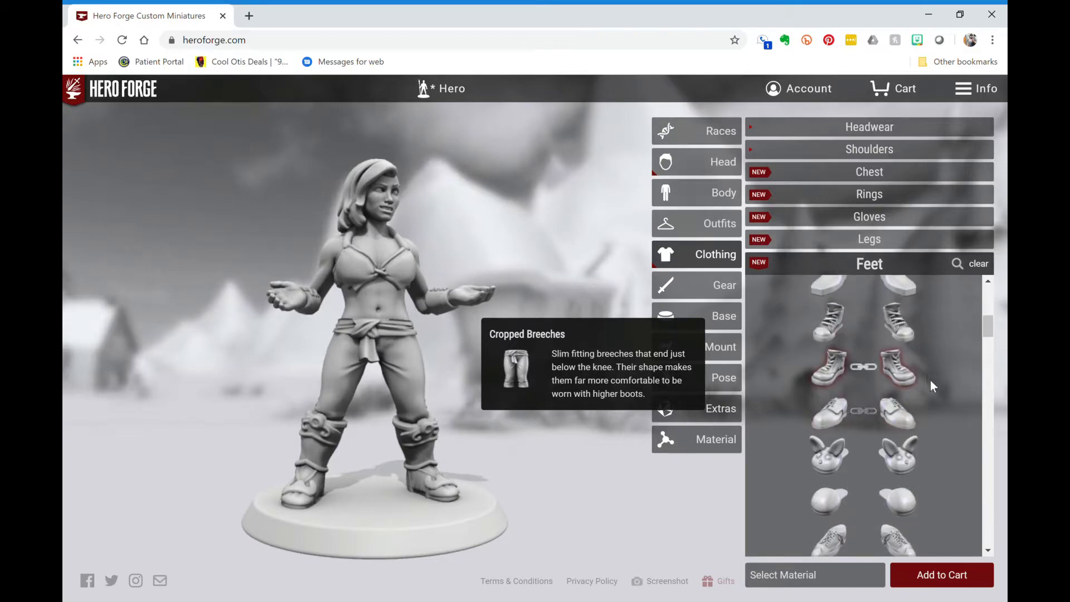
click(904, 372)
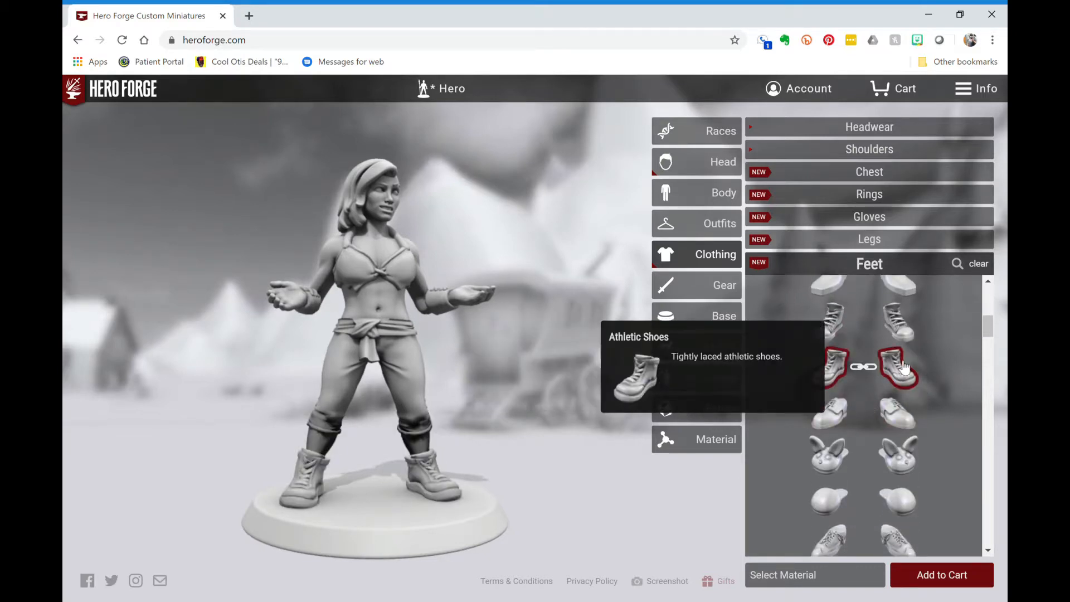
click(907, 327)
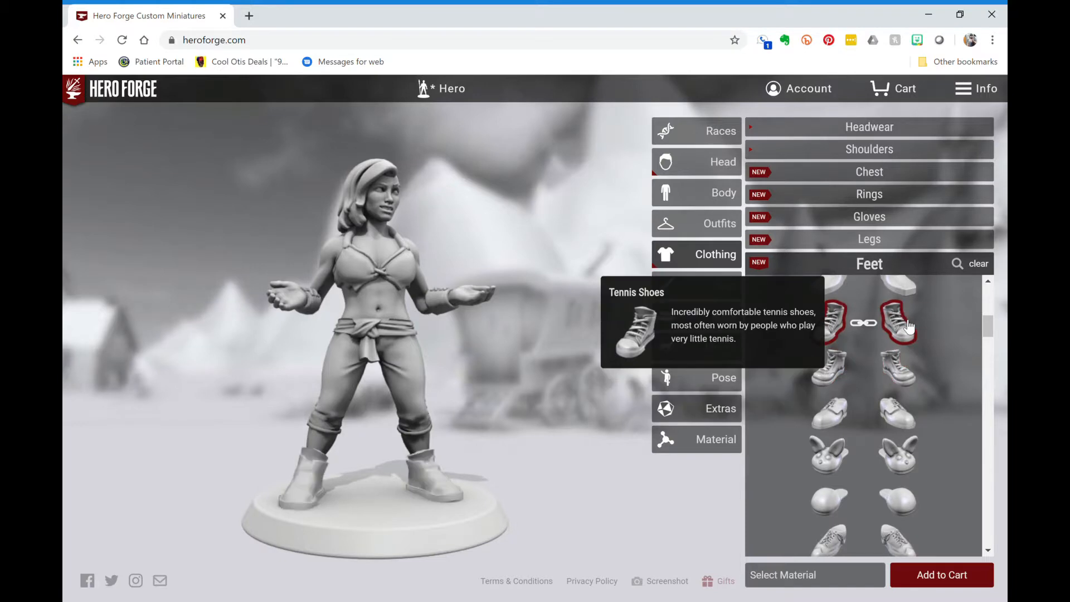
scroll(889, 424, down, 3)
scroll(885, 440, down, 5)
scroll(885, 439, down, 5)
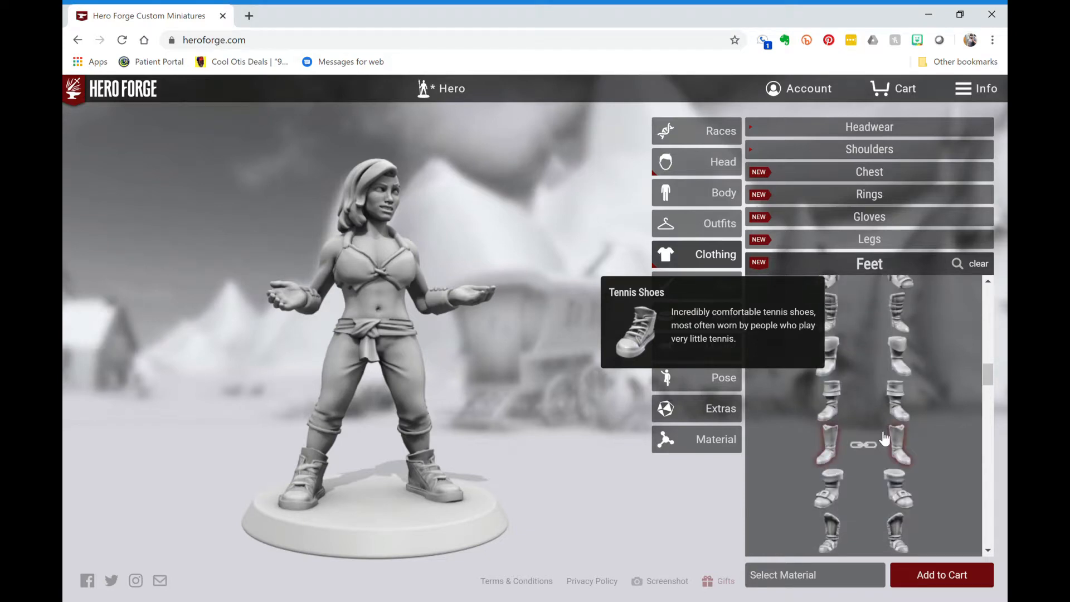
click(910, 415)
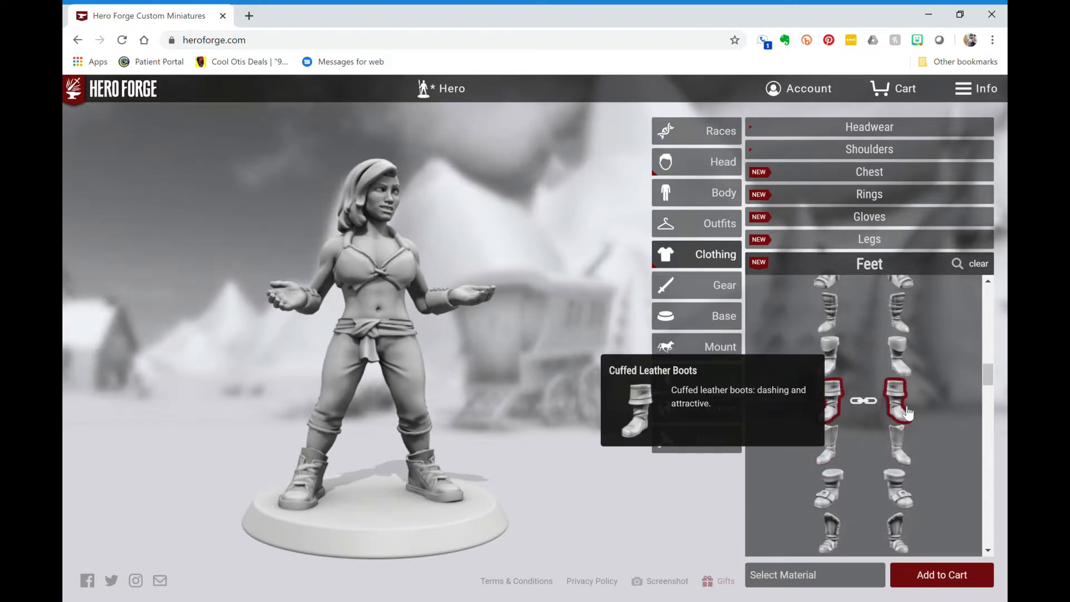
- Try the Worn Boots from further down the footwear grid
scroll(909, 413, down, 2)
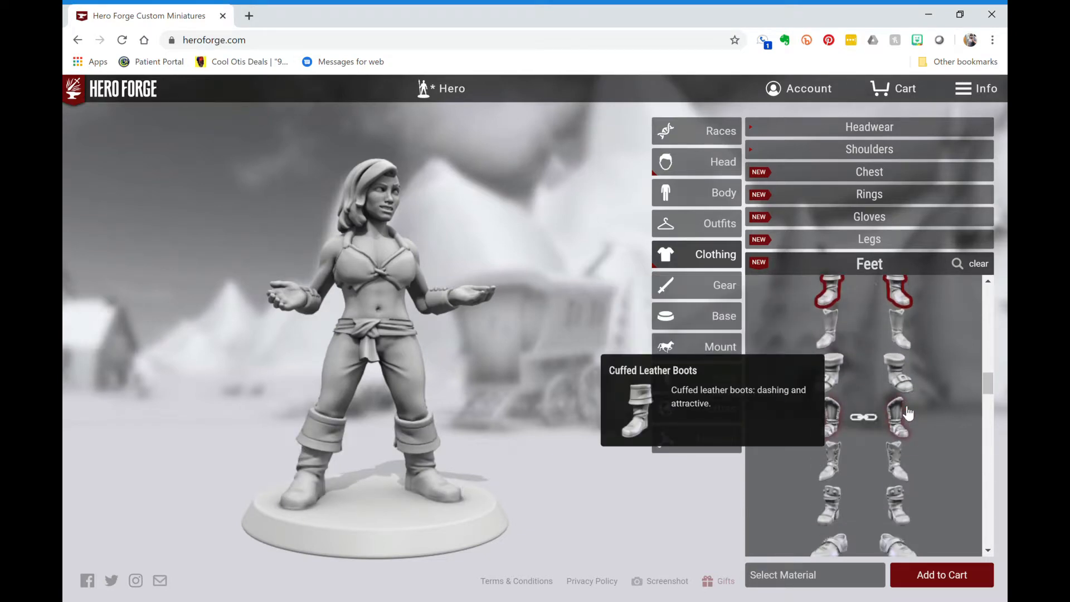
scroll(909, 413, down, 2)
scroll(909, 412, down, 3)
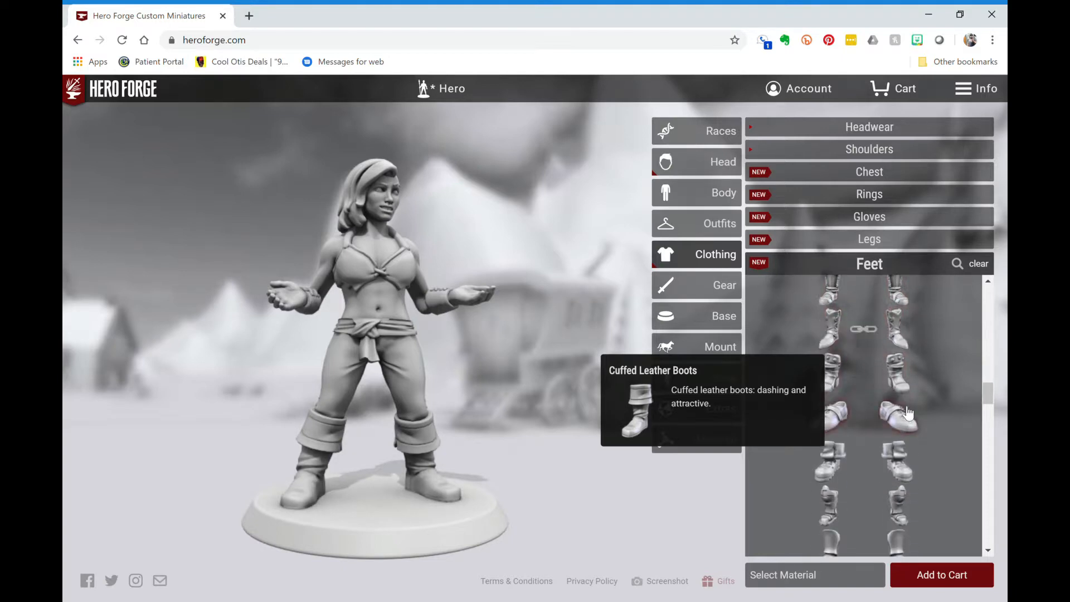
scroll(909, 412, down, 2)
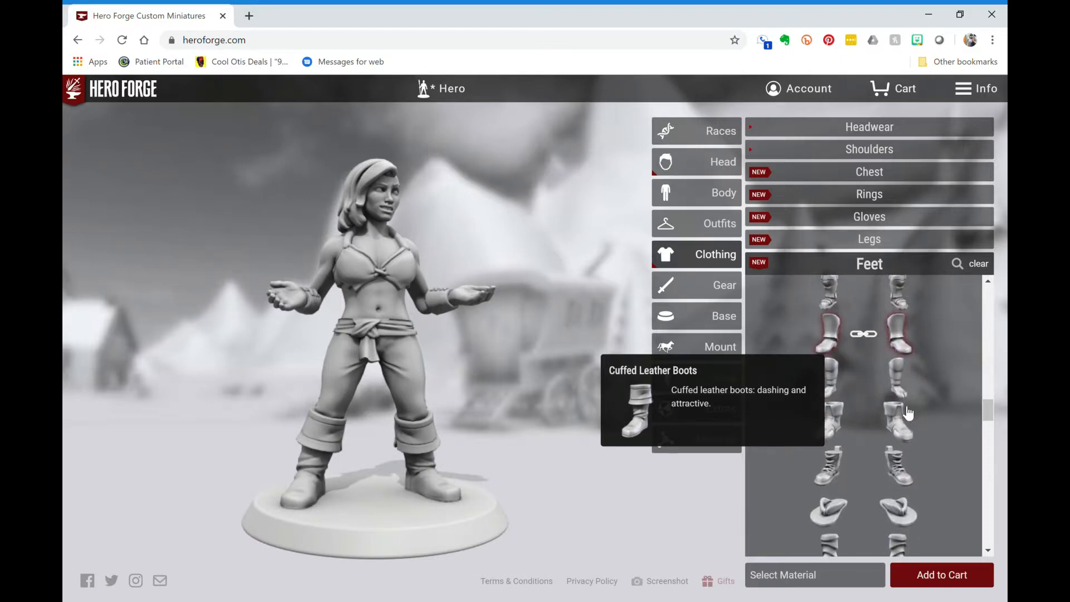
scroll(909, 413, down, 4)
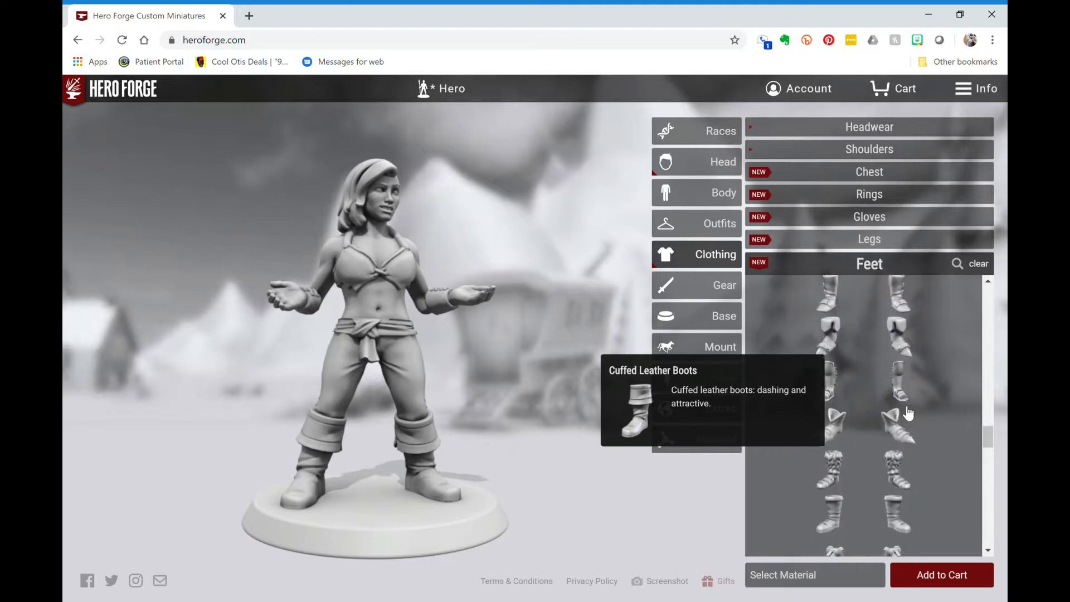
click(907, 422)
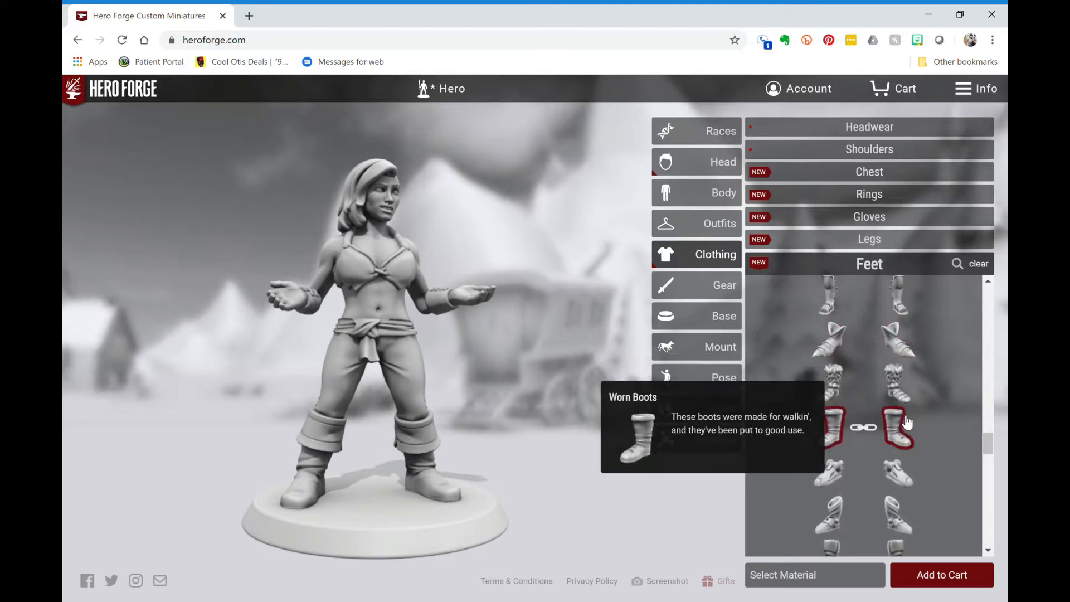
- Try Cleats, then Ming Dynasty Decorative Boots on the figure
scroll(908, 422, down, 3)
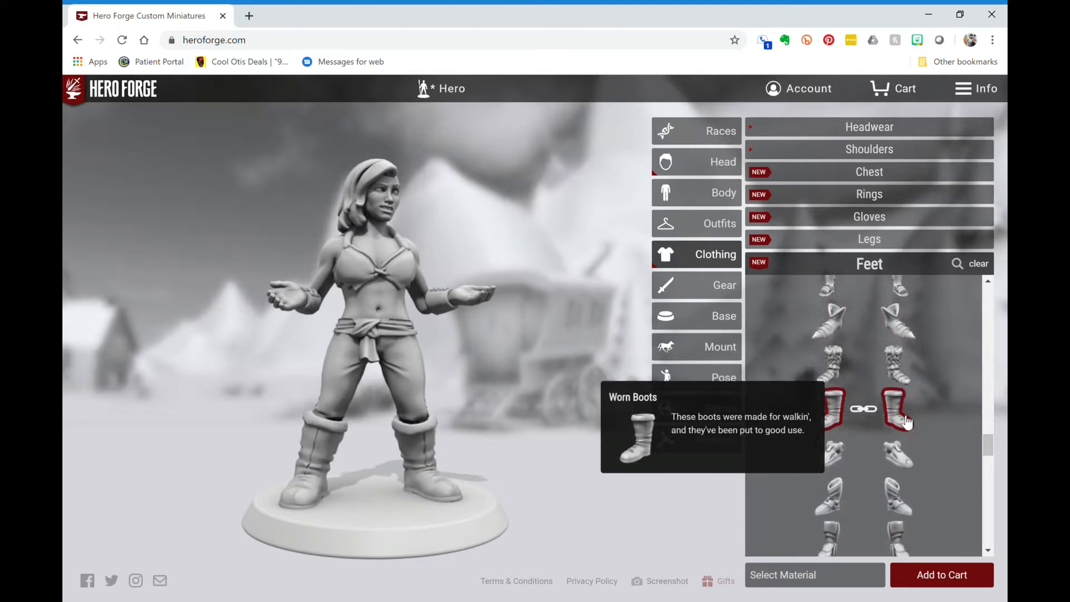
scroll(907, 423, down, 2)
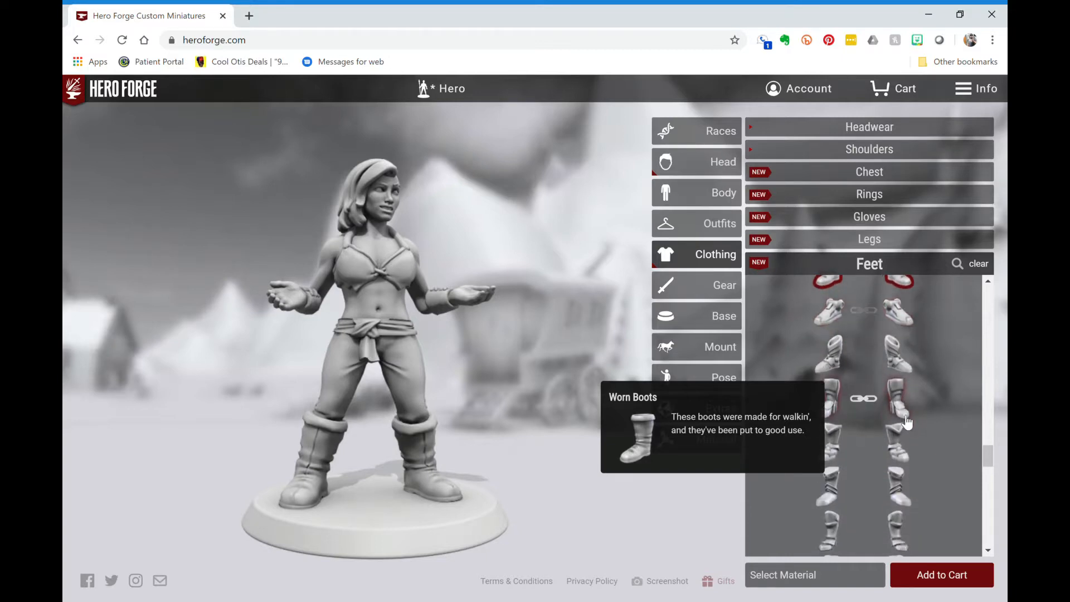
scroll(908, 422, down, 2)
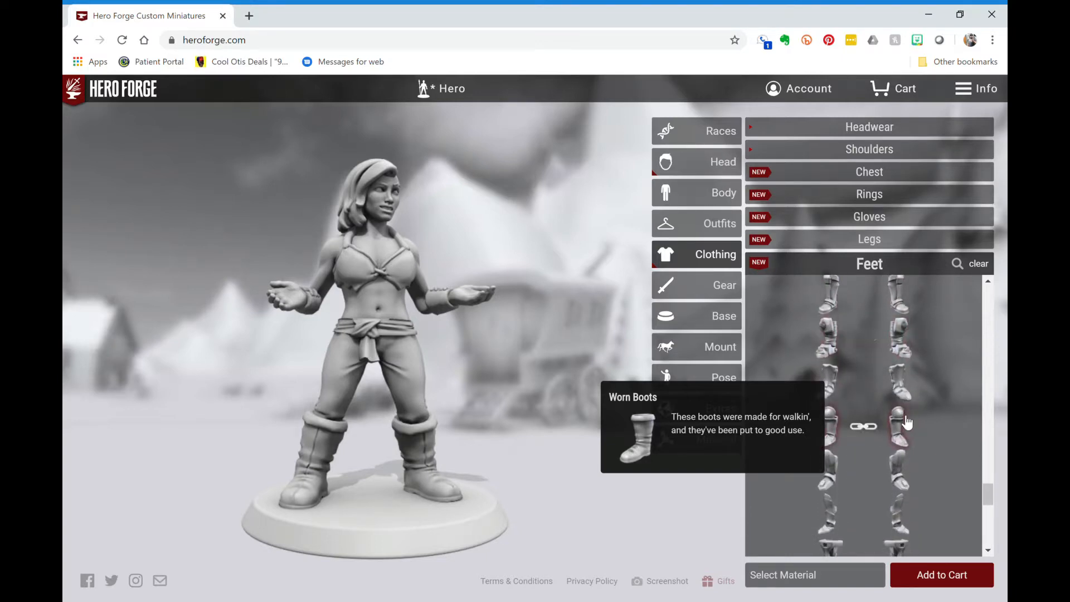
scroll(907, 422, down, 1)
scroll(907, 423, down, 3)
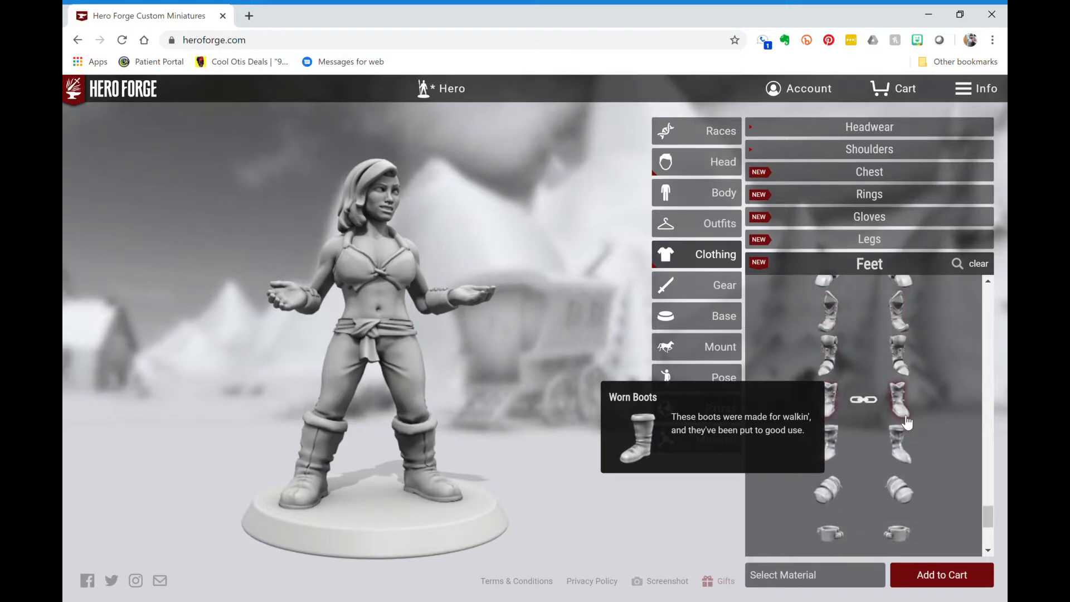
click(900, 443)
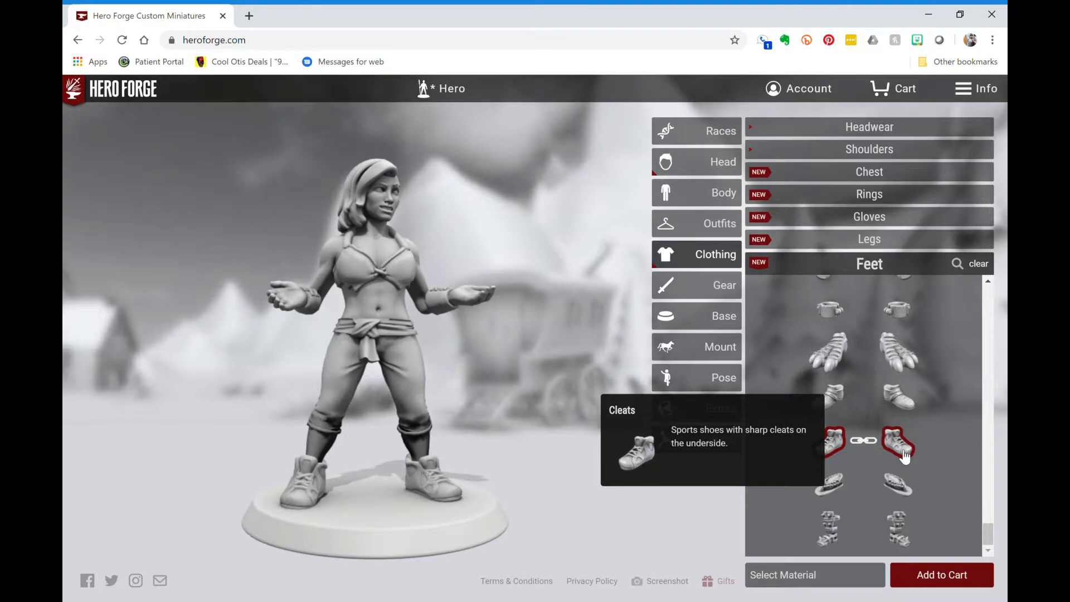
scroll(904, 456, up, 2)
scroll(904, 454, up, 1)
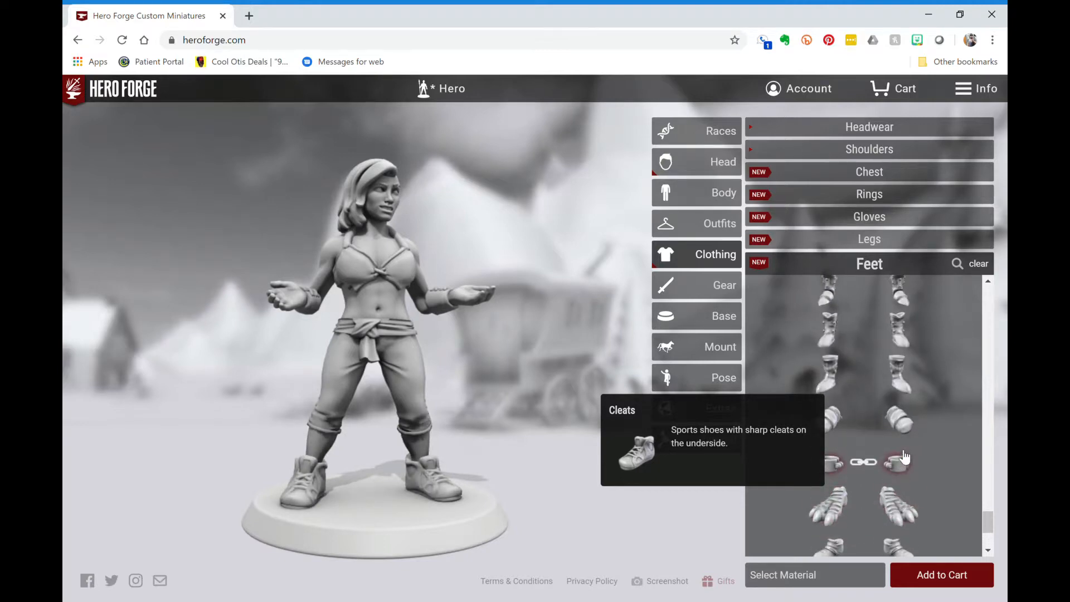
click(903, 384)
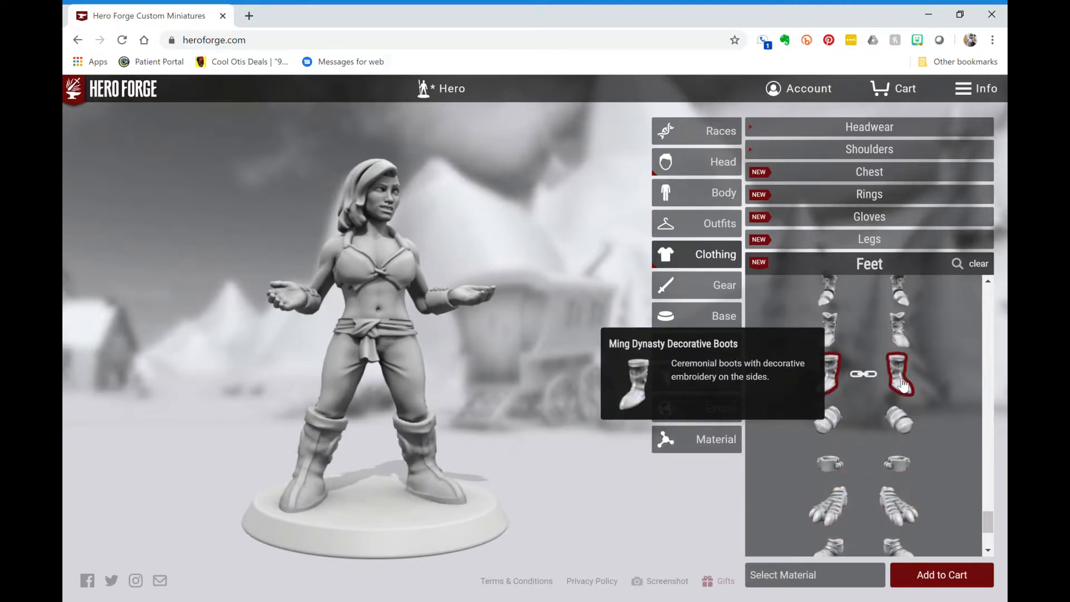
- Try Joseon Dynasty Studded, Desert Armor and Tactical Armor boots and Casts, ending on Futuristic Combat Boots
scroll(903, 381, up, 1)
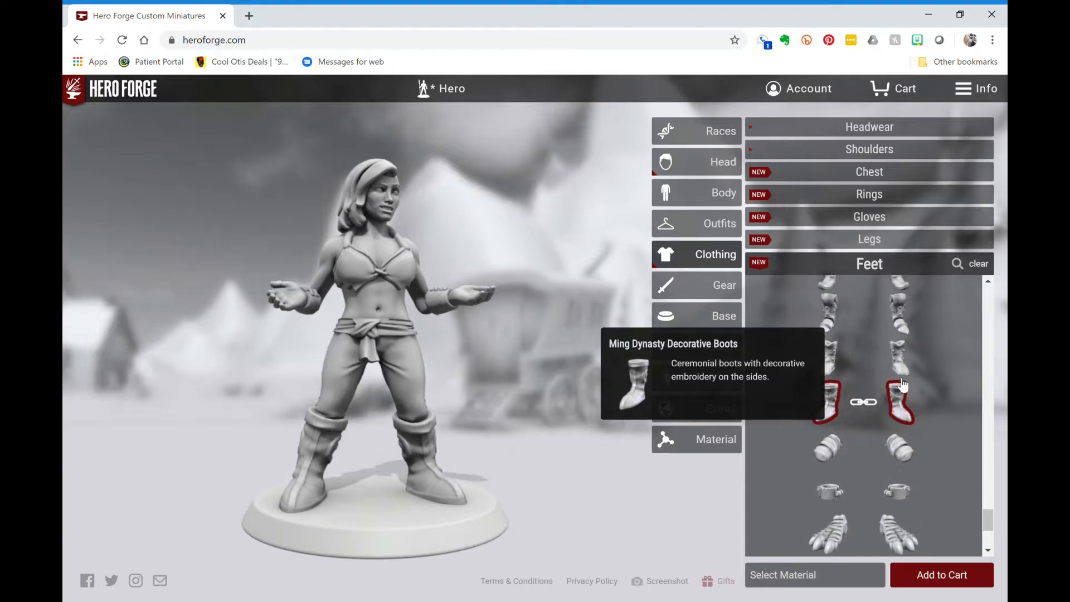
click(904, 371)
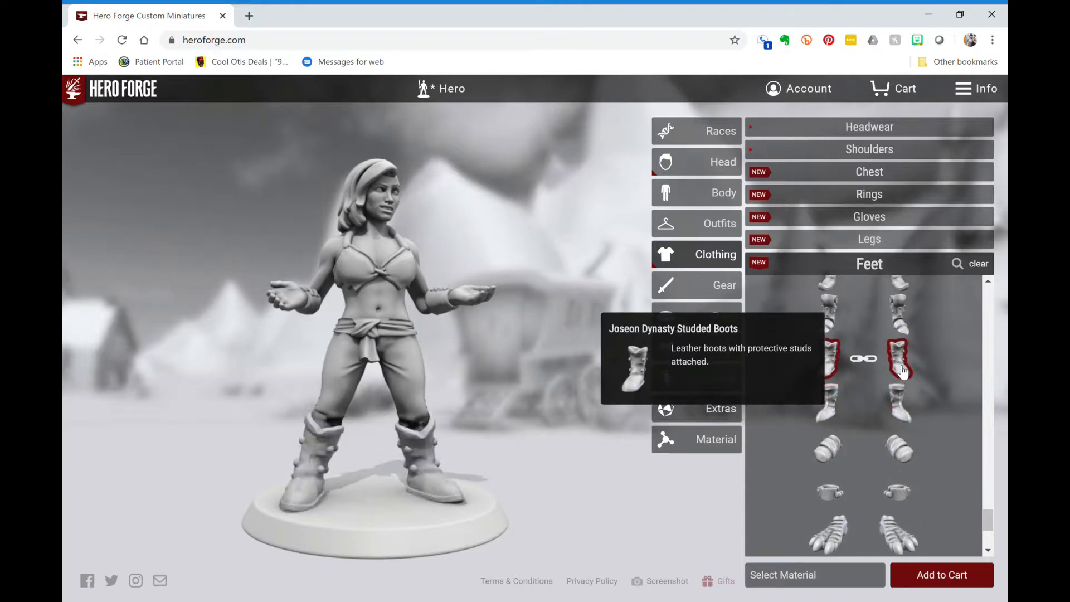
scroll(904, 368, up, 2)
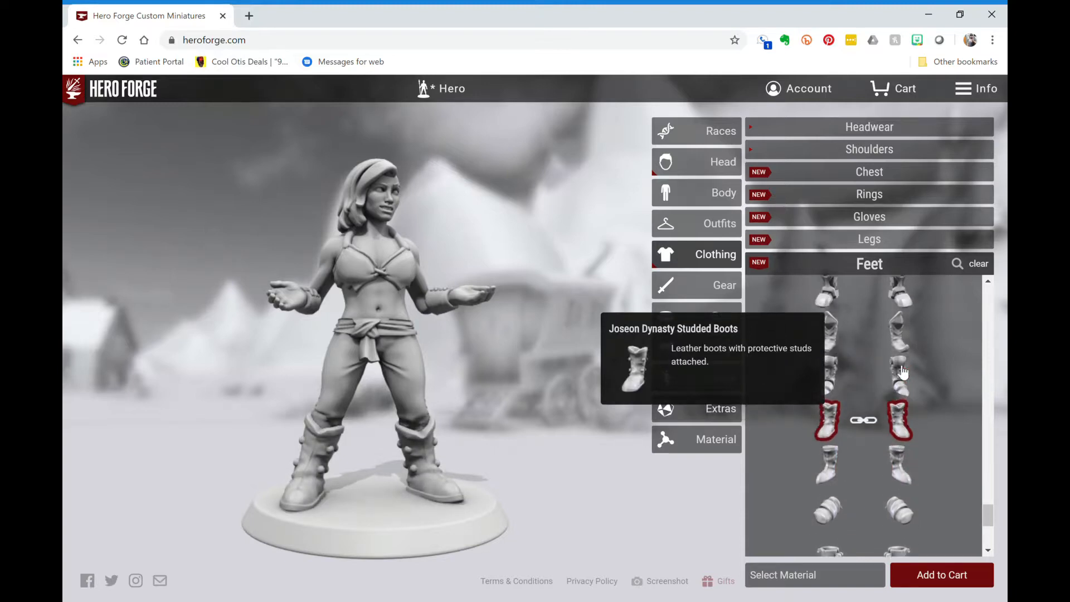
click(904, 345)
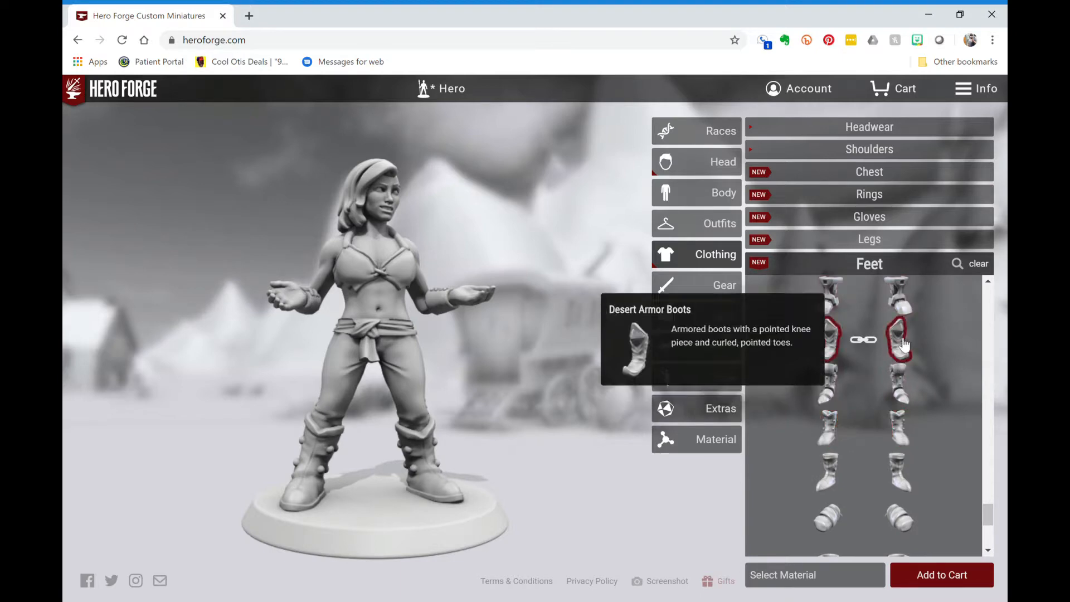
scroll(904, 346, up, 4)
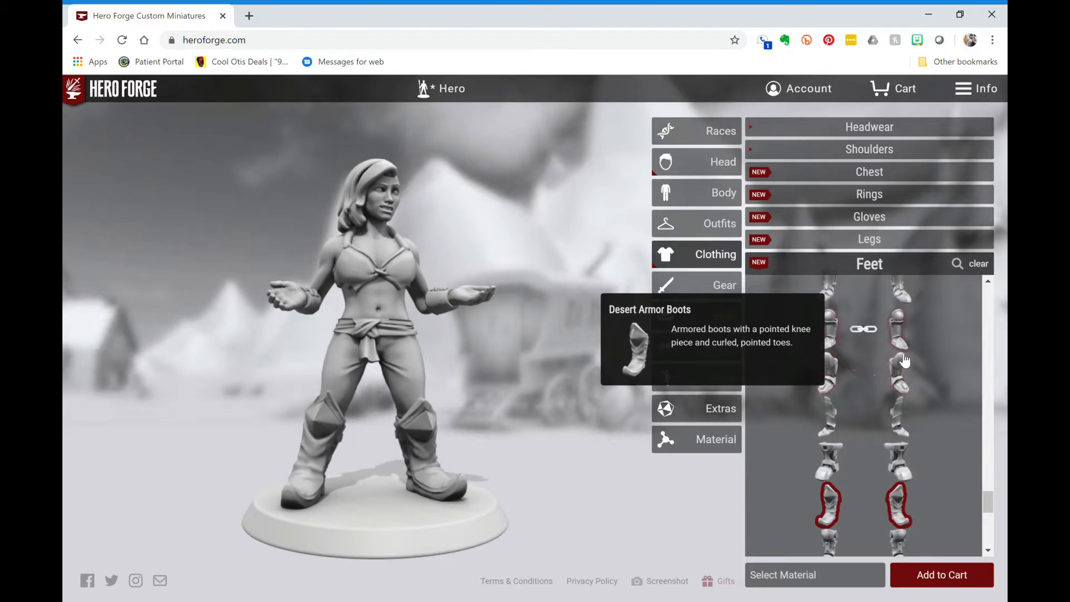
scroll(906, 368, up, 2)
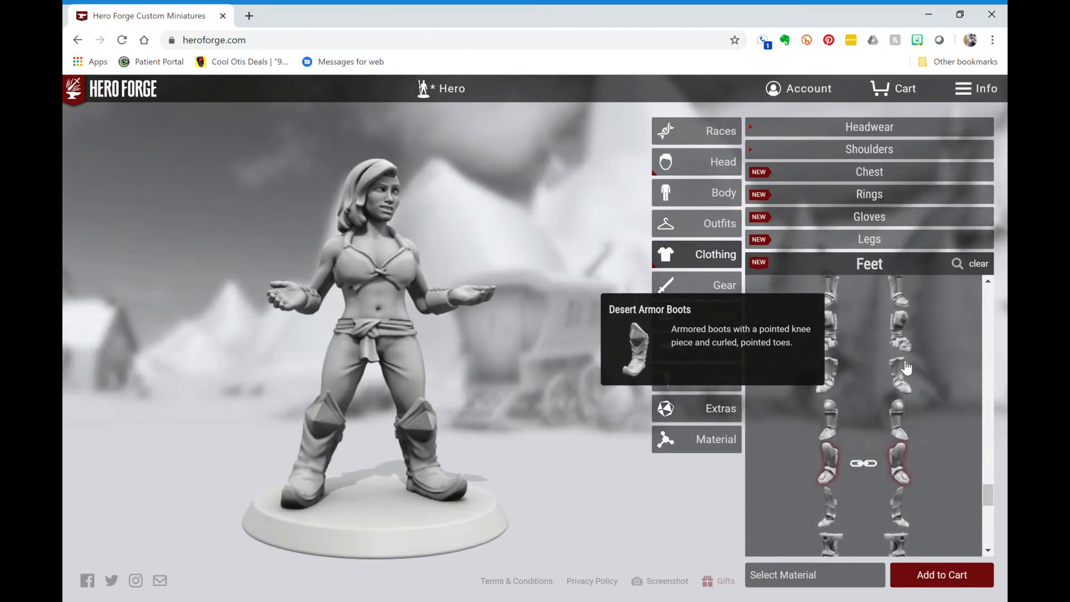
click(906, 368)
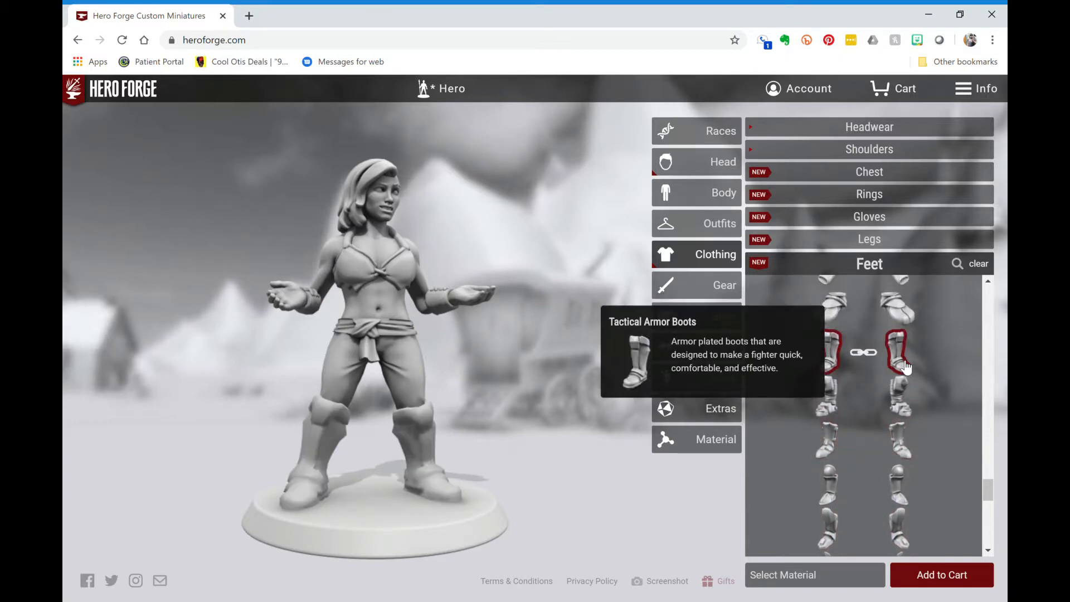
scroll(906, 367, up, 2)
click(906, 368)
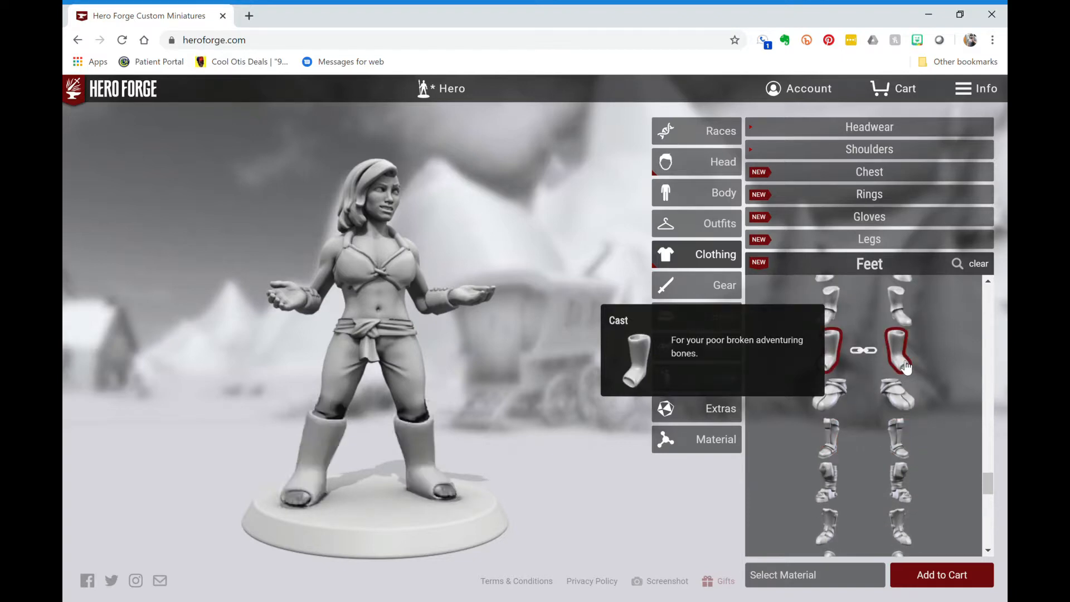
scroll(906, 368, up, 1)
click(907, 368)
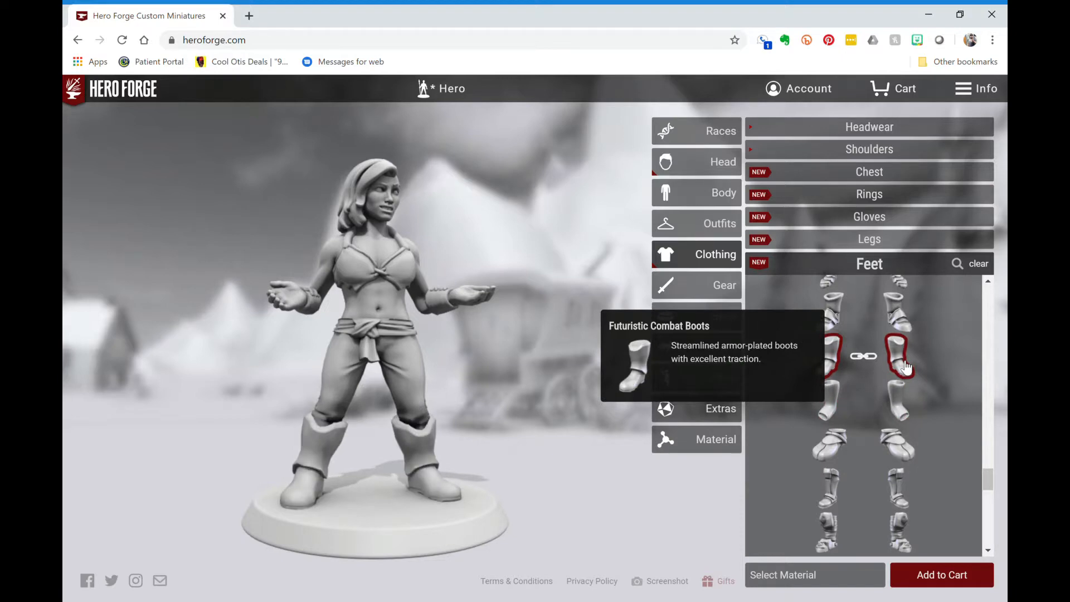
- Try bare feet, Ornate Plate Boots and Furry Boots, settle on Worn Boots, and collapse Feet
drag(557, 362, 518, 367)
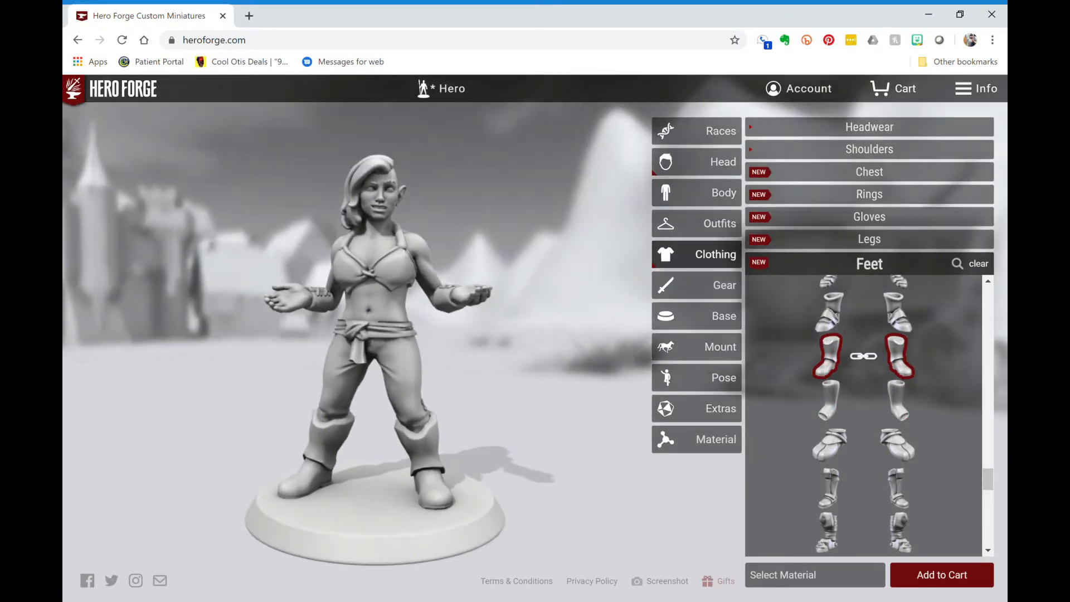
click(912, 362)
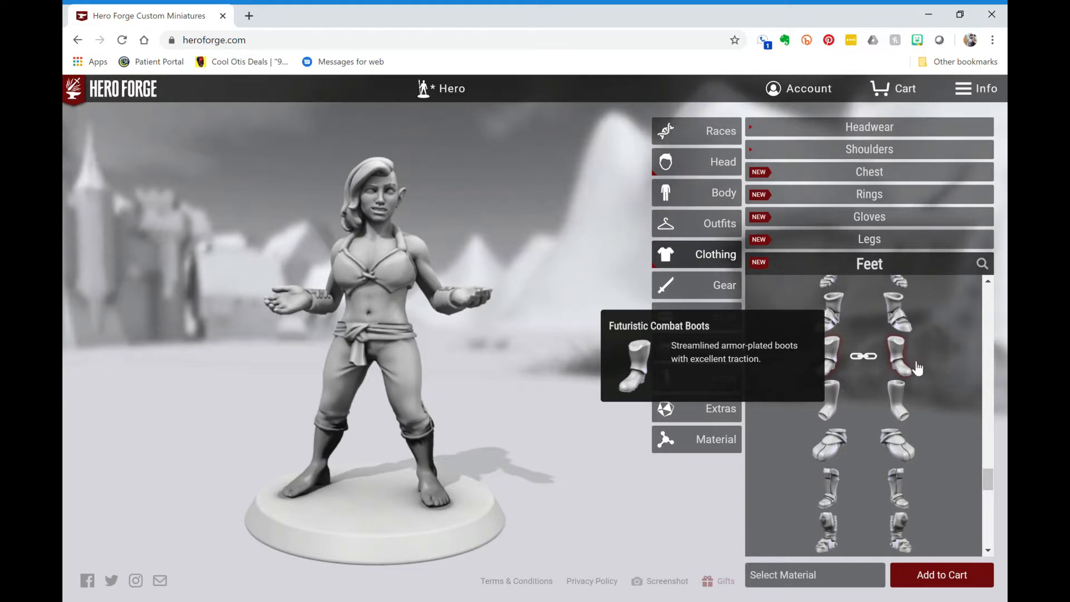
scroll(916, 368, up, 5)
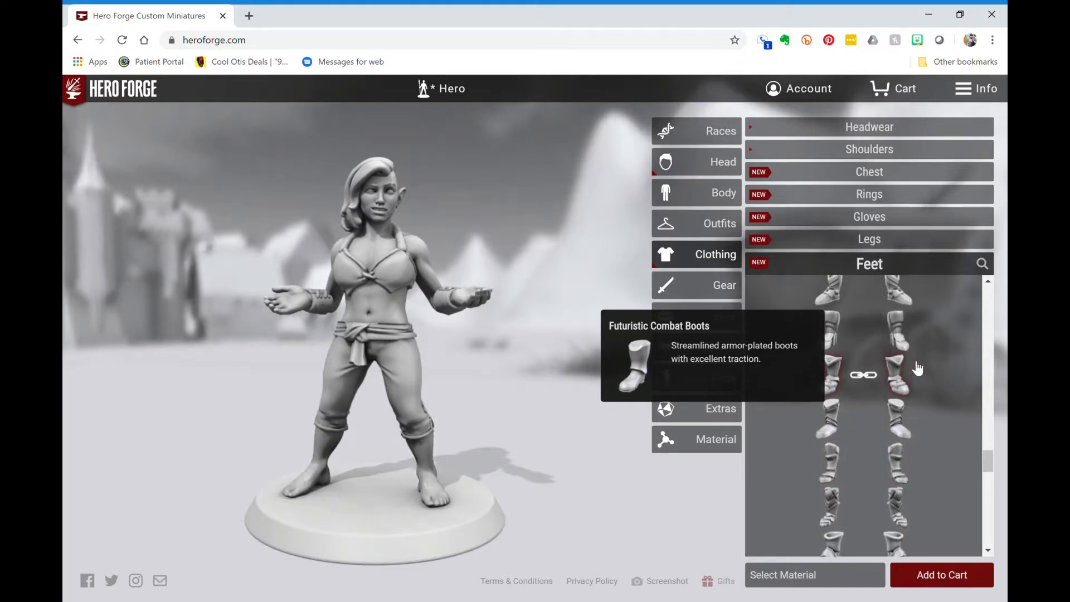
click(899, 339)
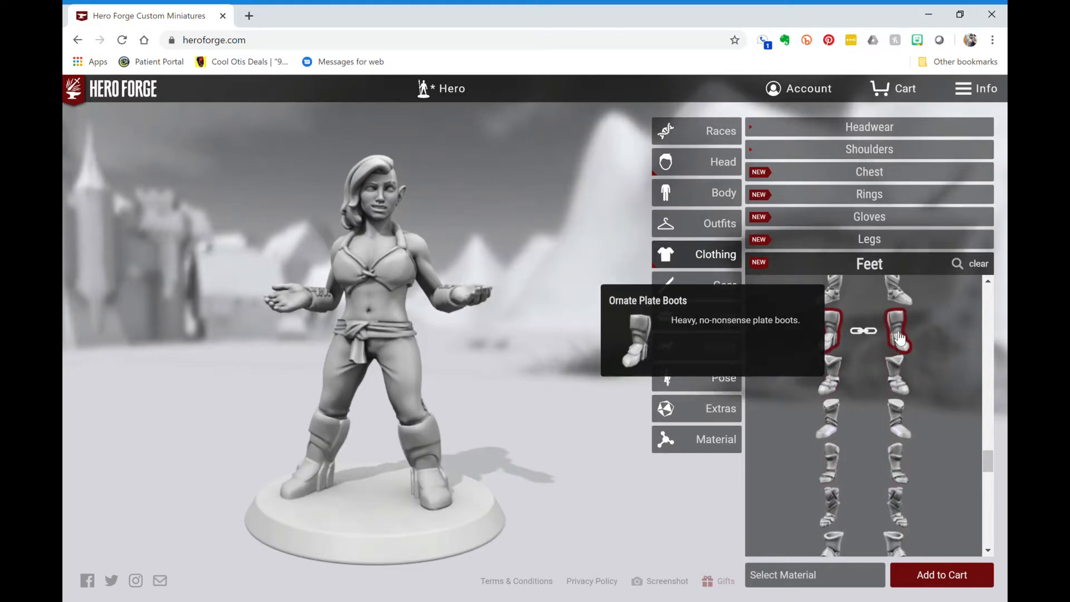
scroll(904, 377, up, 3)
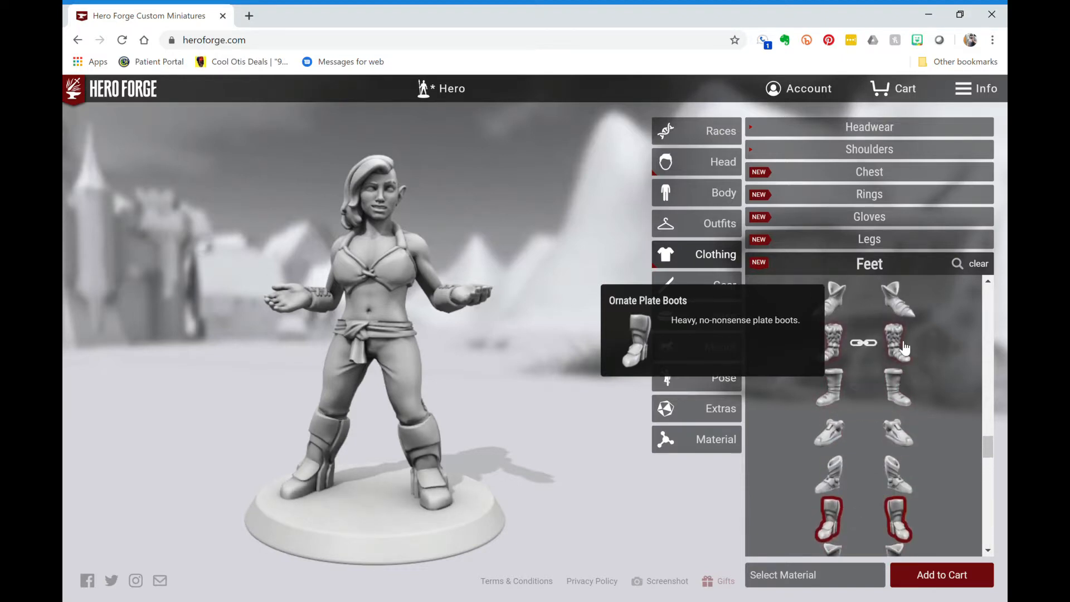
click(903, 351)
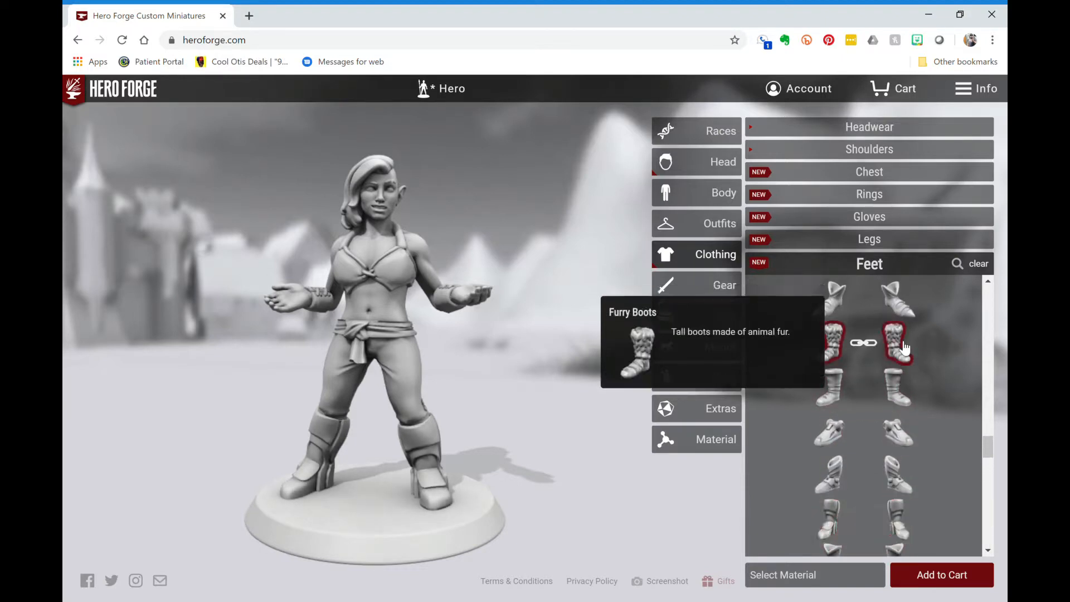
click(901, 393)
drag(535, 357, 583, 354)
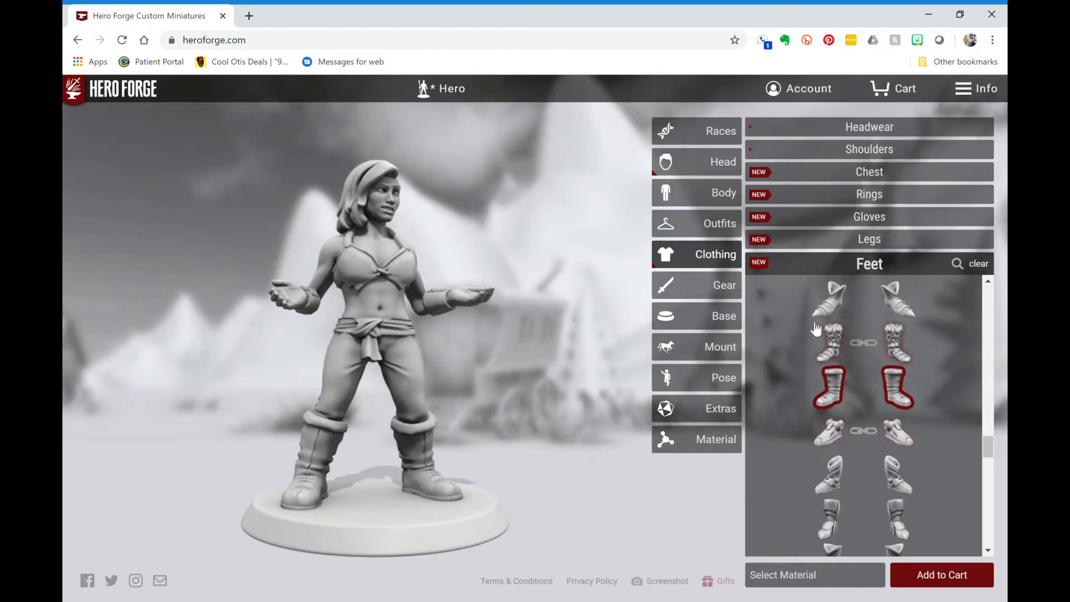
click(868, 264)
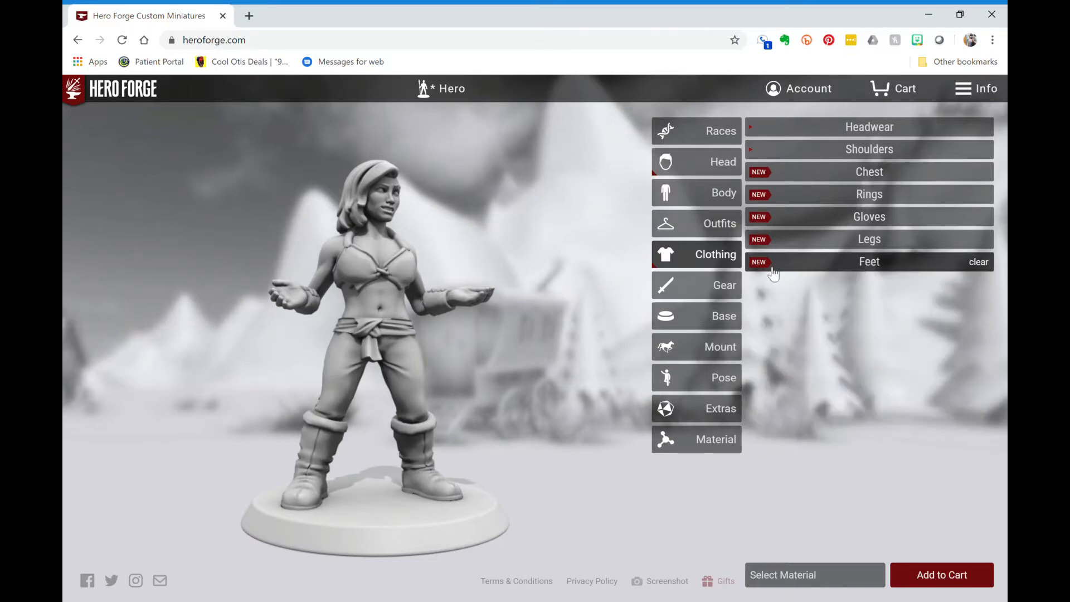
- Under Gear > Hands, filter to Animals and place the Tiny Dragon Familiar in her hand
click(704, 285)
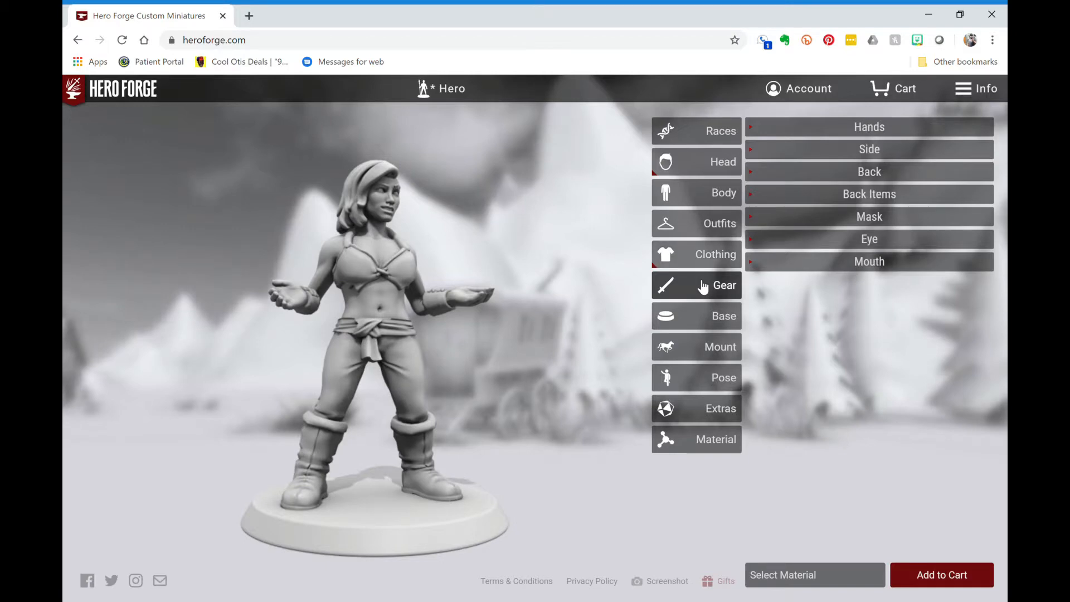
click(819, 131)
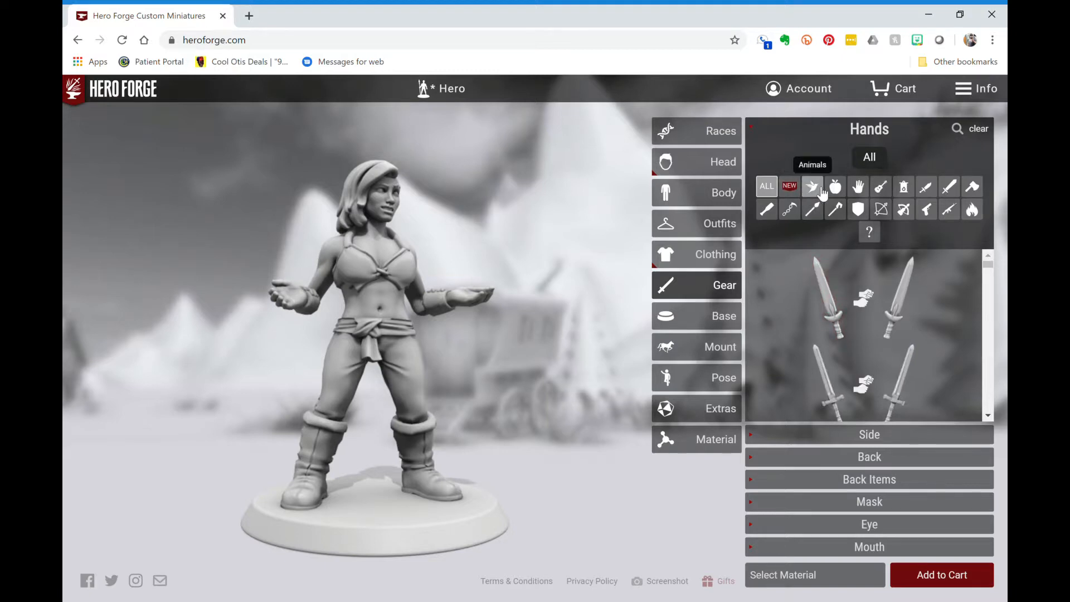
click(821, 193)
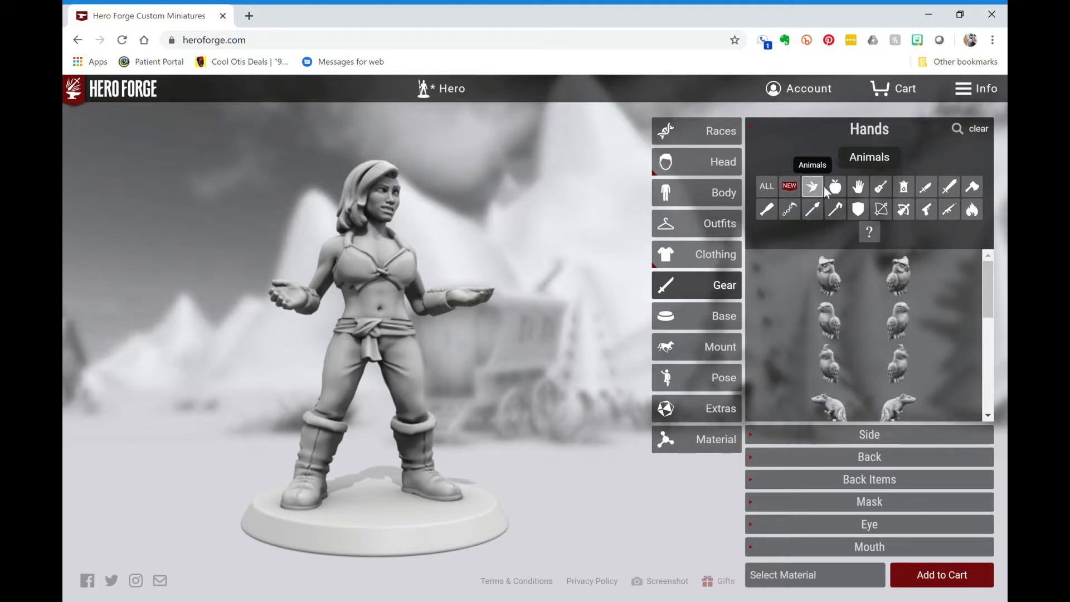
scroll(917, 346, down, 2)
scroll(916, 346, down, 1)
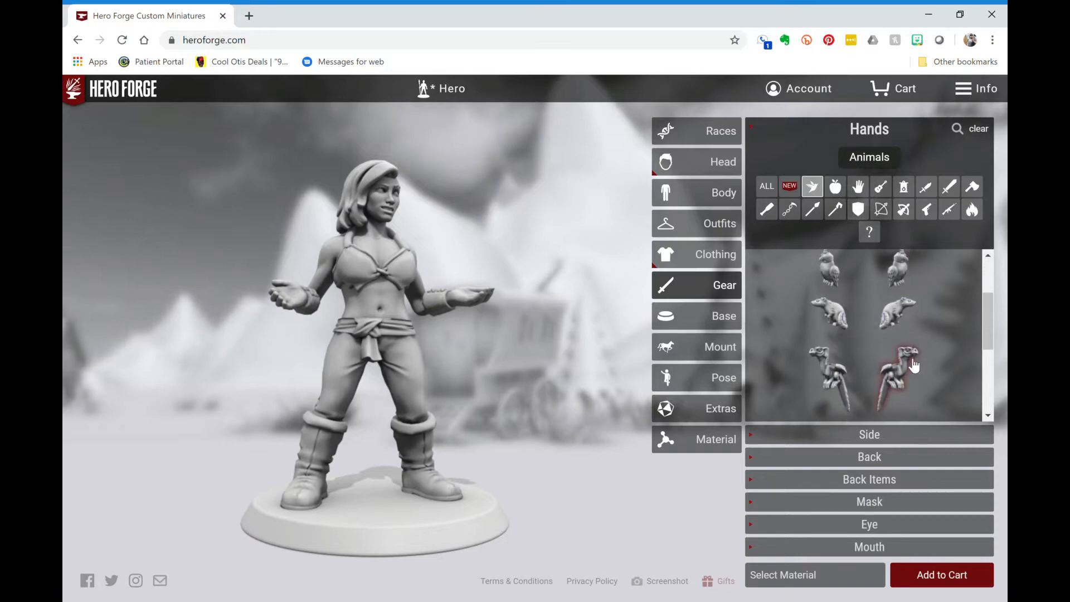
click(915, 365)
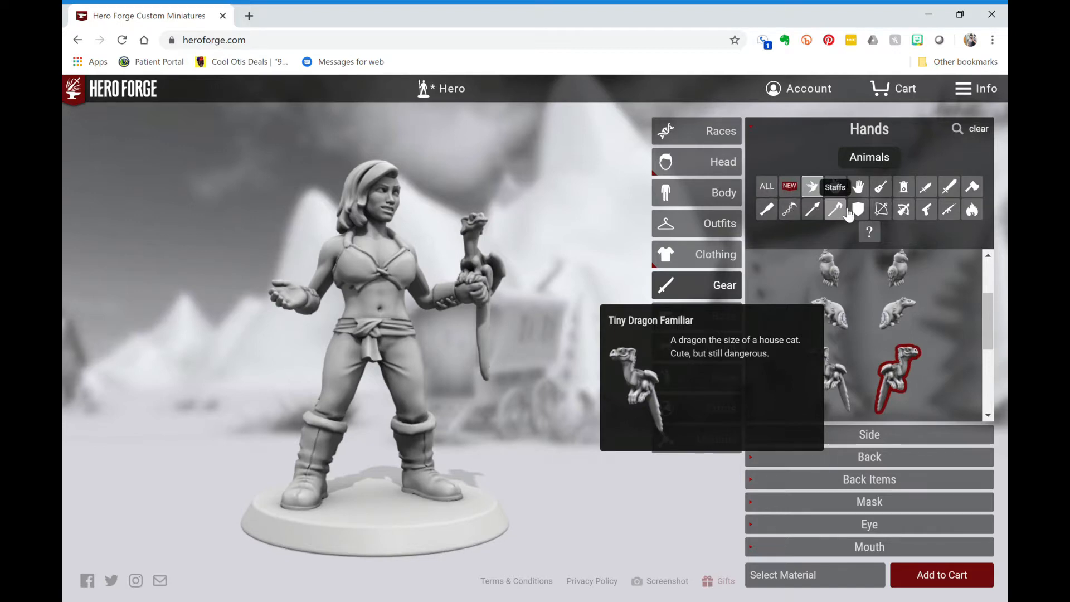
- Filter hand items to staffs and try the Wizard's Staff, a Wooden Staff and the Metal Rod
click(846, 211)
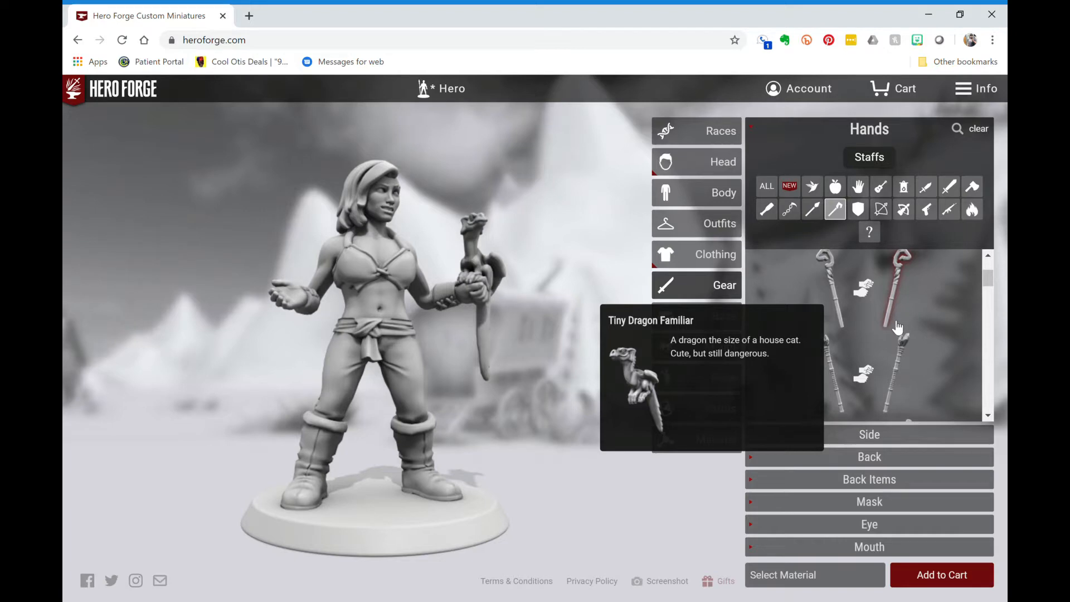
scroll(897, 328, down, 2)
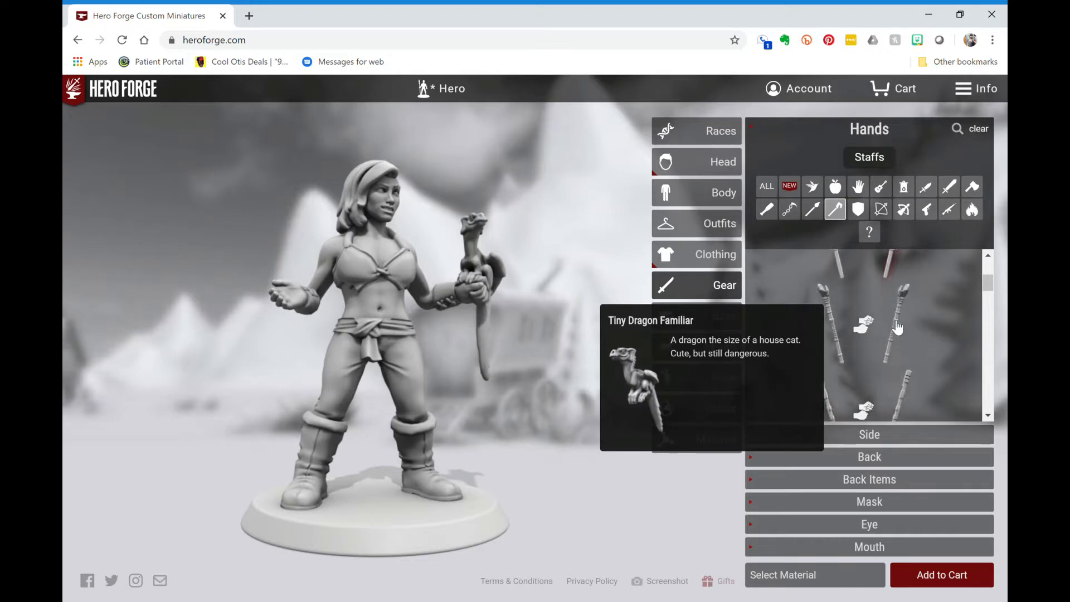
click(843, 329)
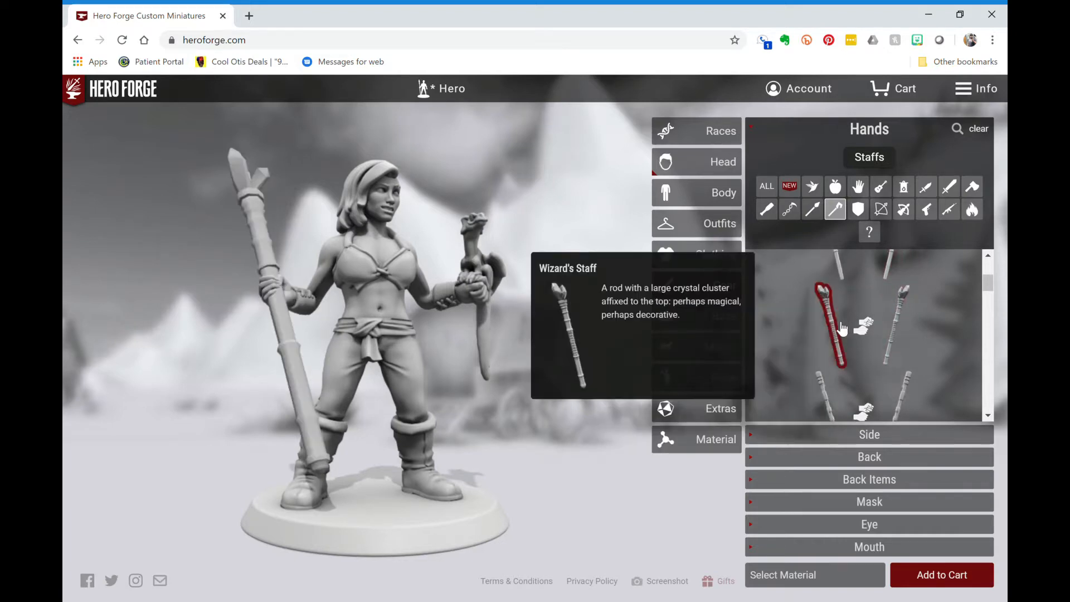
click(841, 271)
scroll(829, 334, down, 2)
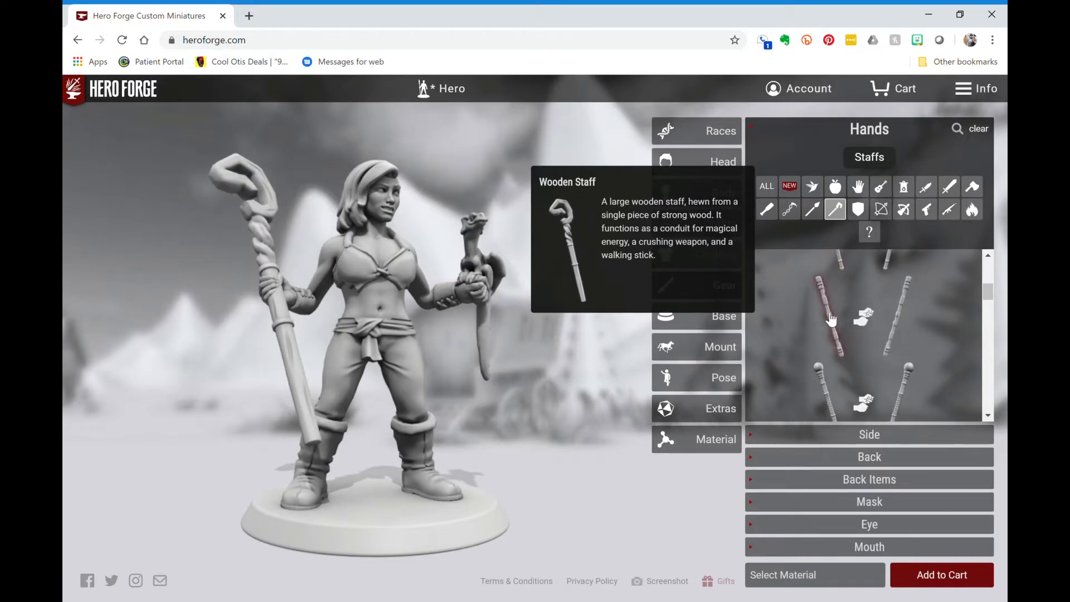
click(831, 319)
- Try the plain Bo Staff, then settle on the gnarled Wooden Staff
scroll(830, 319, down, 2)
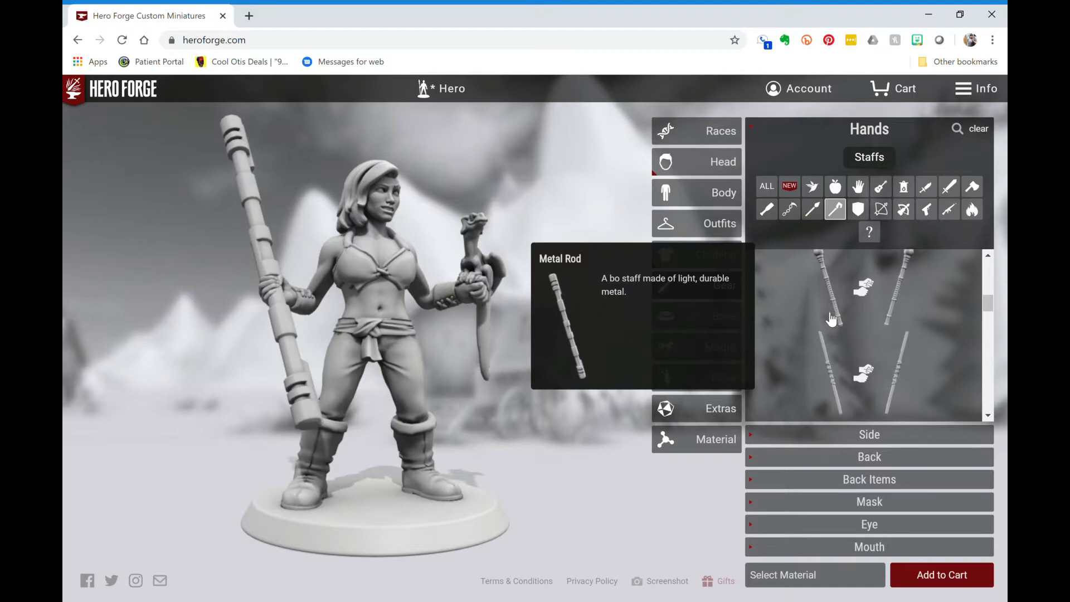
click(834, 360)
scroll(835, 360, down, 1)
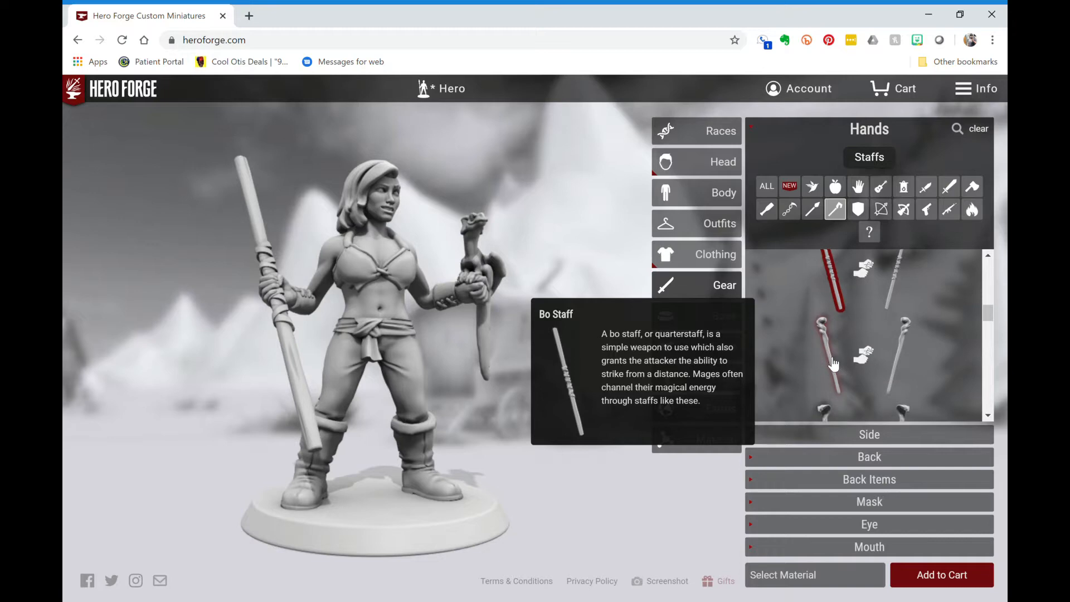
click(835, 363)
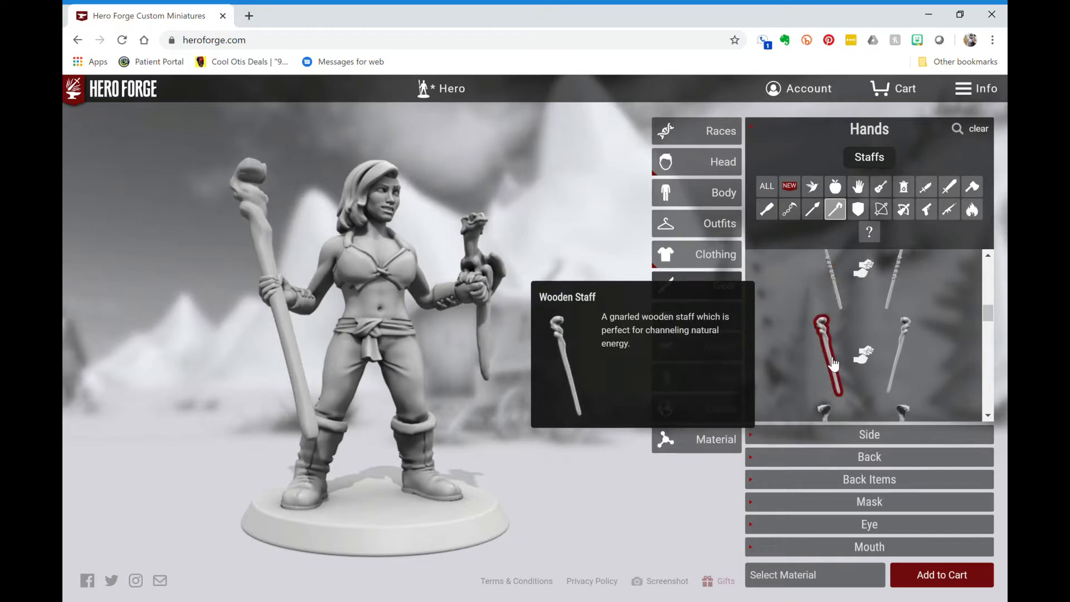
scroll(834, 362, down, 1)
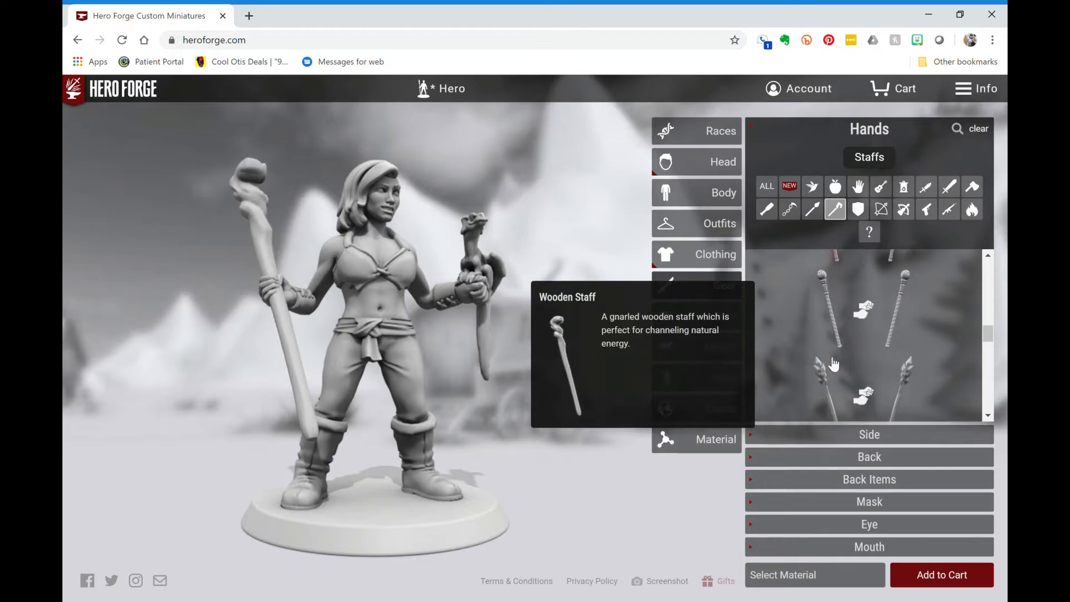
scroll(834, 363, down, 2)
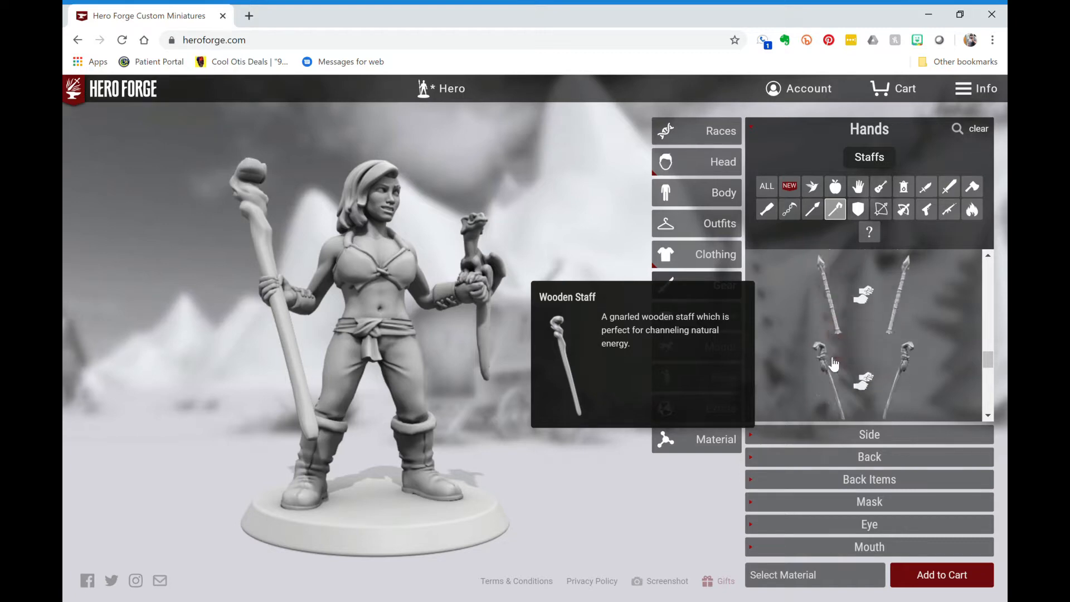
scroll(834, 363, down, 2)
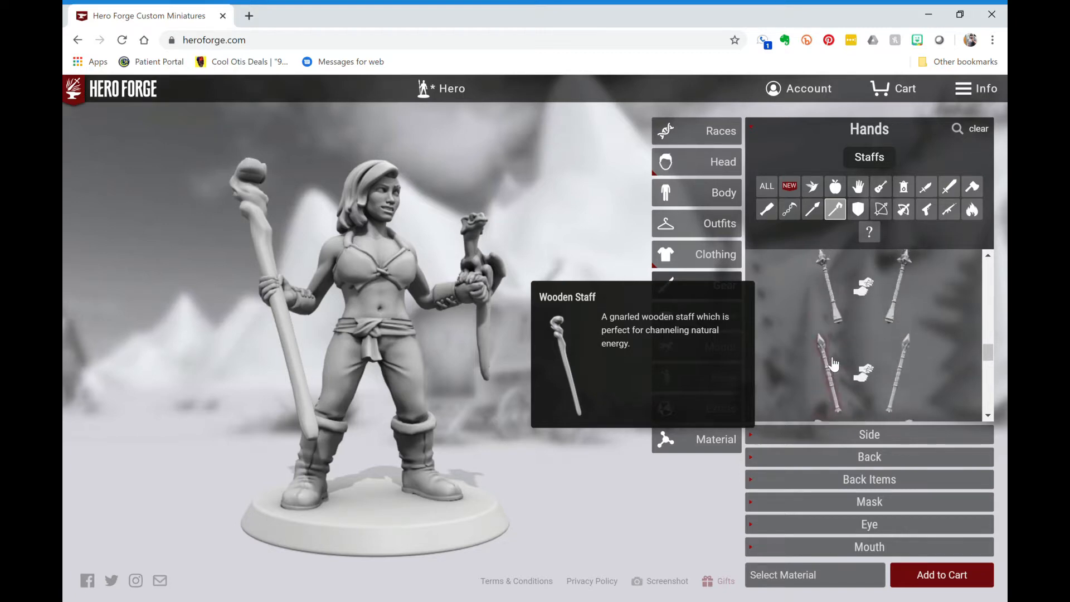
scroll(834, 363, down, 3)
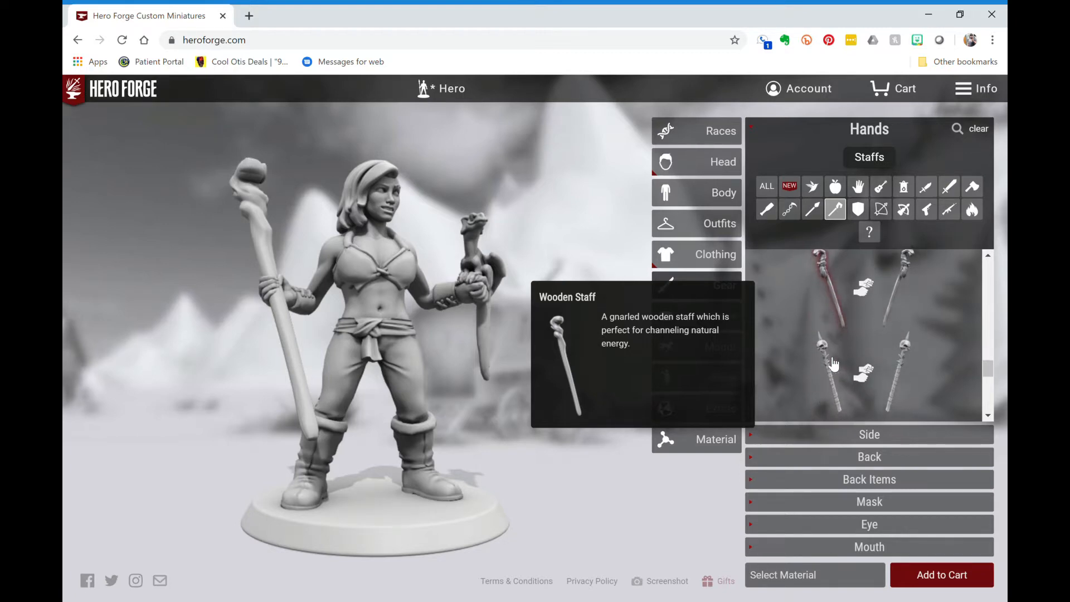
scroll(835, 363, down, 2)
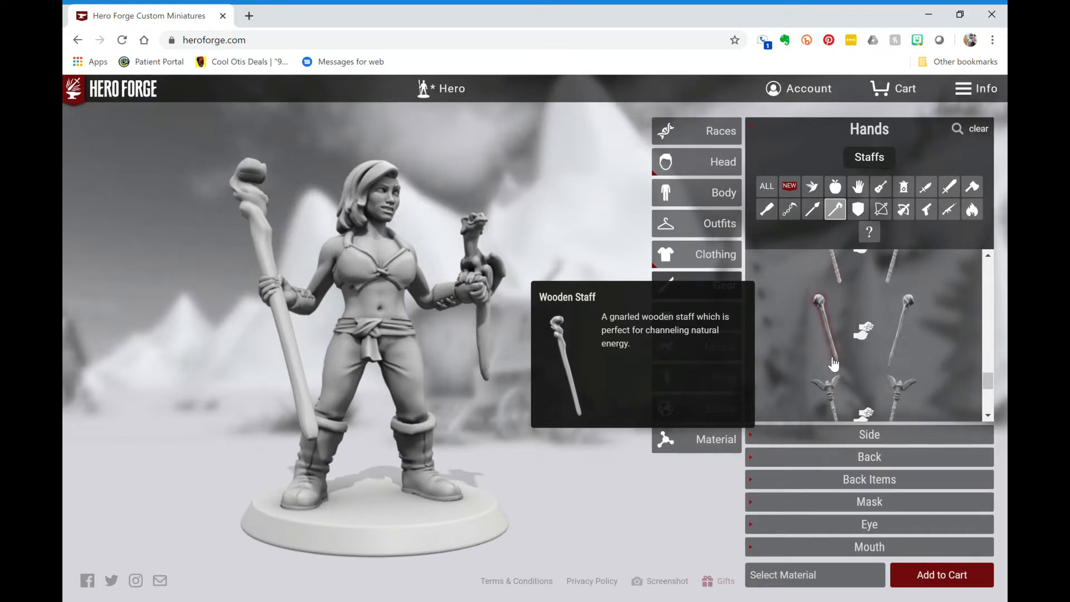
- Add a Mechanic's Pouch to the belt and a sheathed Dagger at the hip, after trying a kukri
click(855, 435)
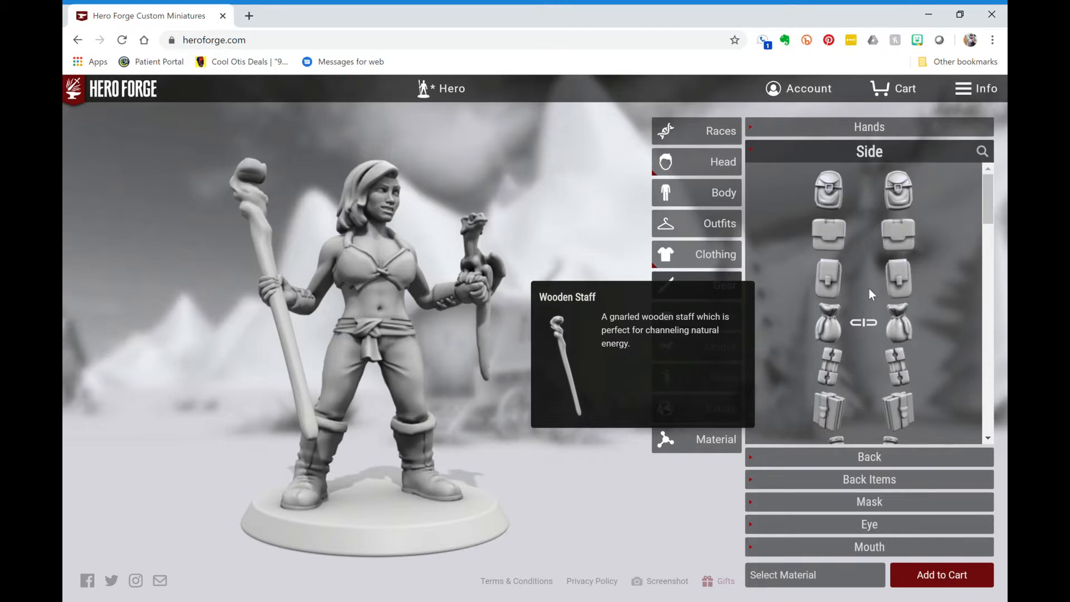
click(837, 246)
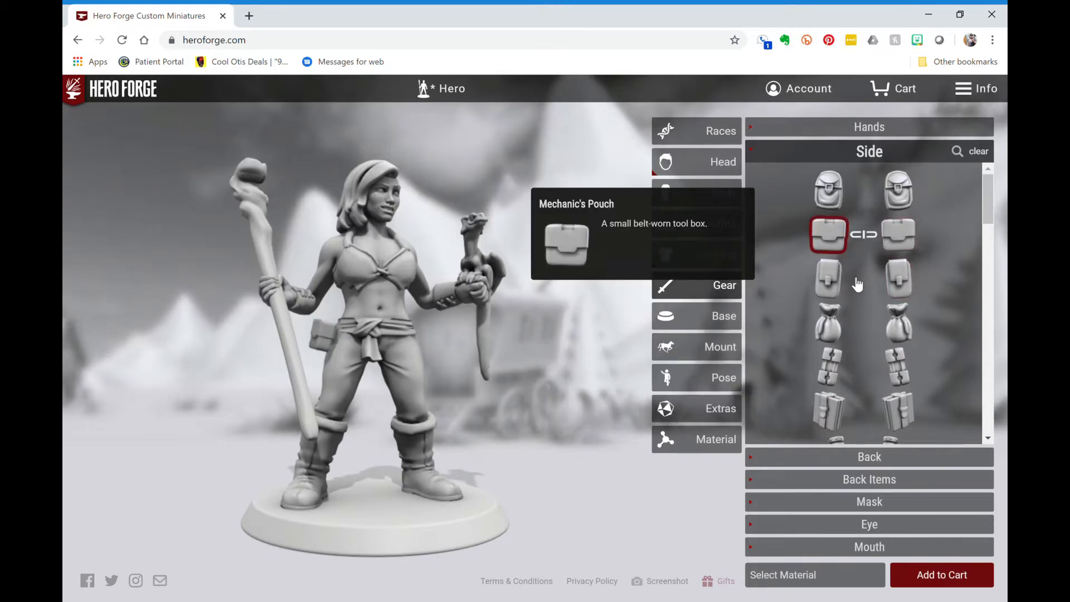
scroll(857, 317, down, 5)
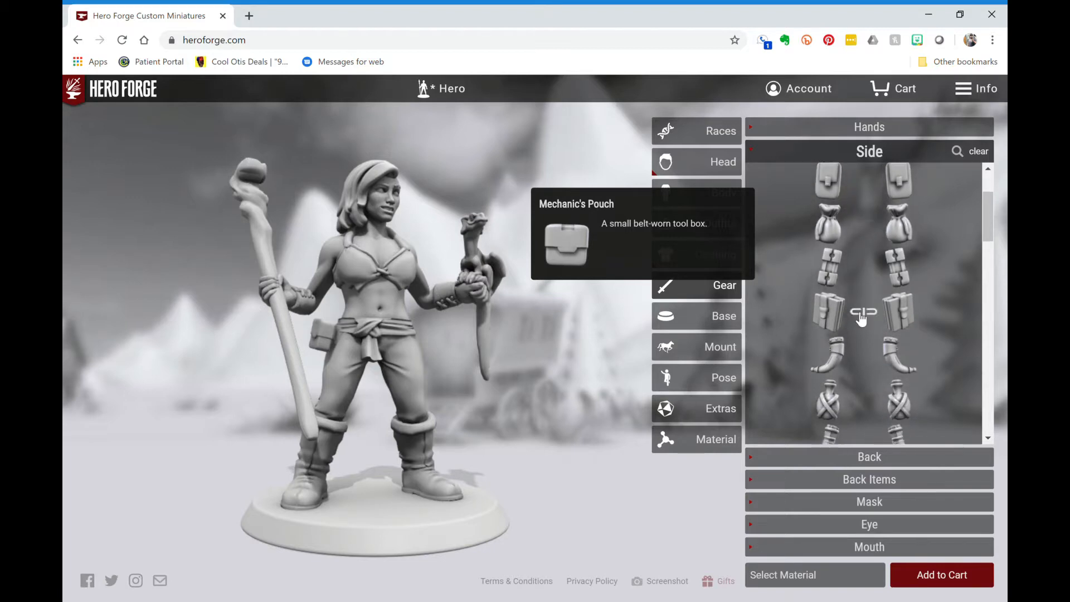
scroll(855, 312, down, 3)
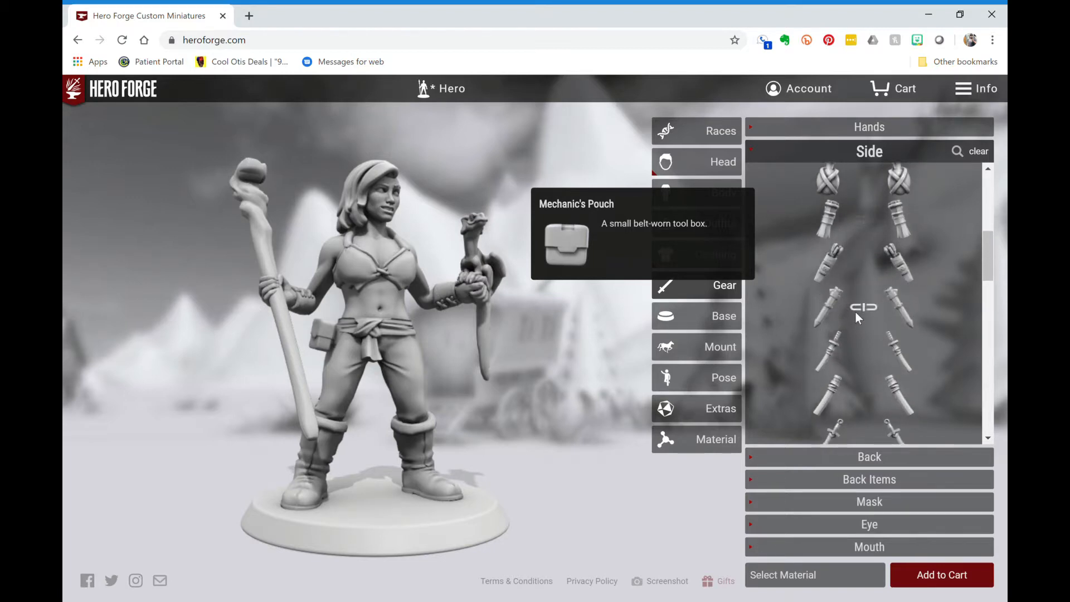
scroll(944, 360, down, 2)
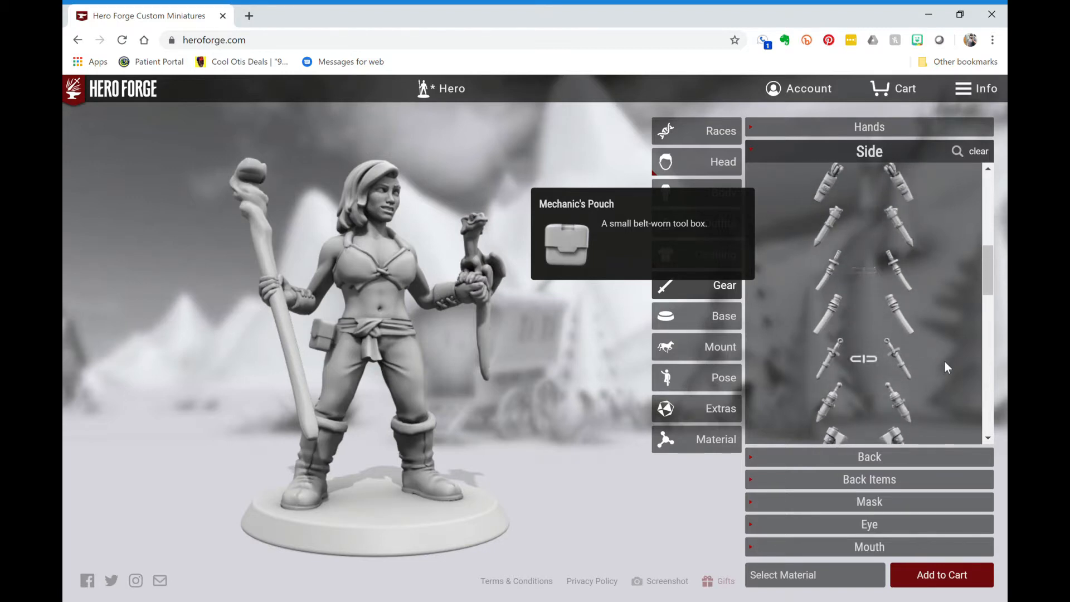
scroll(928, 306, down, 2)
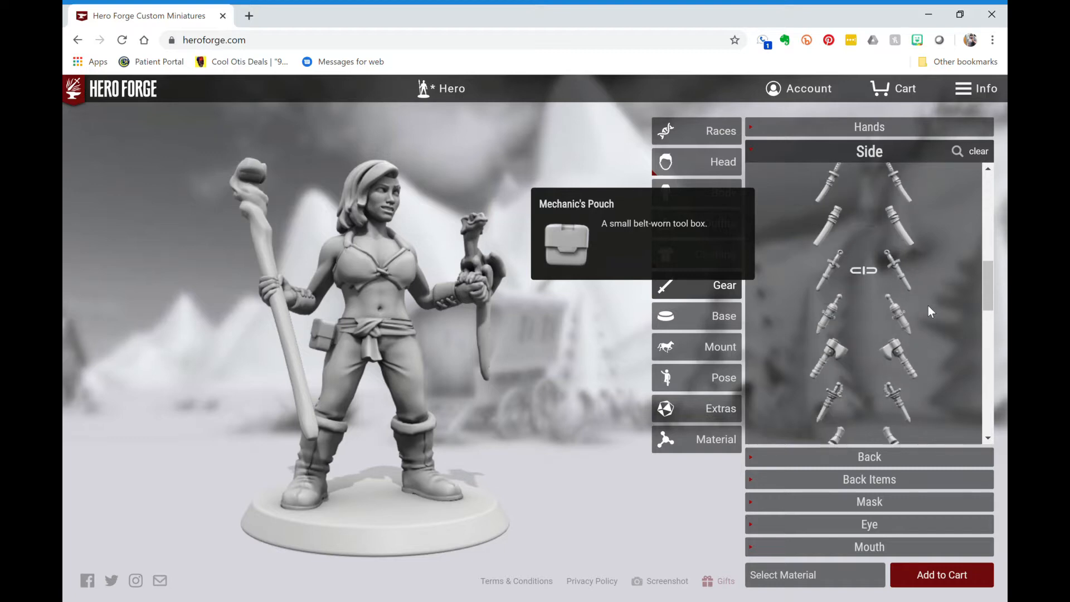
scroll(928, 305, down, 3)
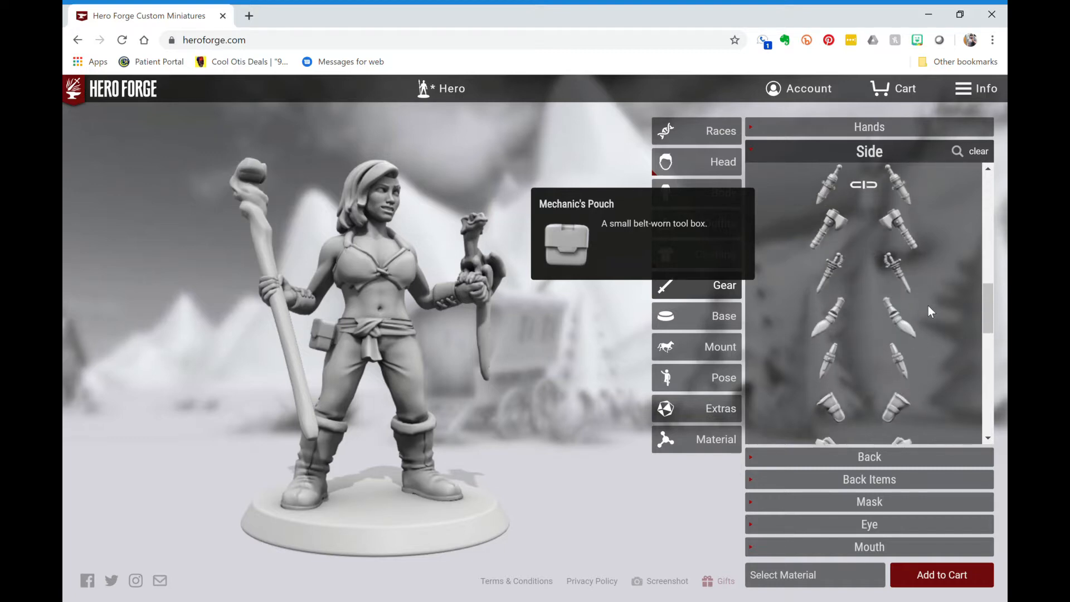
click(901, 348)
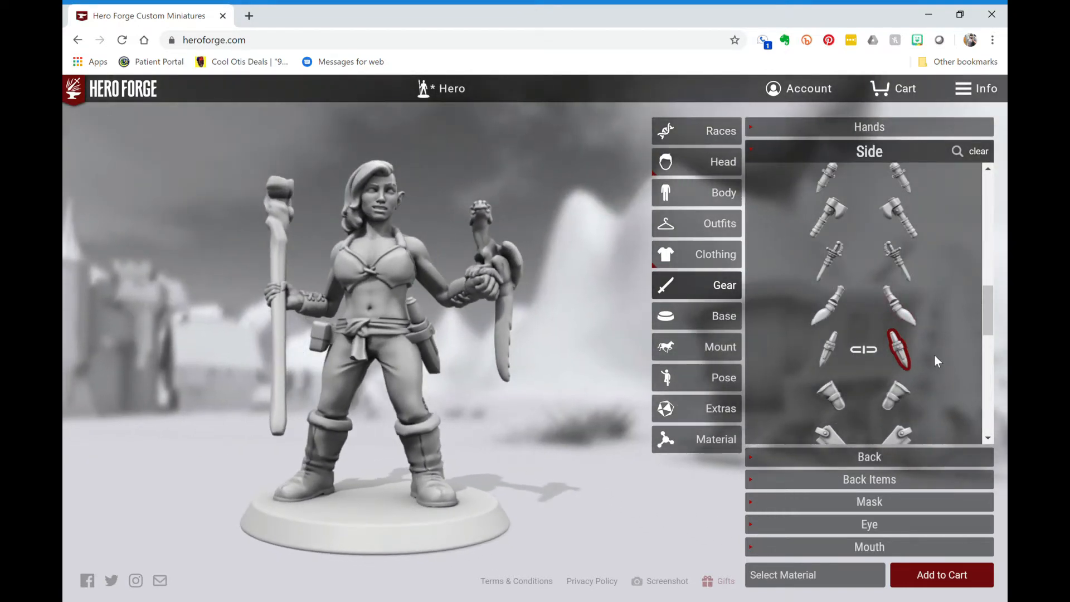
scroll(934, 358, down, 2)
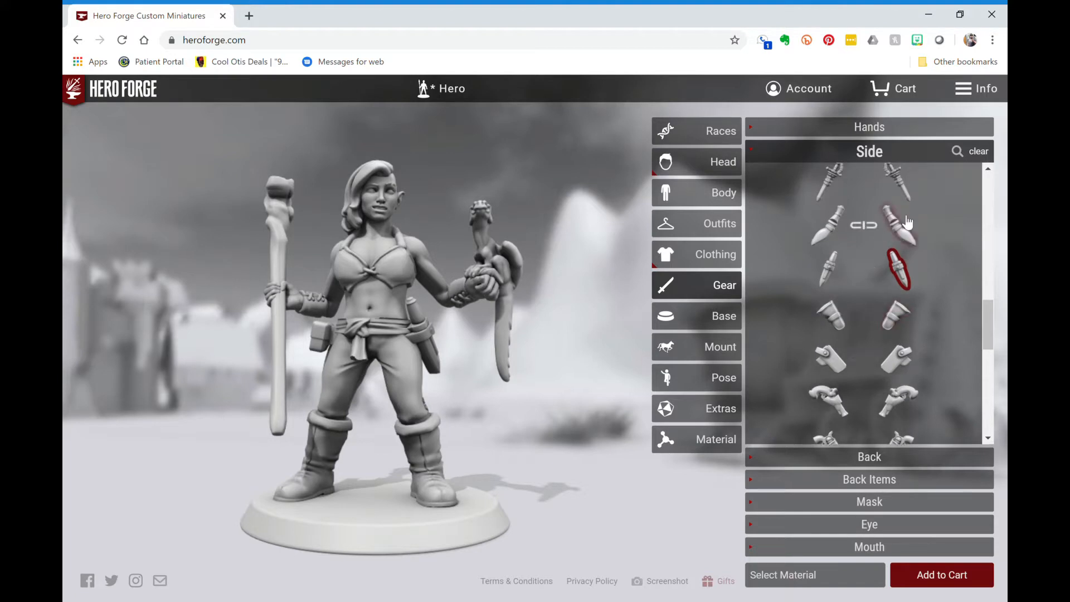
click(908, 222)
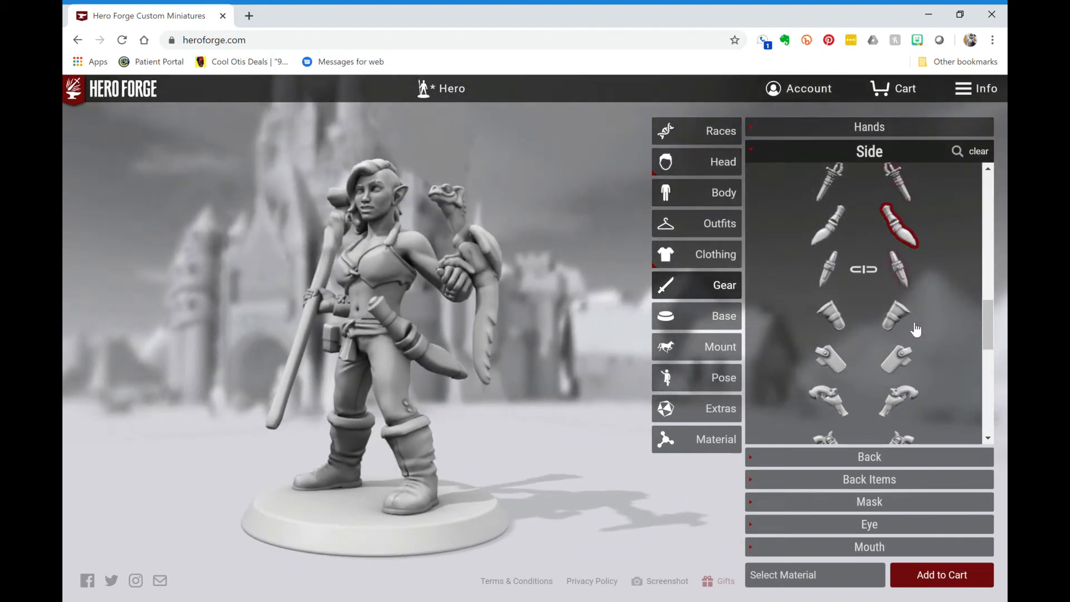
click(903, 274)
scroll(903, 278, down, 2)
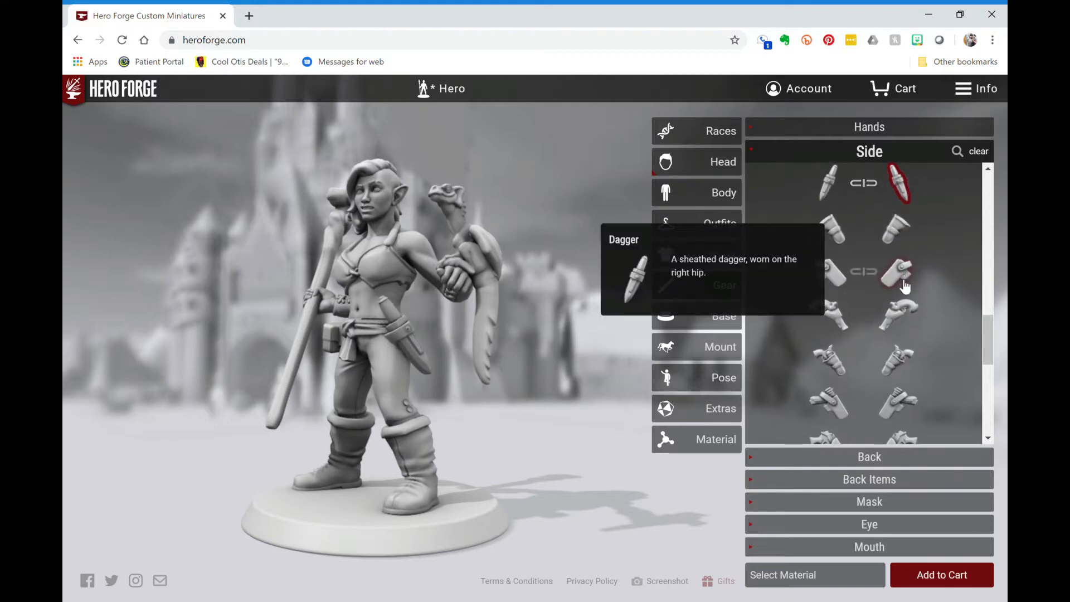
- Try the Animal Skin Cloak on her back, then settle on the Short Ragged Cape
click(877, 457)
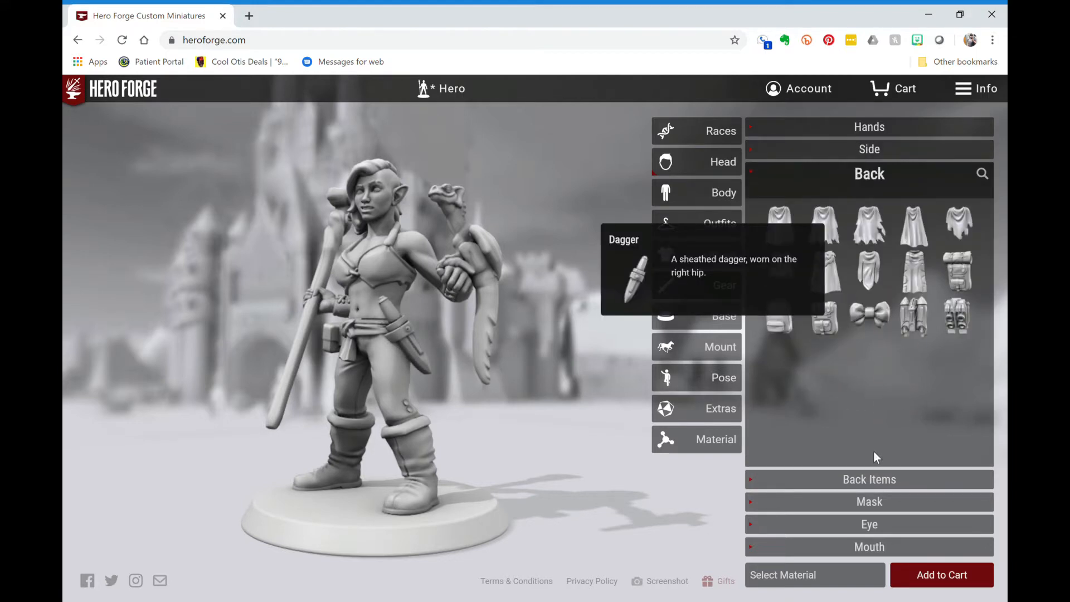
click(878, 236)
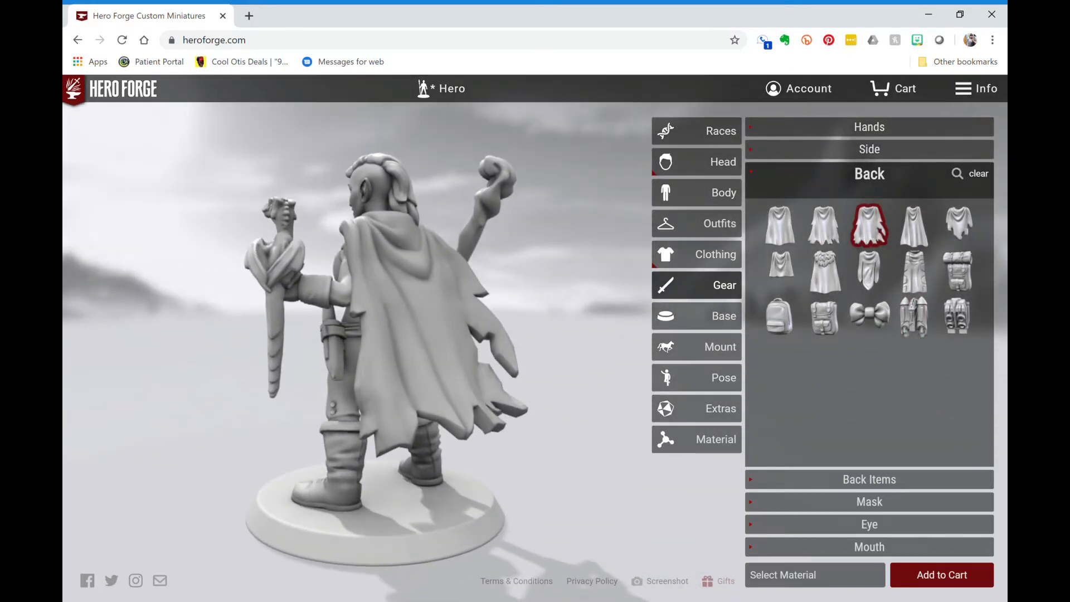
click(897, 185)
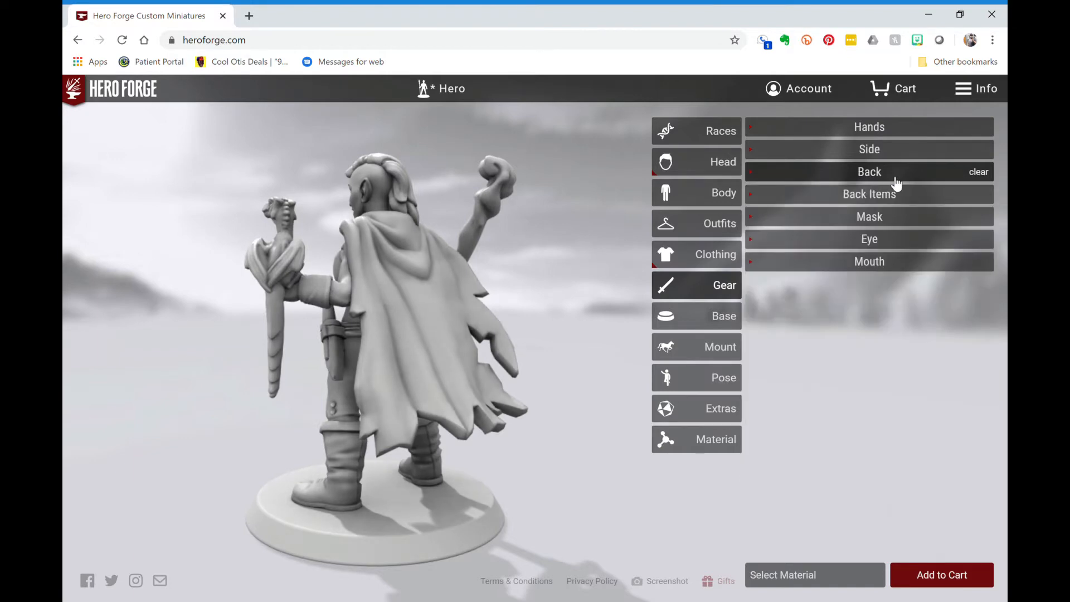
click(897, 183)
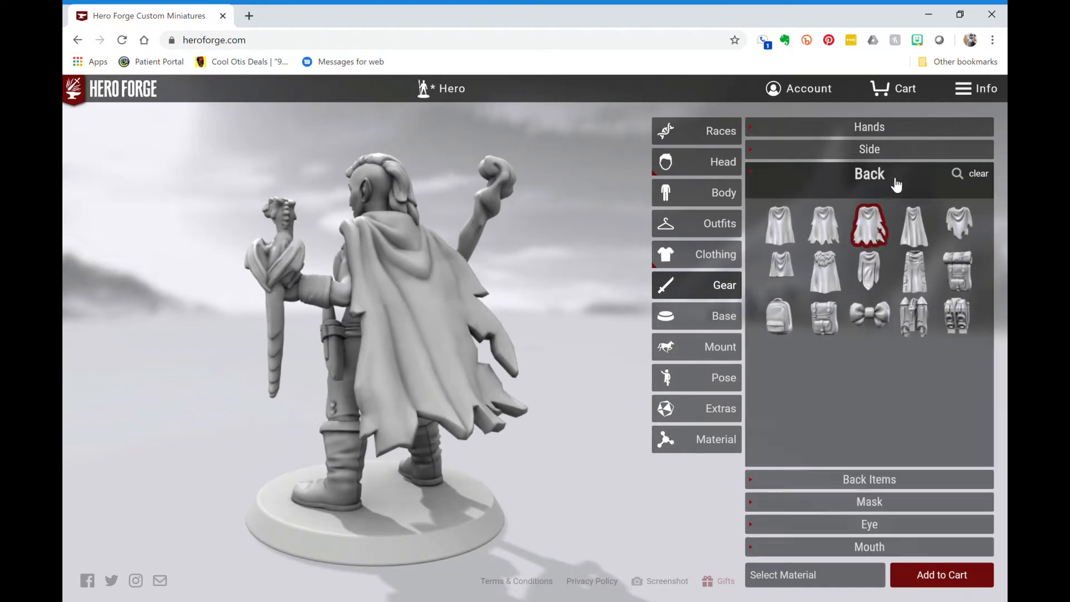
click(956, 225)
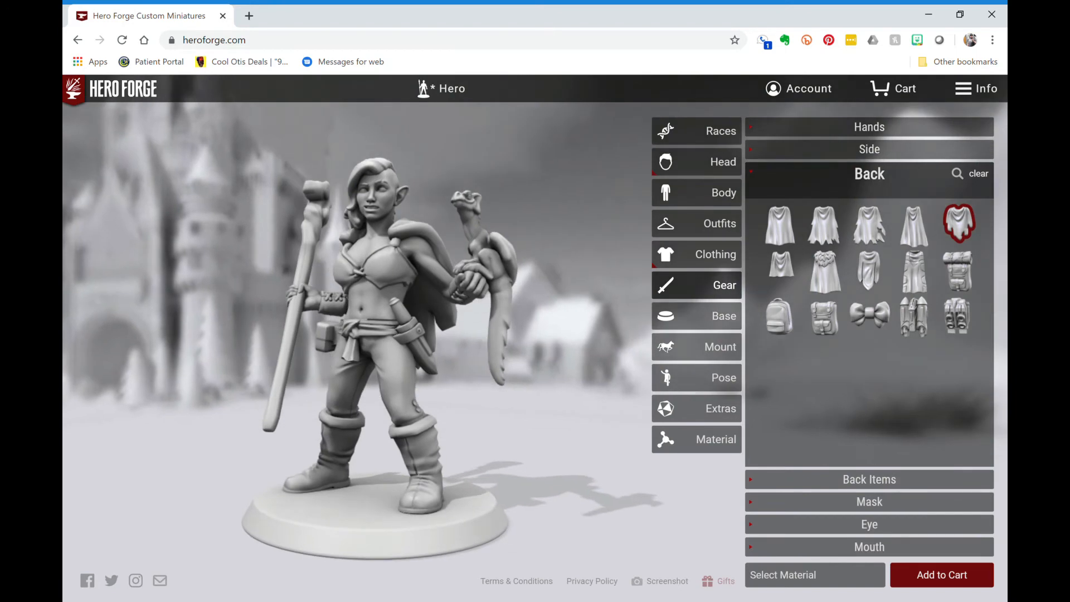
click(960, 223)
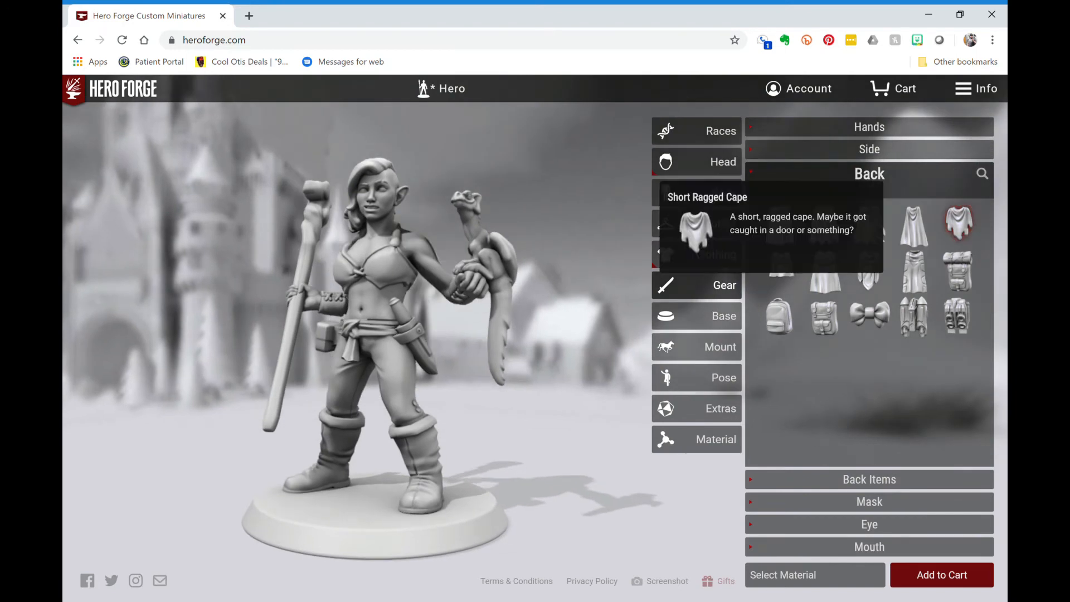
click(961, 226)
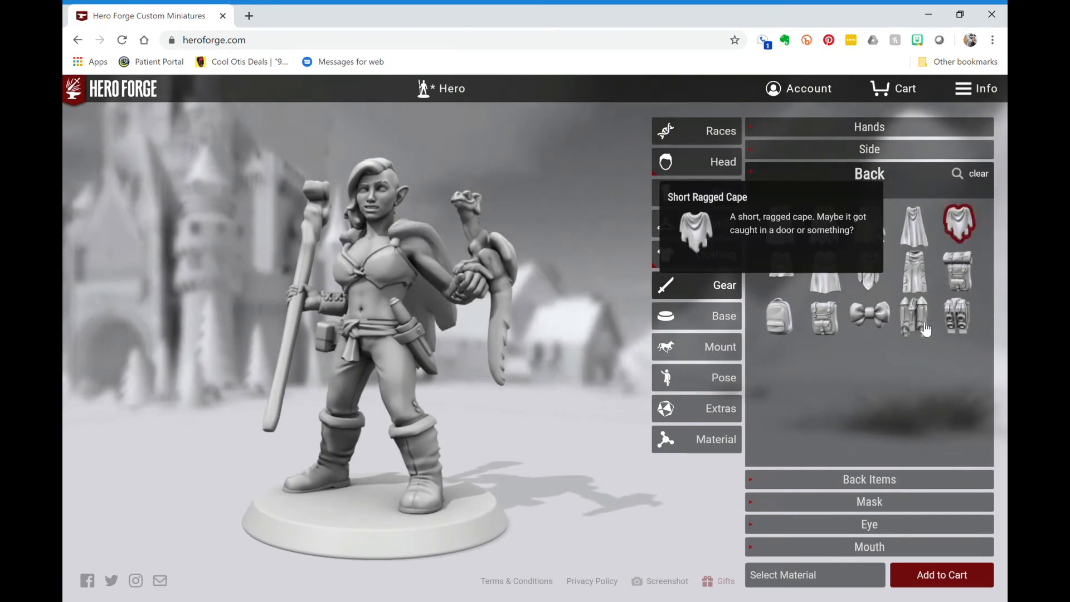
- Browse back-carried shields, long guns, pistols and crossbows without choosing any, then bring up the mask choices
click(880, 486)
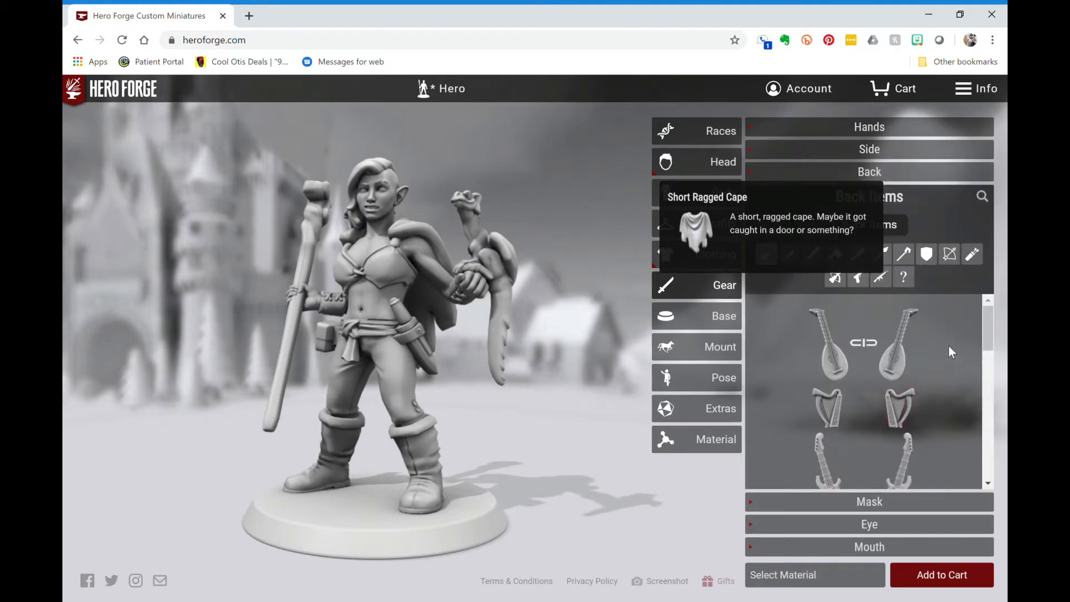
click(929, 262)
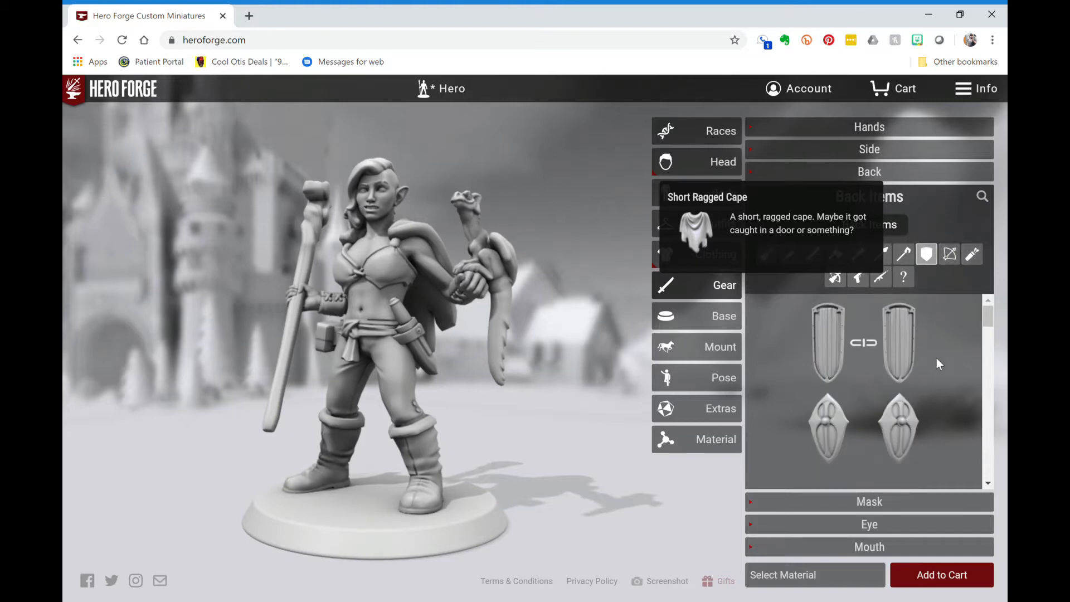
scroll(937, 363, down, 1)
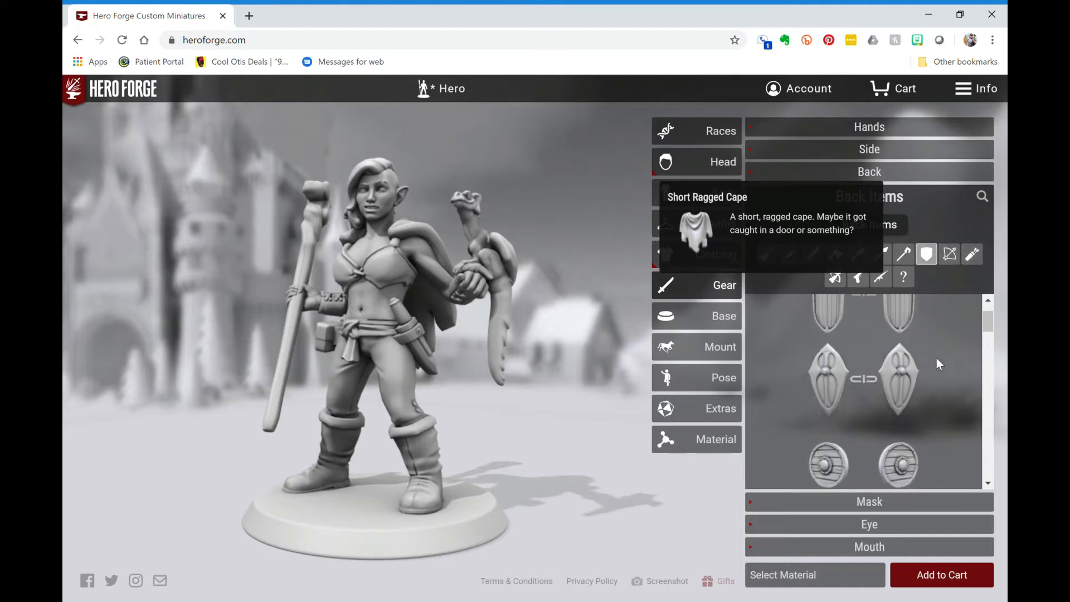
click(881, 279)
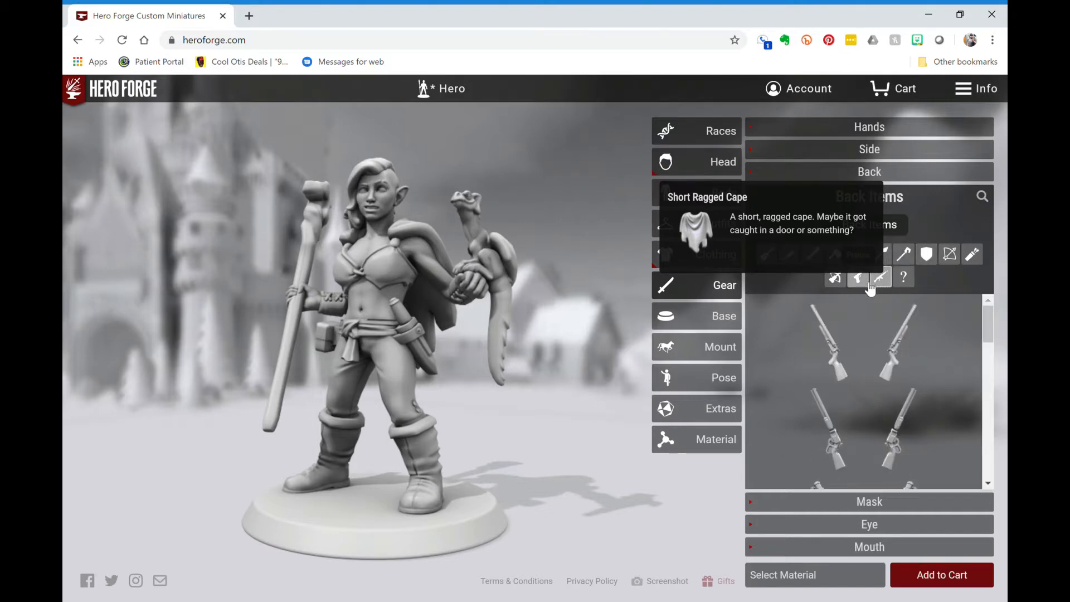
click(858, 279)
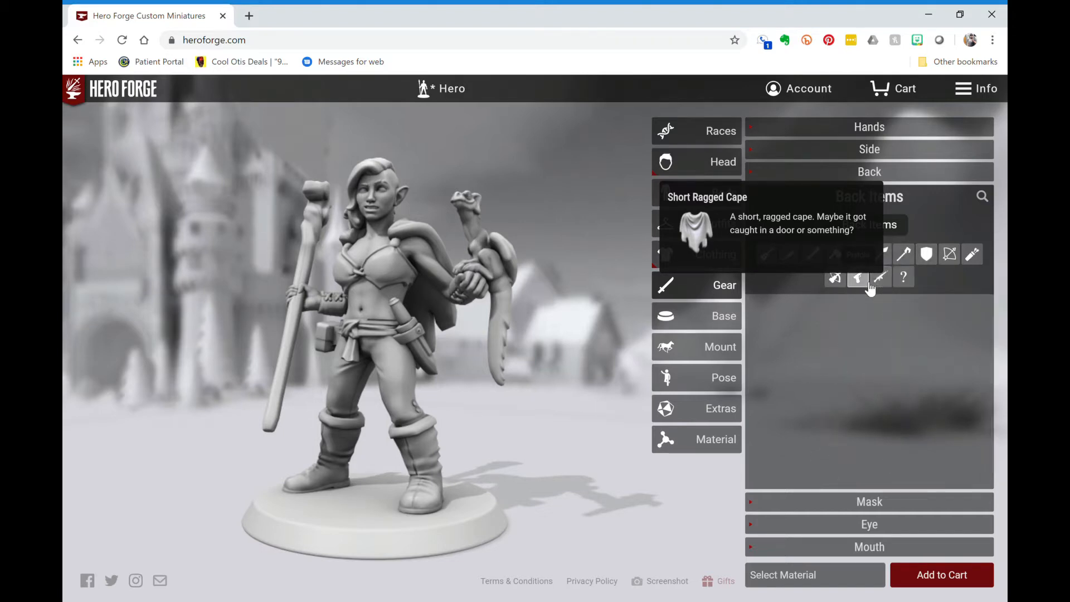
click(836, 280)
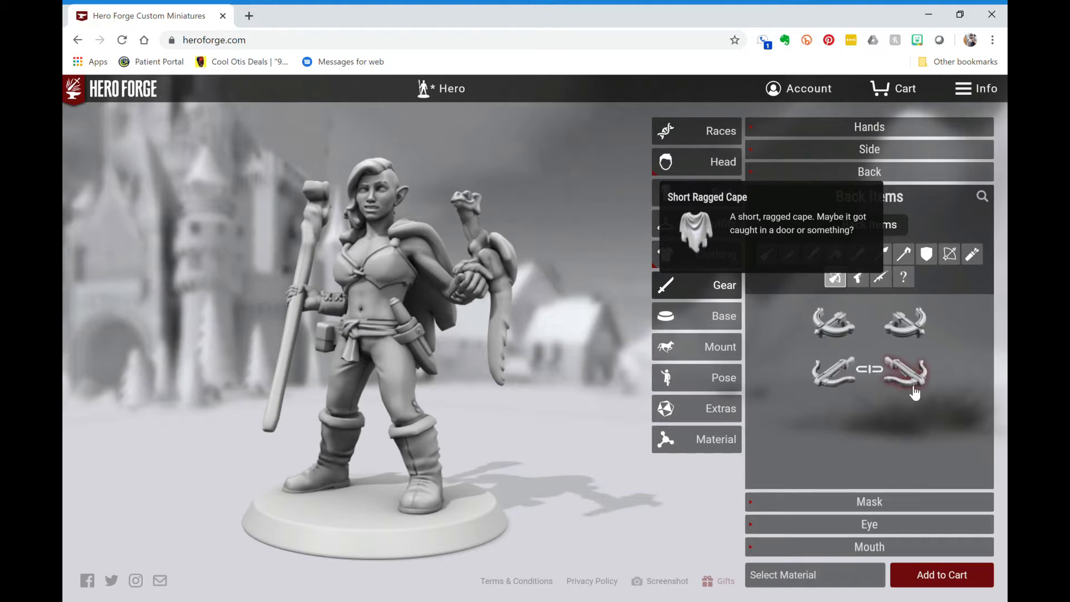
click(880, 502)
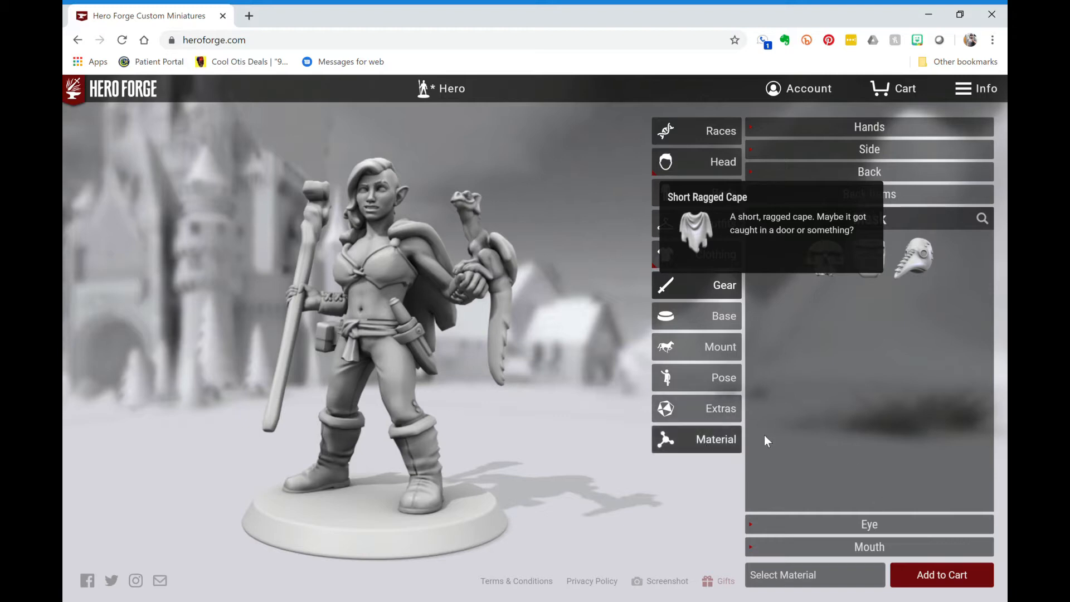
- Try the Plague Doctor Mask, shutter shades, goggles and a blindfold, leaving the eyes bare
click(915, 253)
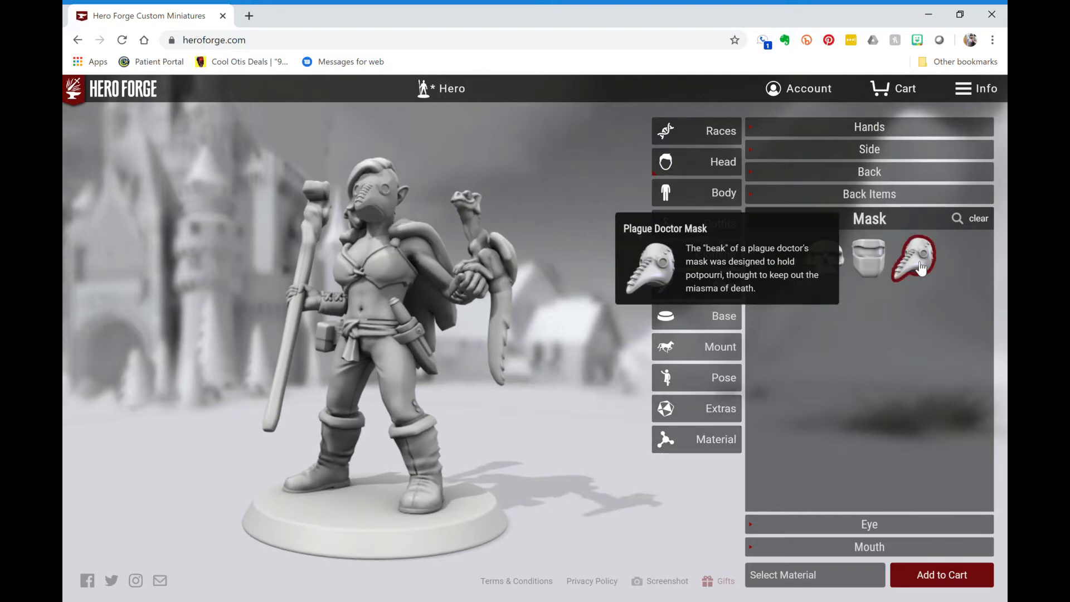
click(915, 253)
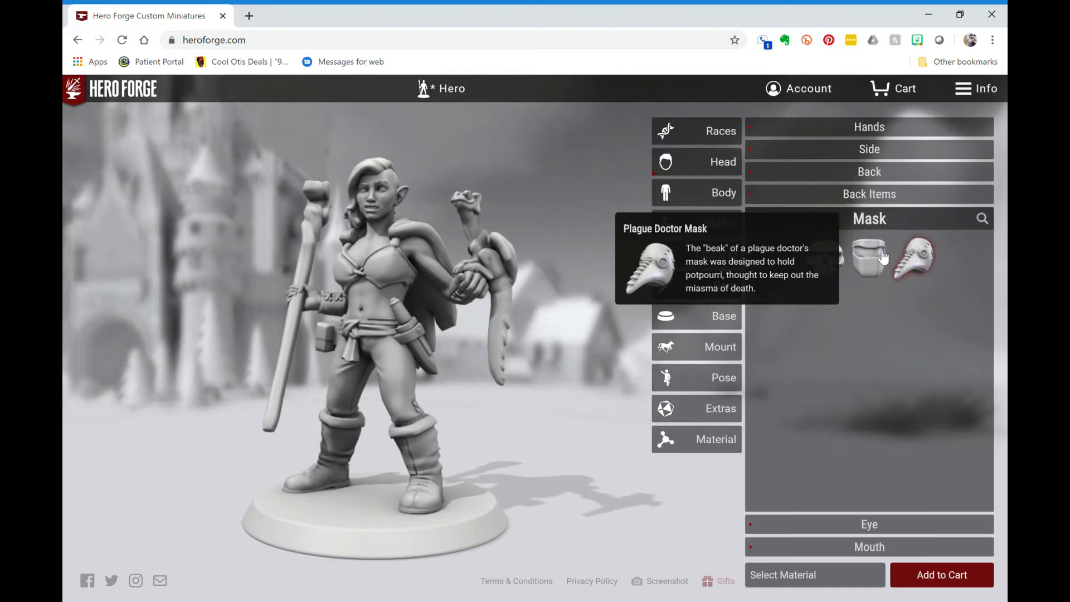
click(810, 223)
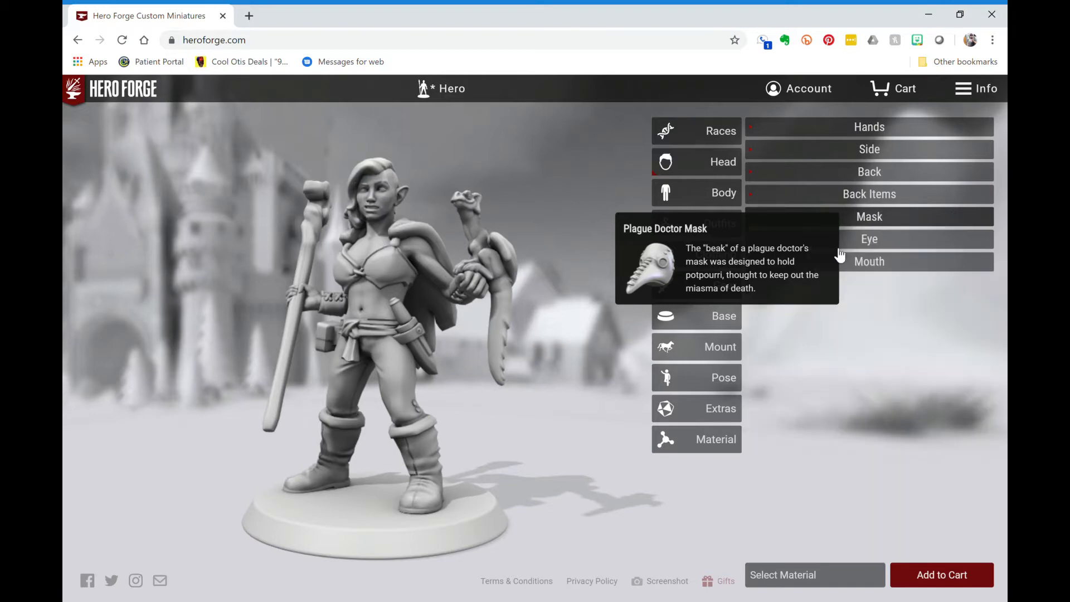
click(884, 240)
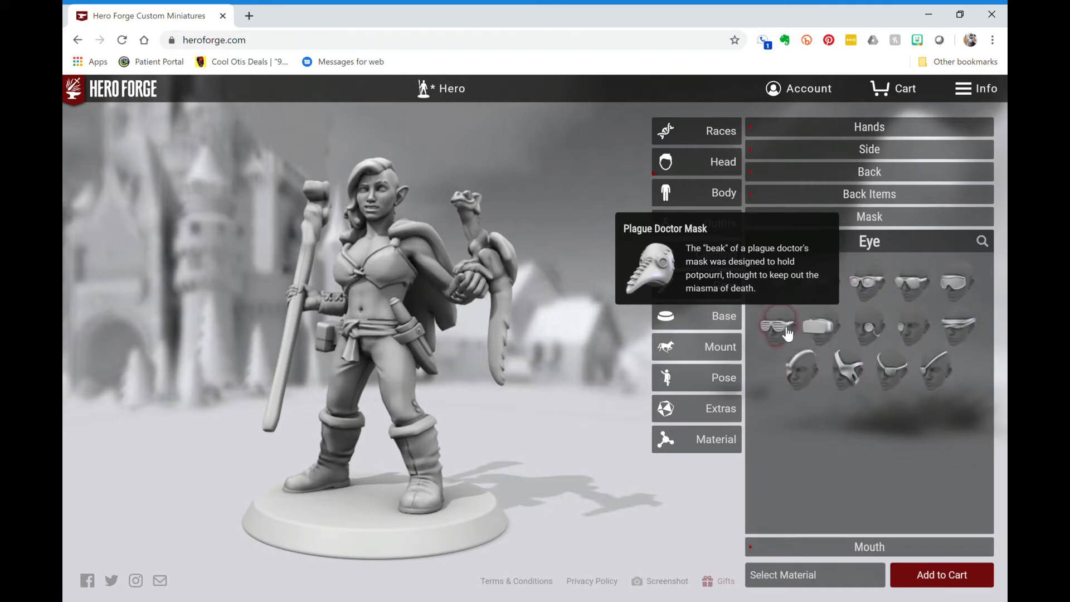
click(786, 333)
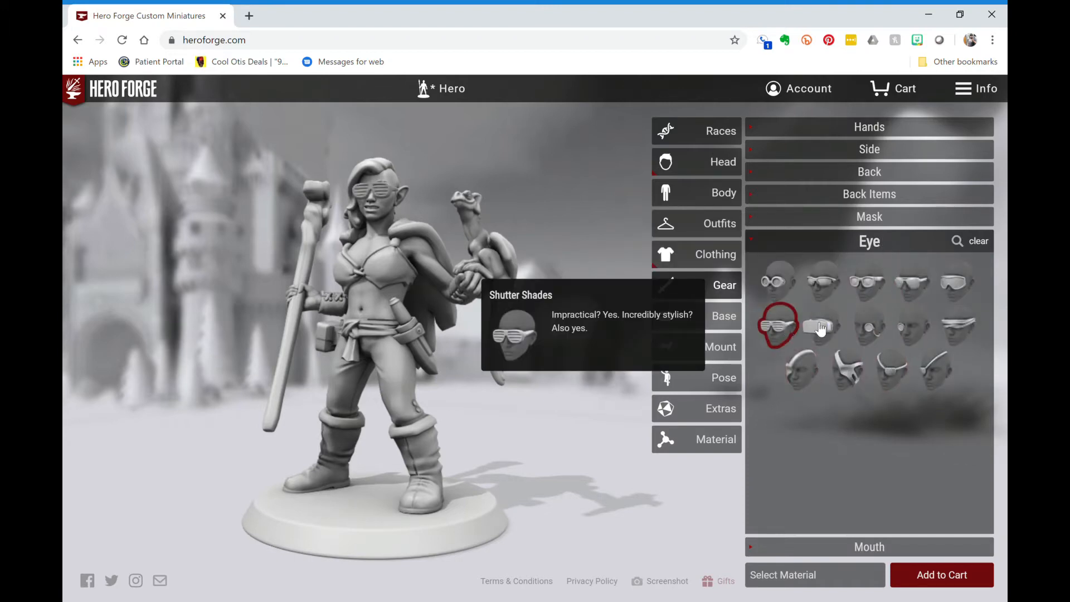
click(789, 287)
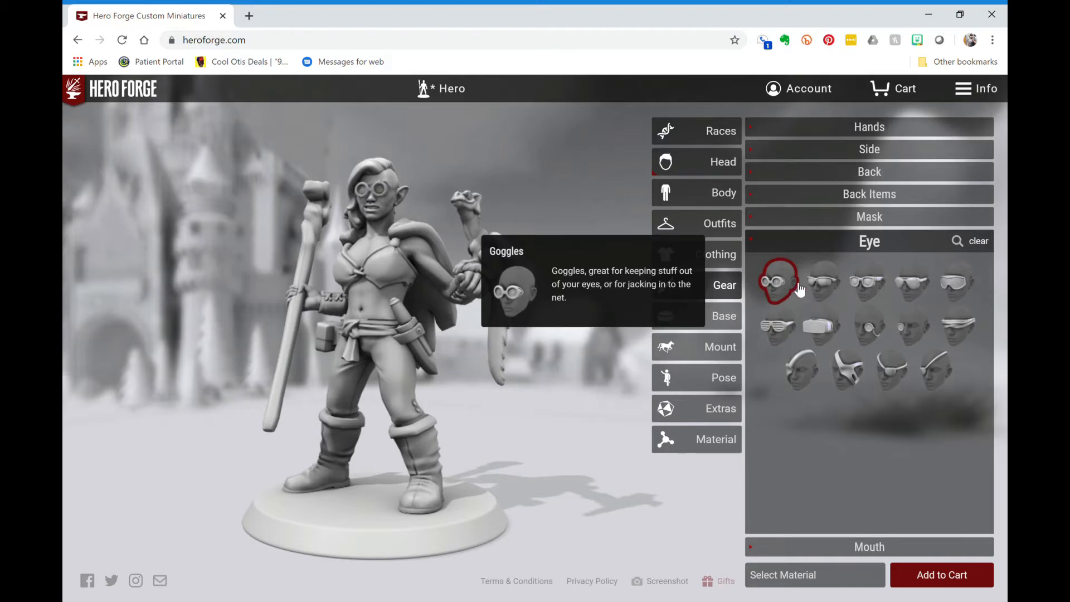
click(966, 340)
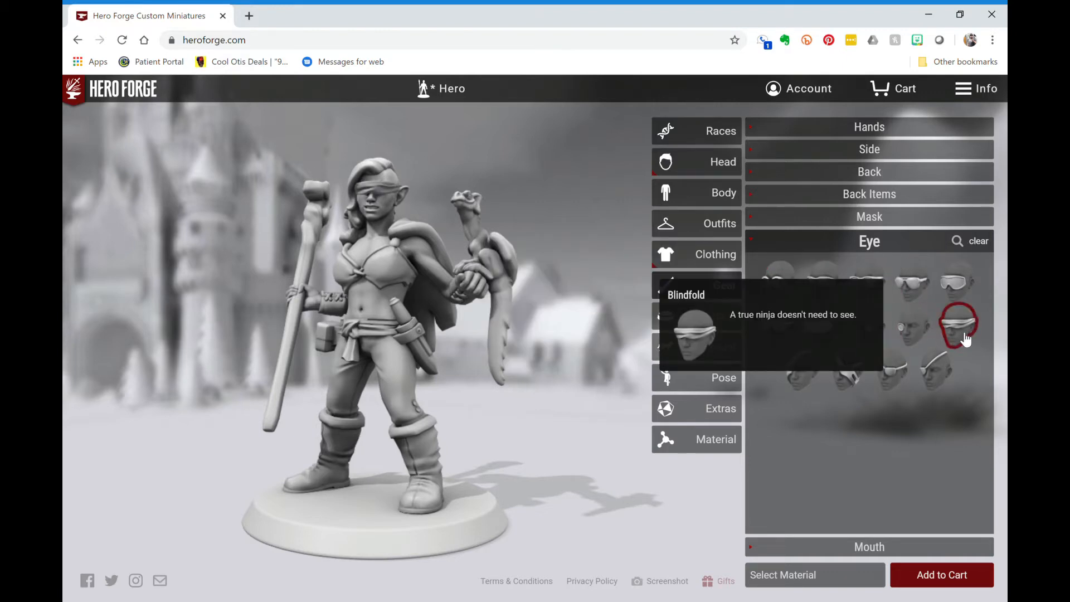
click(966, 340)
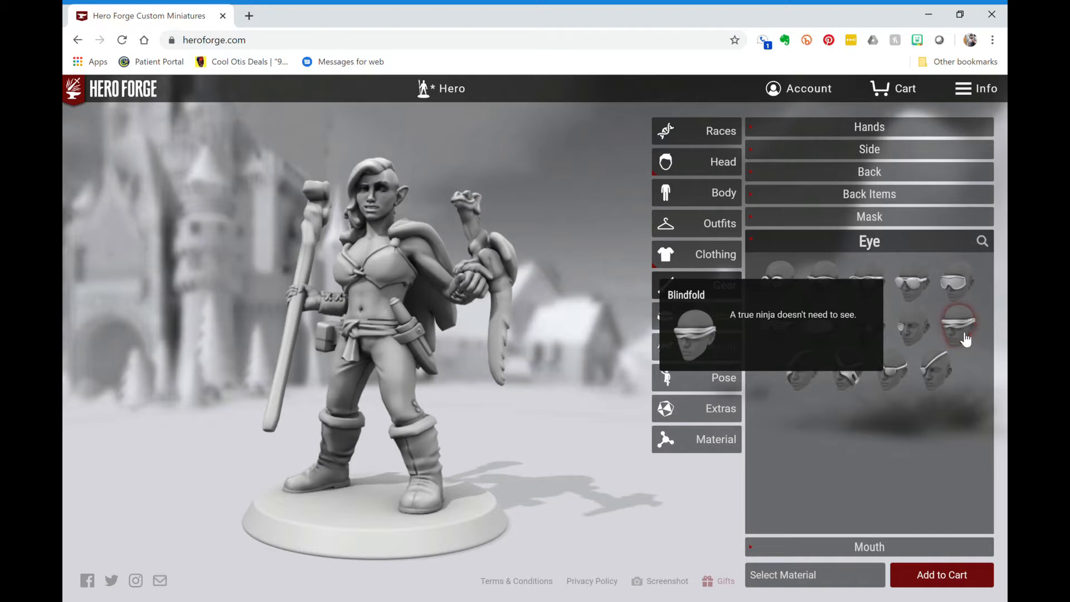
- Try the Samurai Demon Mask and a nosering as mouth pieces, then remove them
click(909, 548)
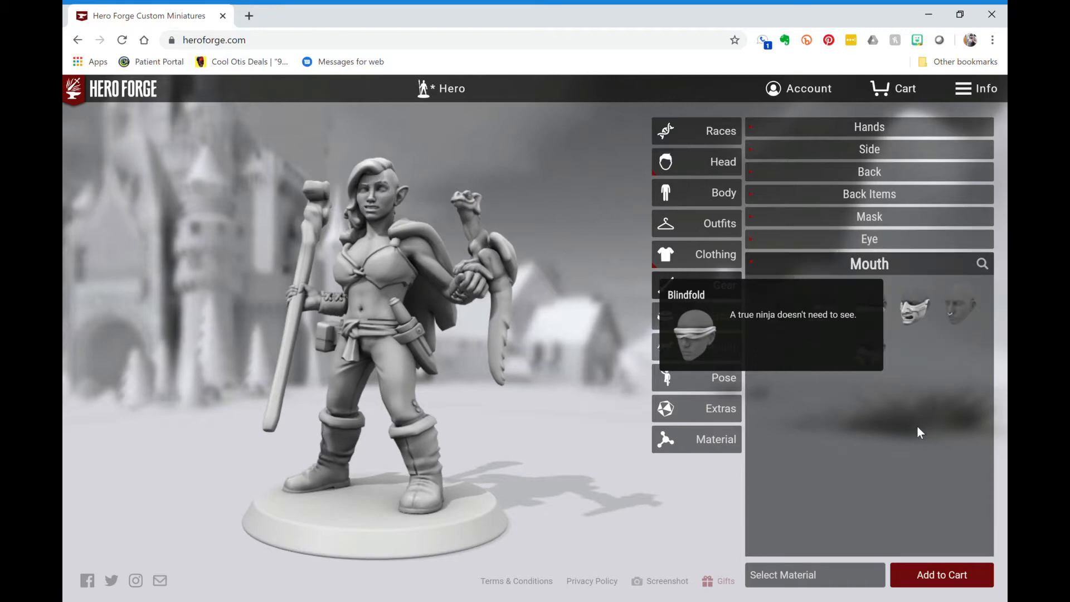
click(921, 324)
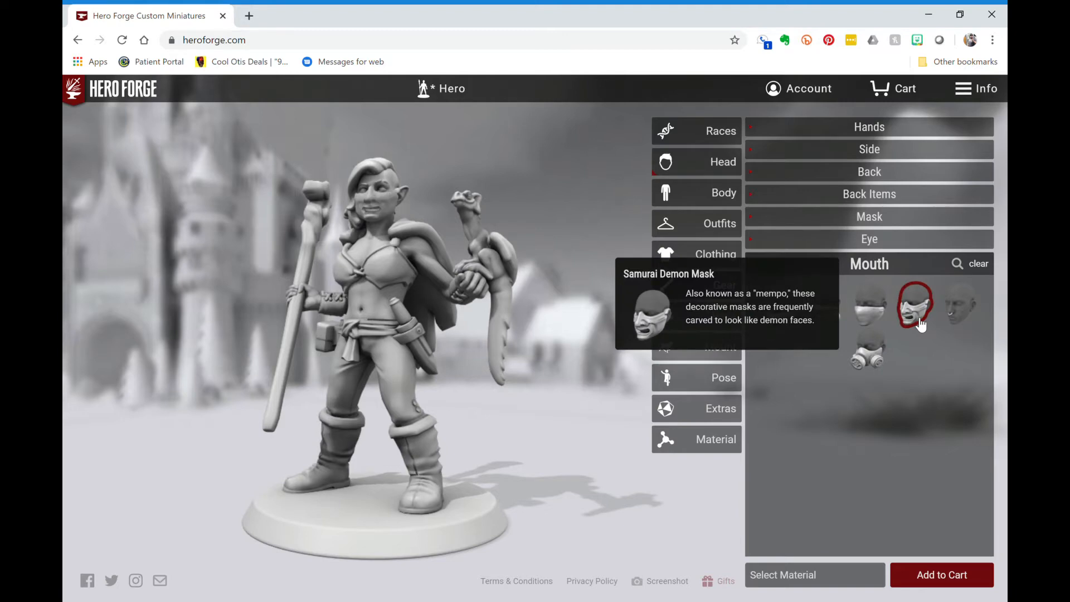
click(970, 325)
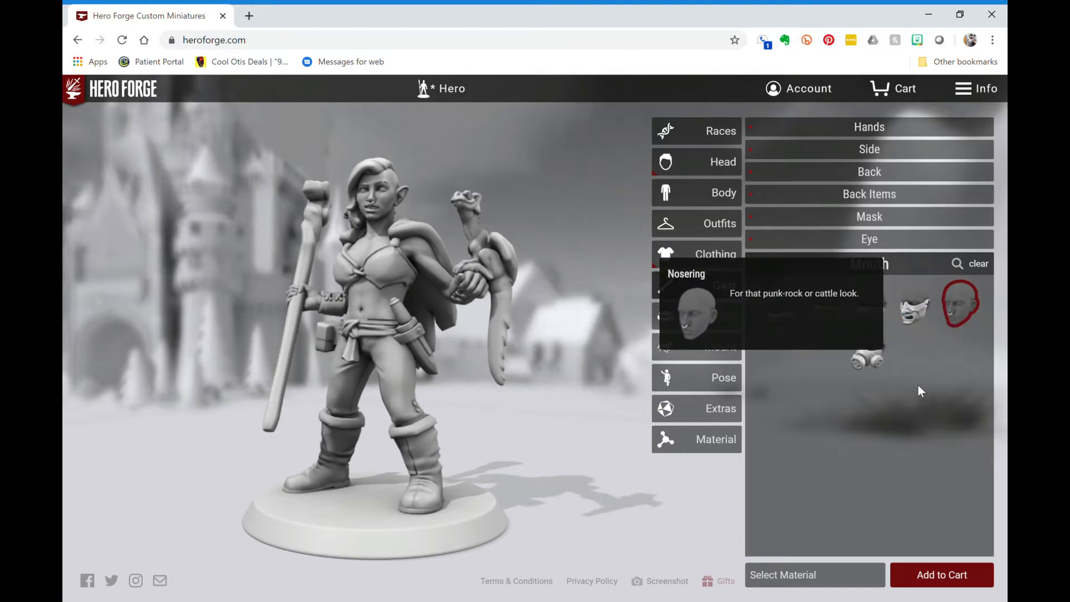
click(970, 315)
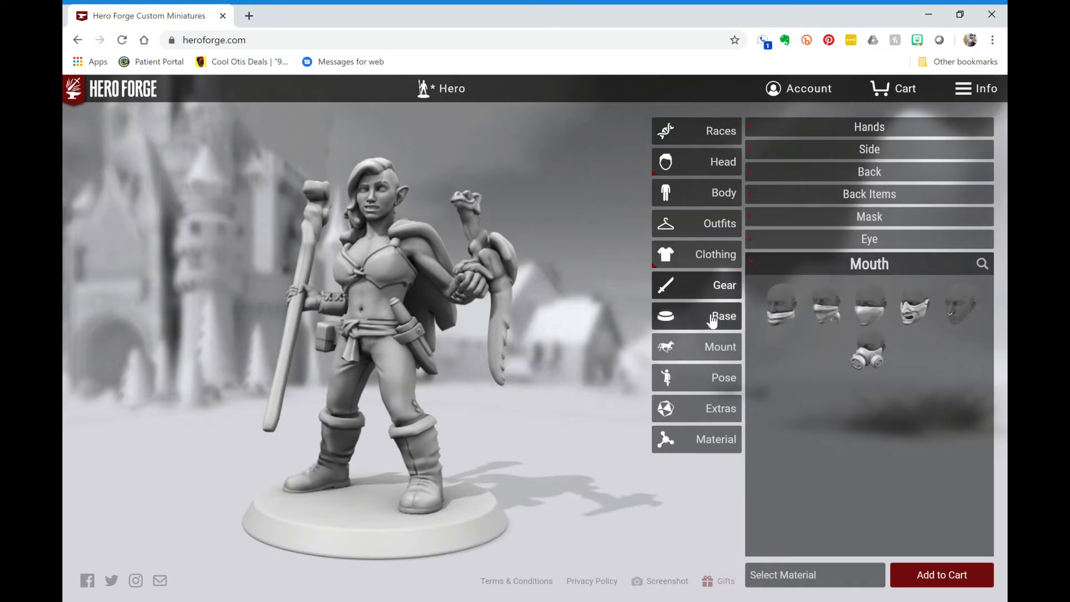
- Put the Cat Familiar on the base, briefly swap in the Squirrel, then restore the cat
click(713, 321)
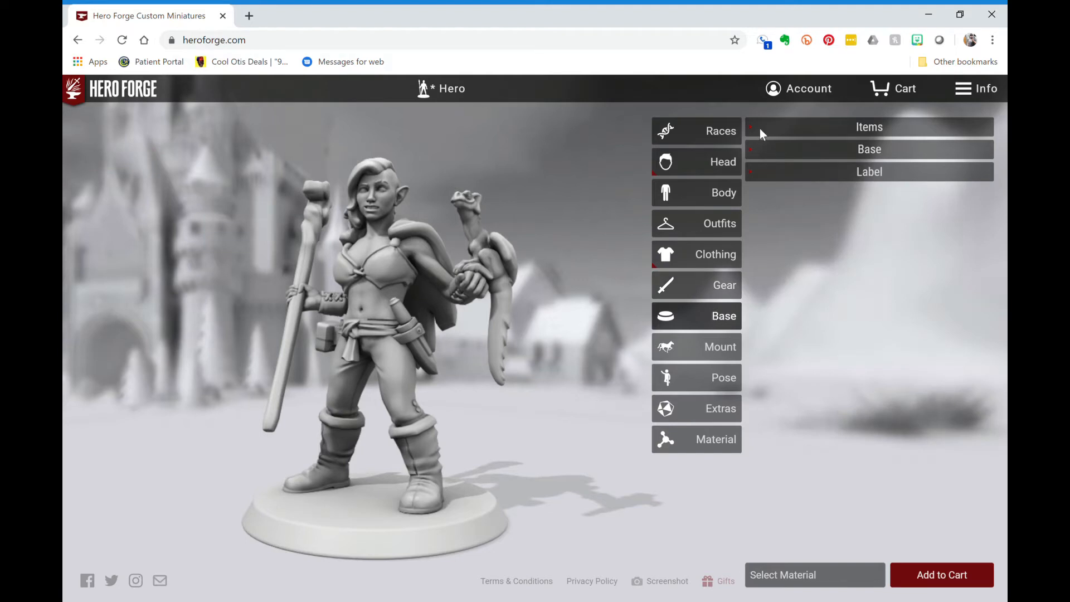
click(861, 134)
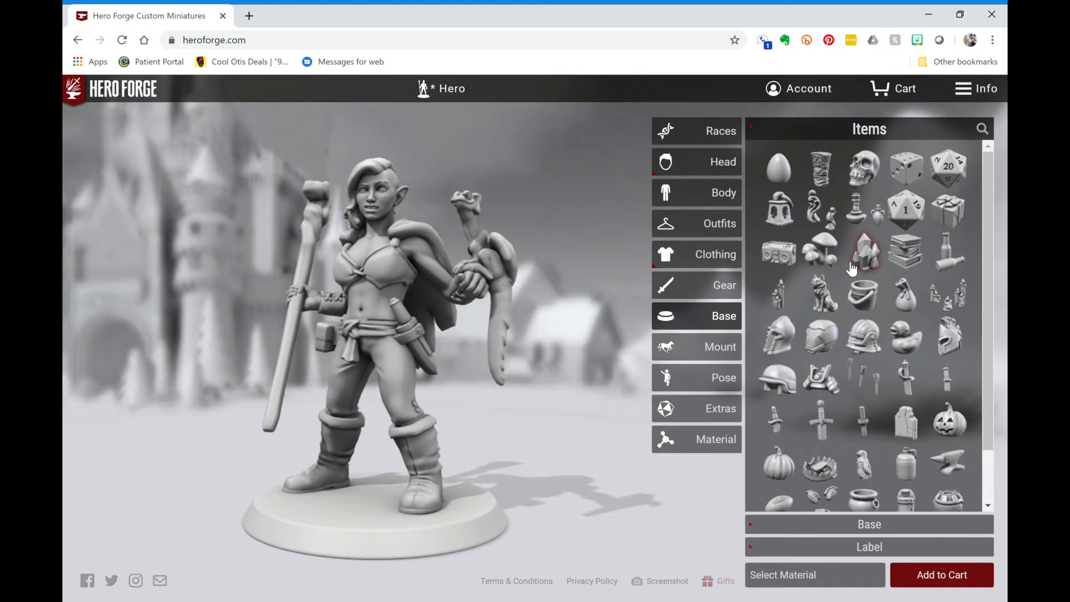
click(824, 302)
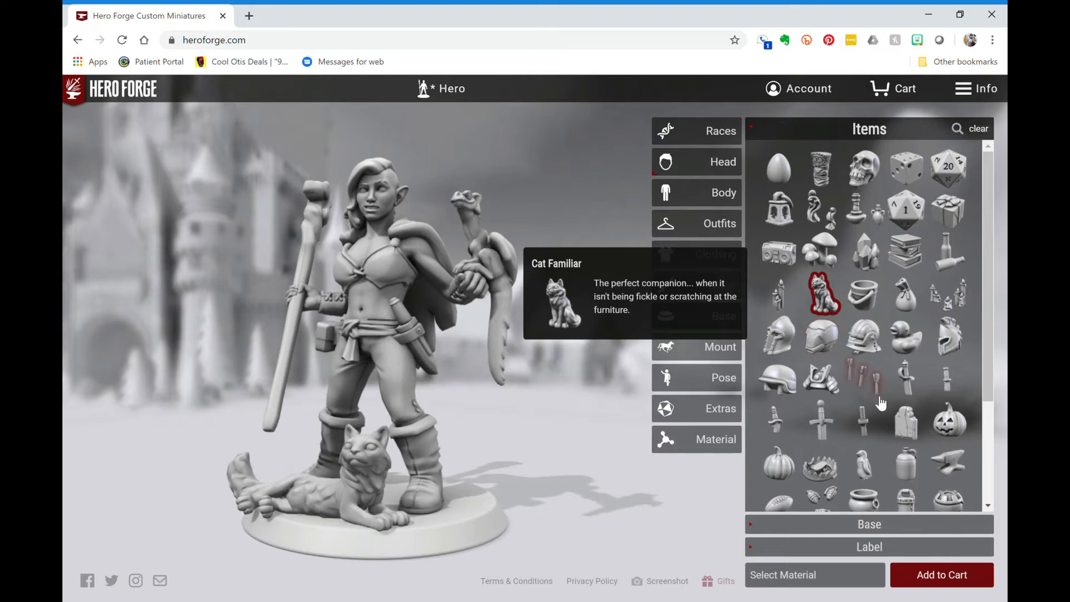
scroll(881, 403, down, 2)
scroll(881, 403, down, 1)
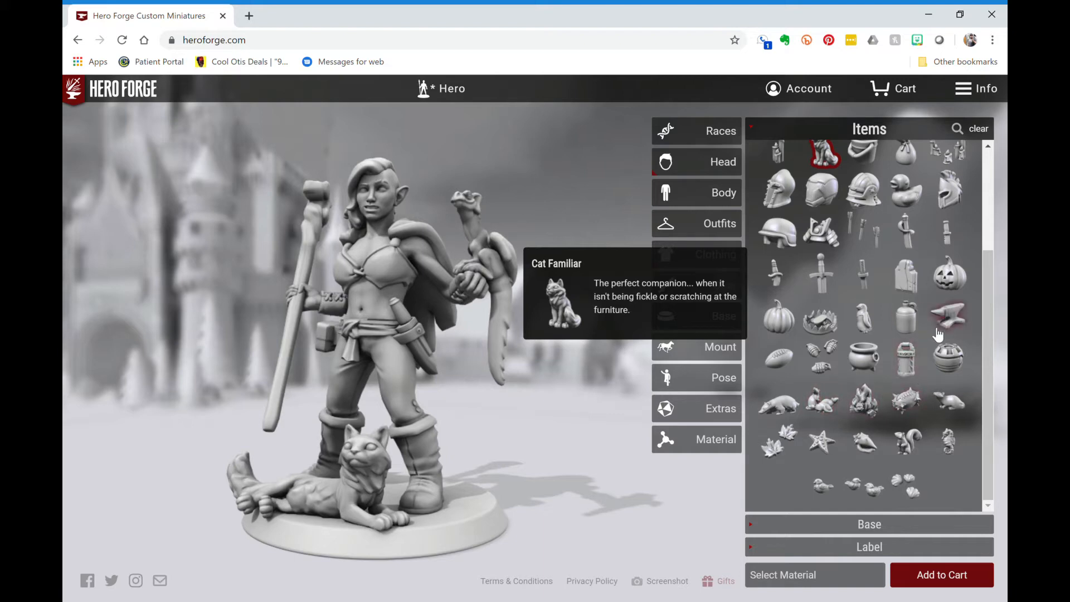
scroll(939, 335, up, 2)
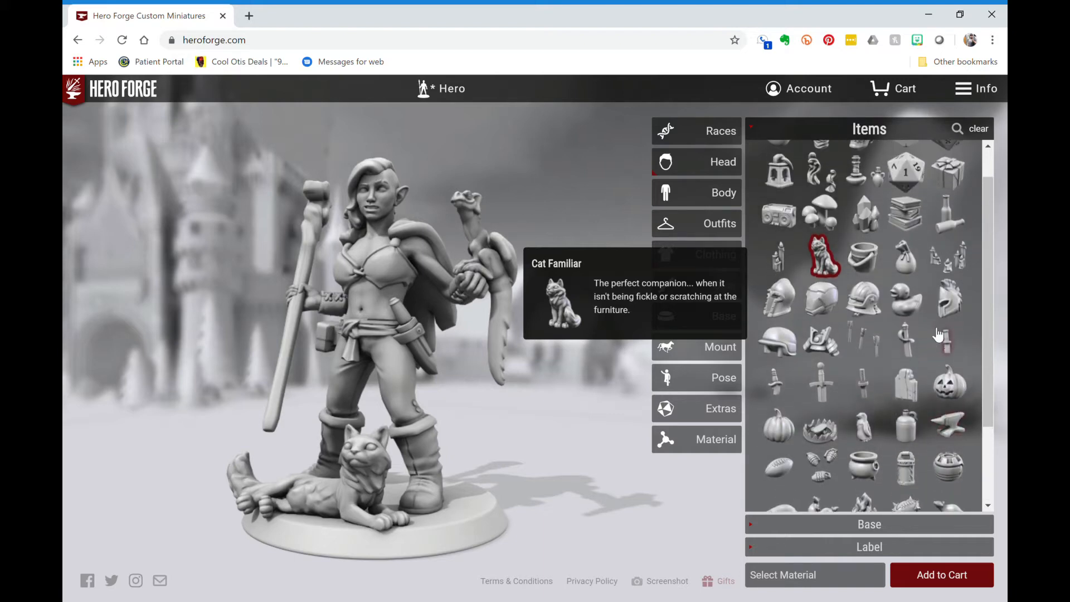
scroll(939, 334, up, 1)
scroll(938, 334, down, 3)
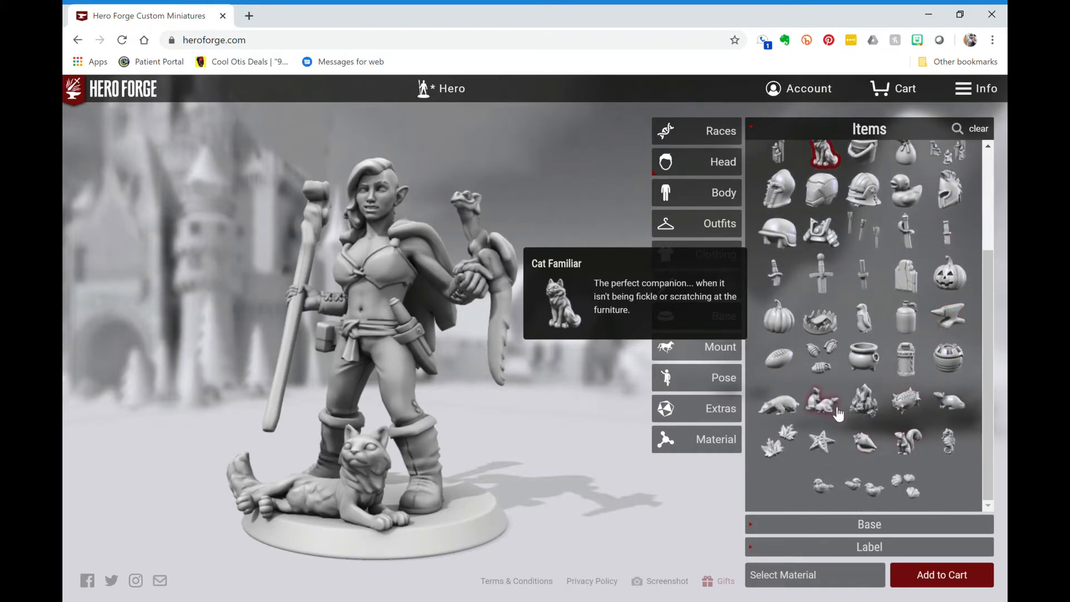
click(907, 445)
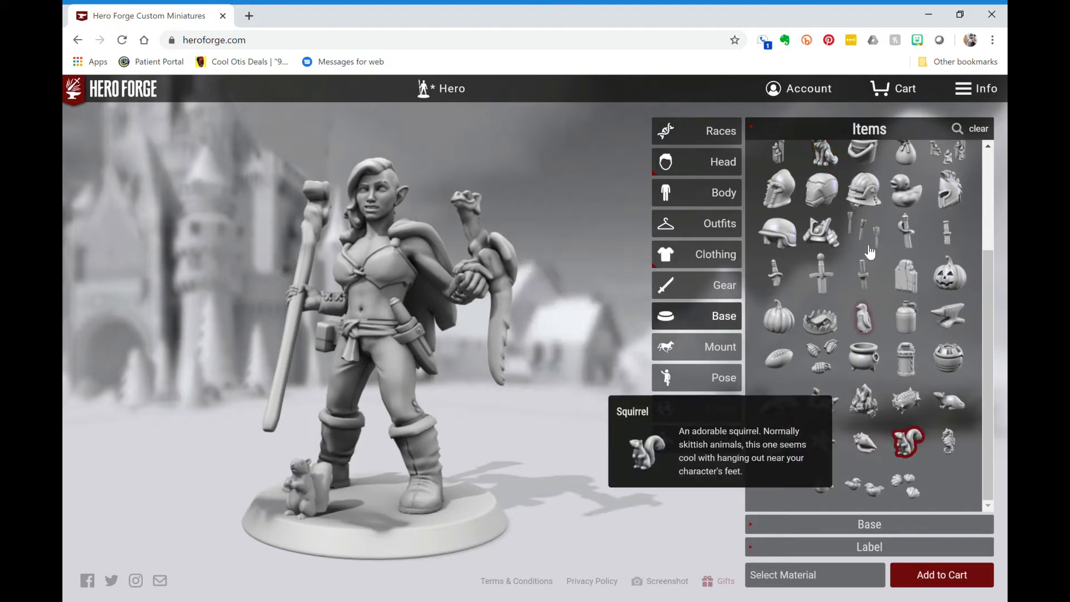
scroll(869, 257, up, 1)
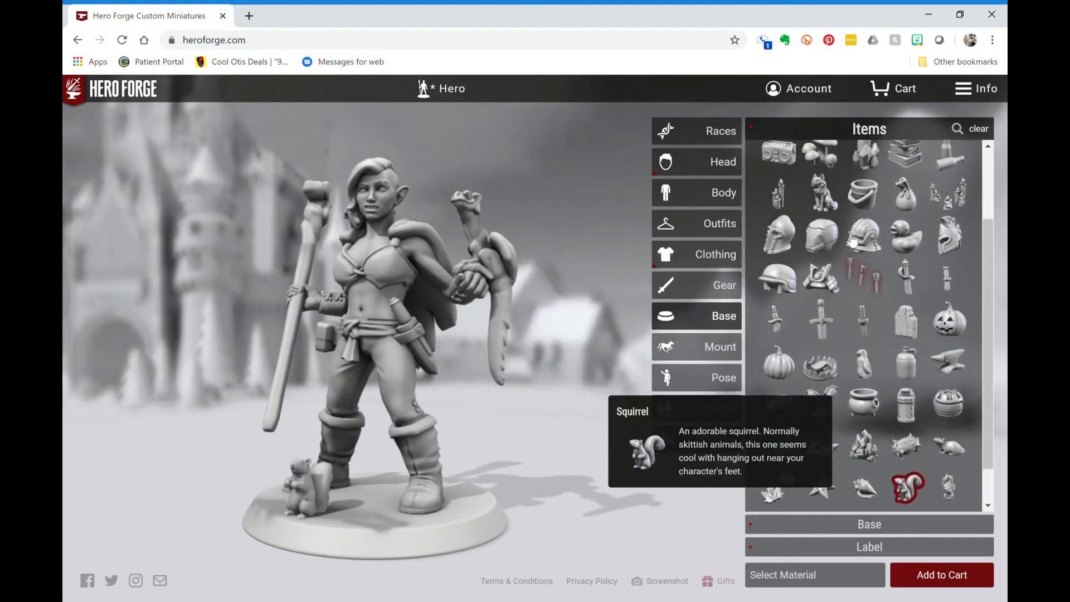
click(828, 199)
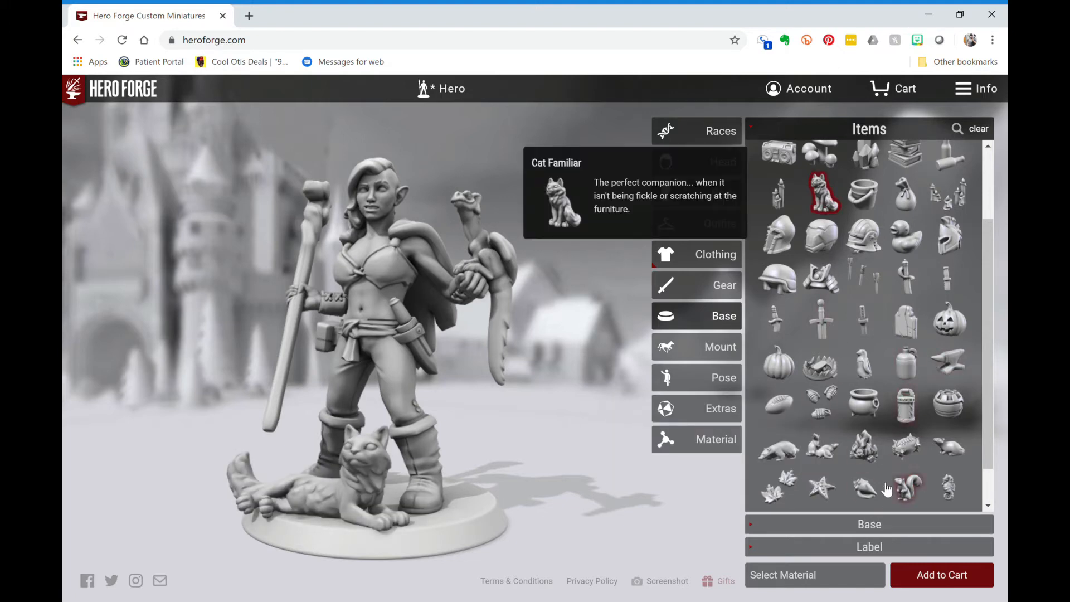
- Choose the Stone Textured Square Base after trying the stone-textured hex base
click(862, 524)
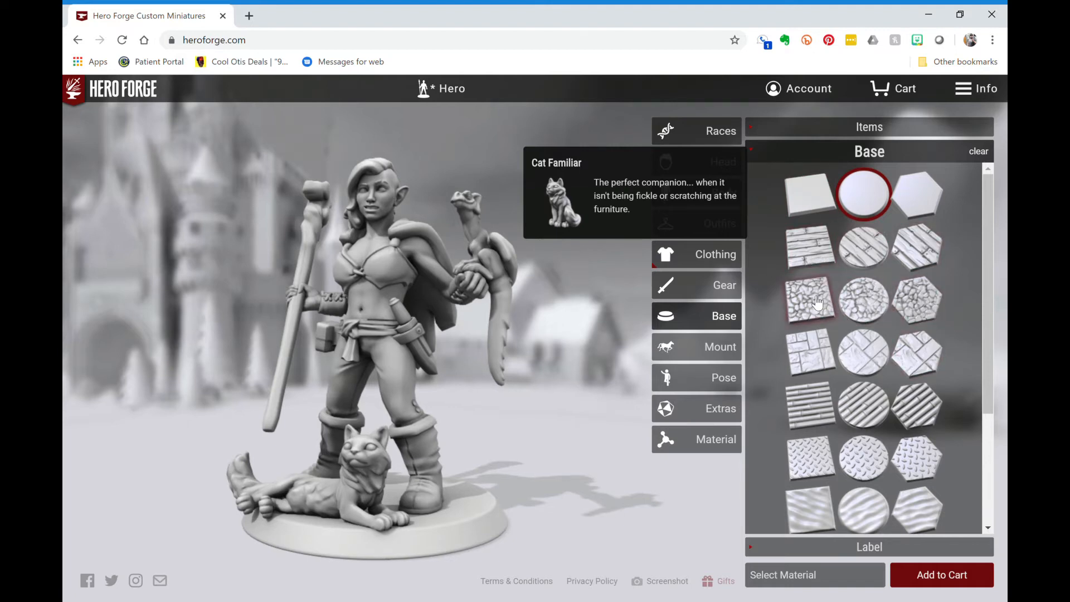
click(916, 307)
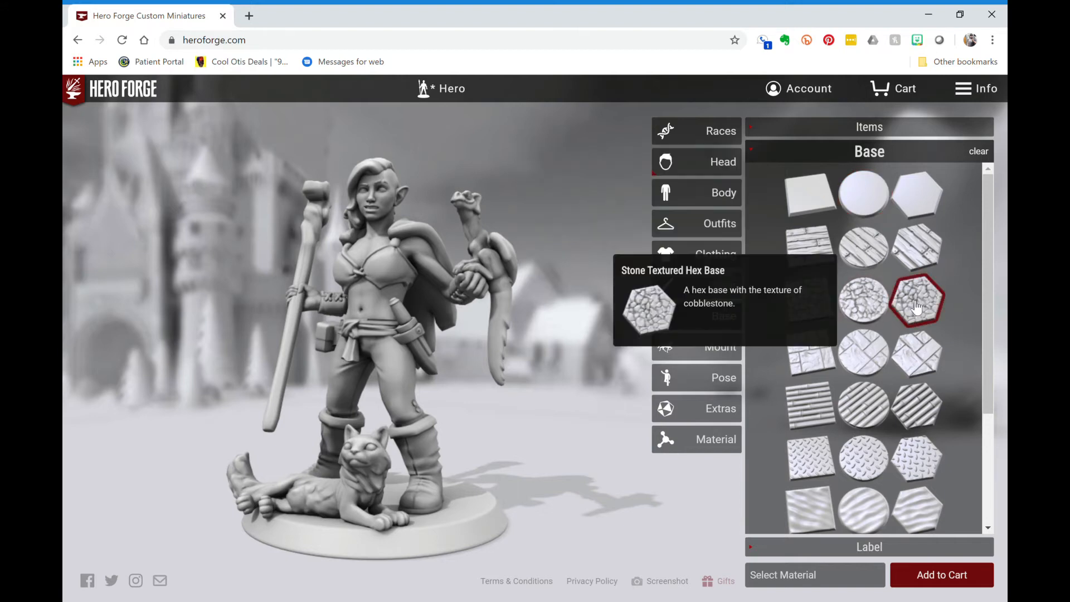
click(831, 314)
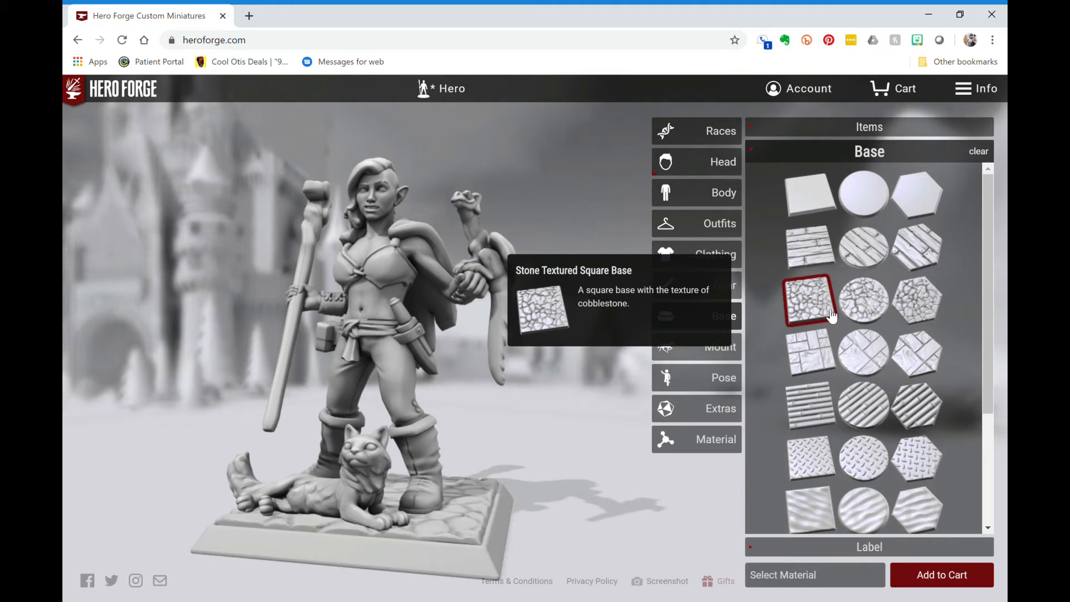
- Put the Hero Forge label on the base's underside
scroll(867, 406, down, 2)
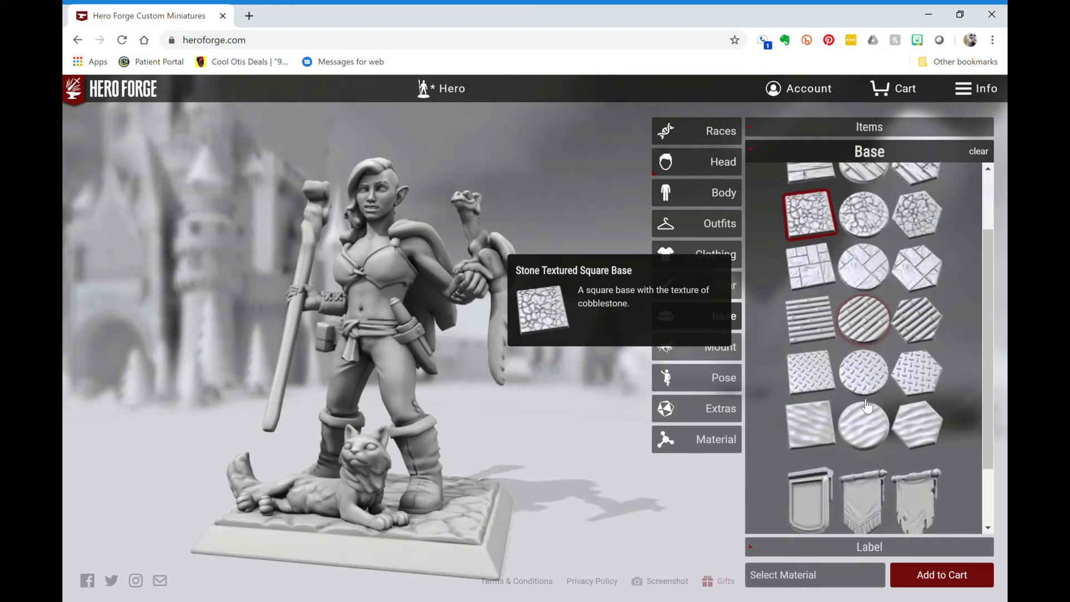
scroll(867, 448, down, 2)
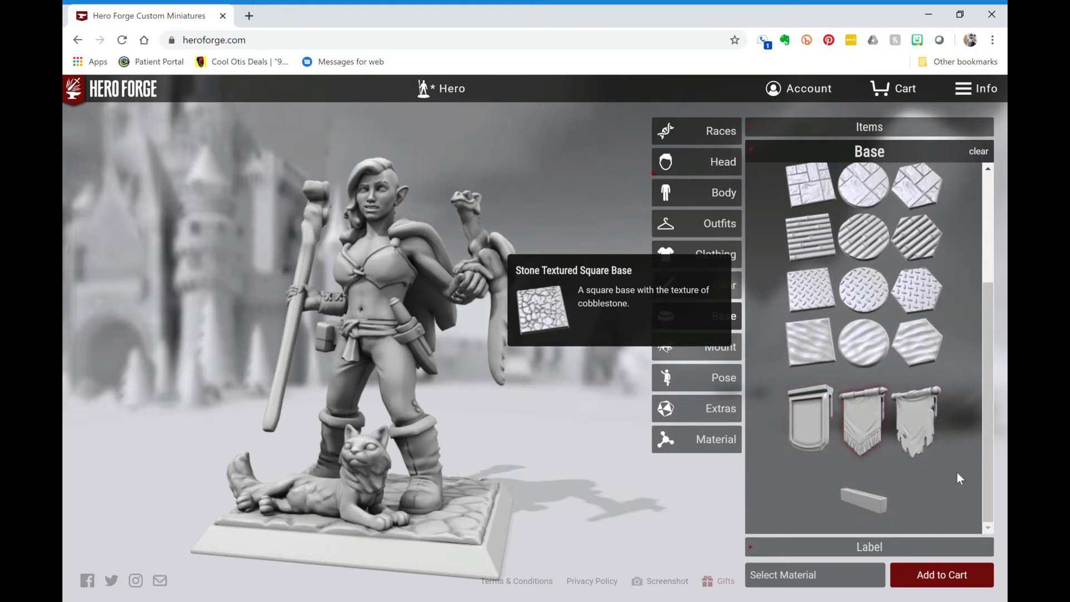
click(870, 548)
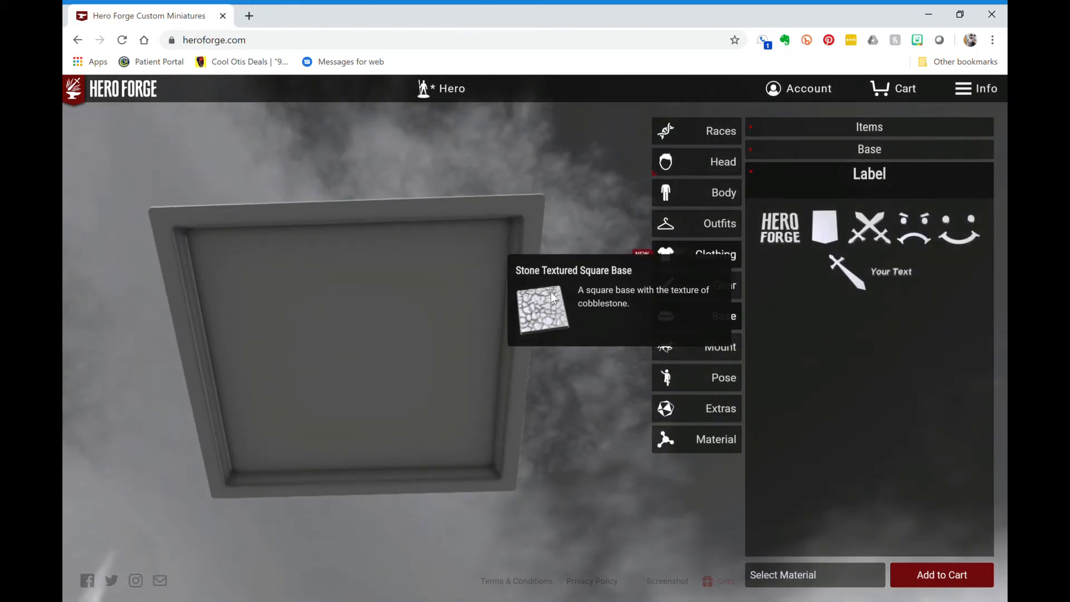
click(776, 241)
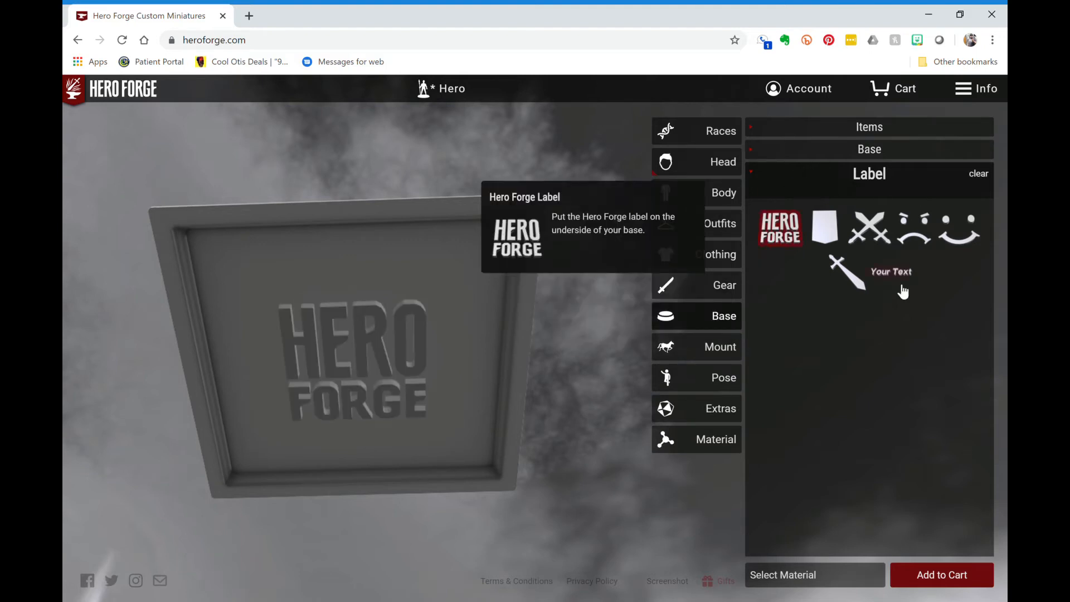
click(877, 182)
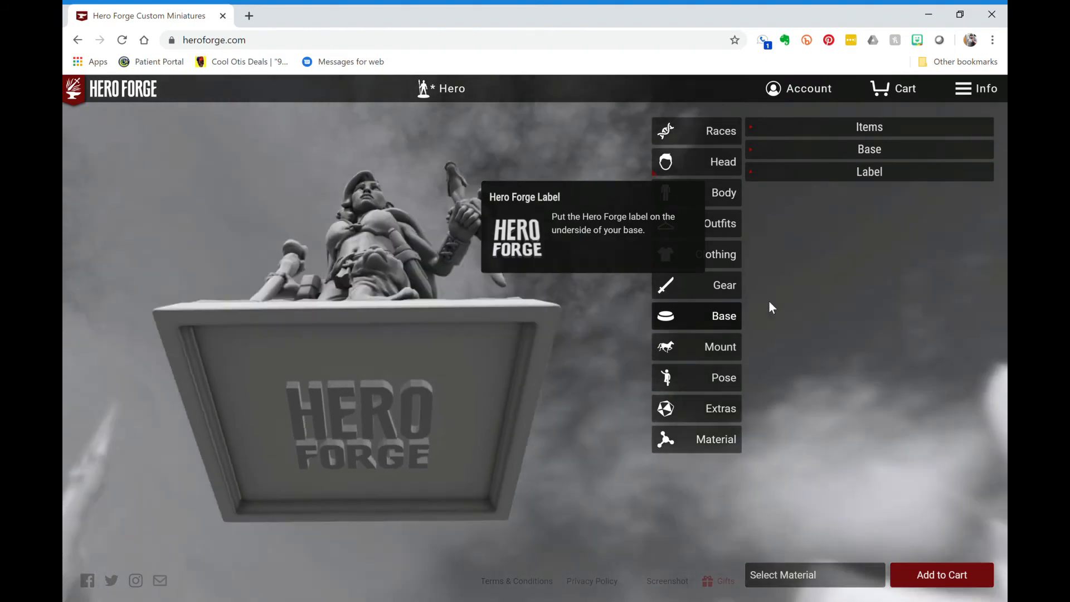
- Preview warg, horse, pony and Motorcycle mounts, then remove the mount so she stands on foot
click(734, 353)
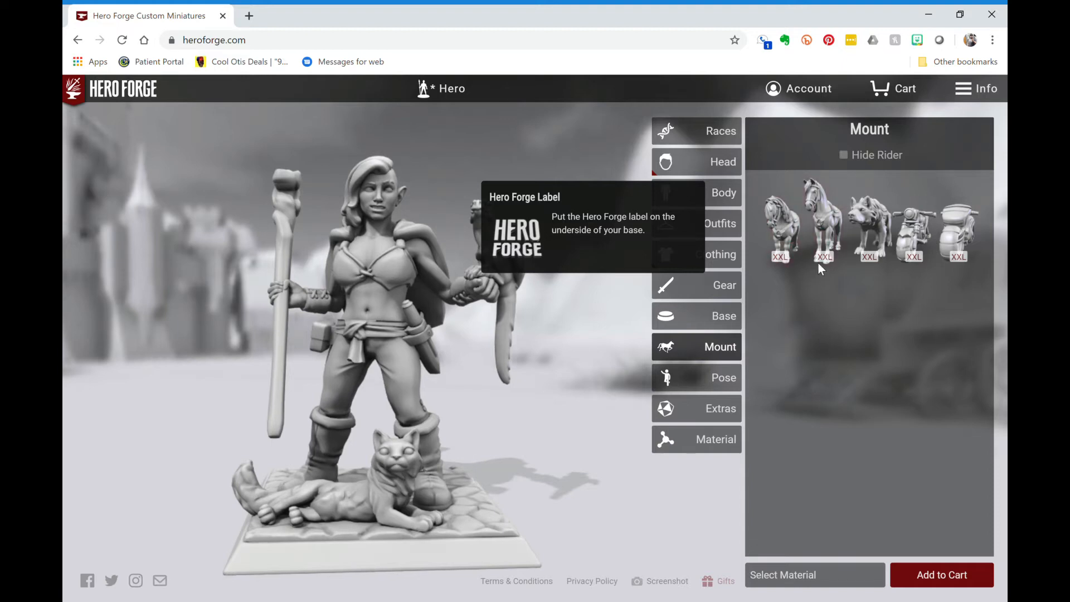
click(885, 233)
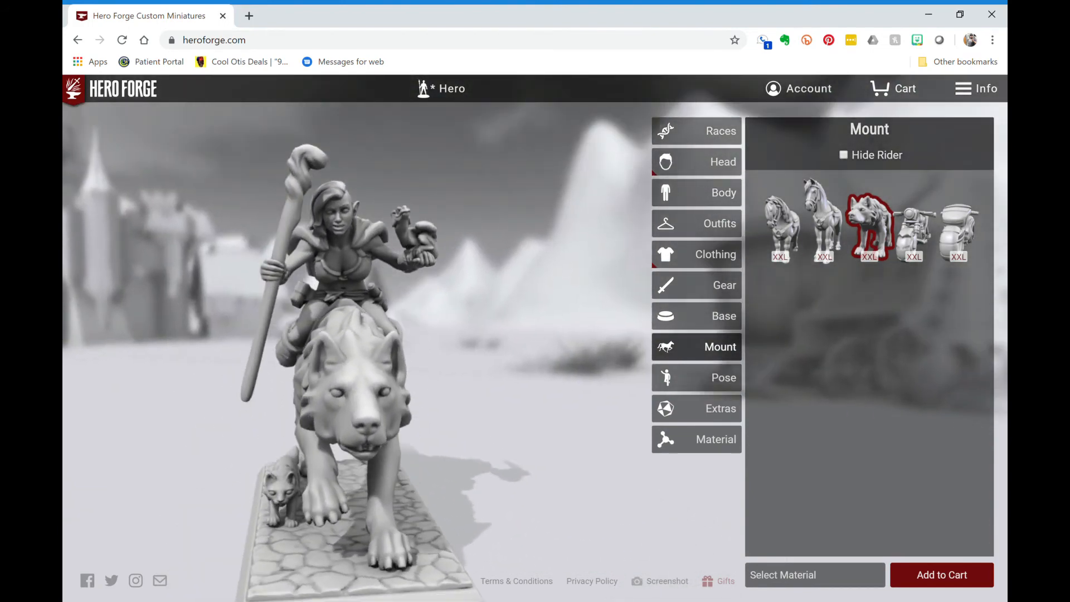
click(834, 228)
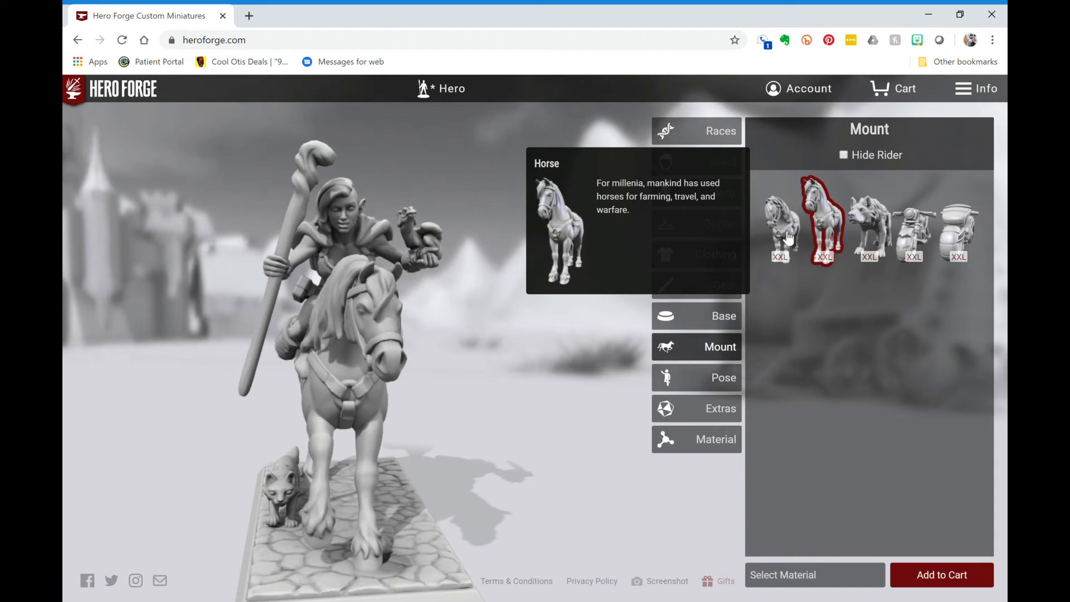
click(788, 238)
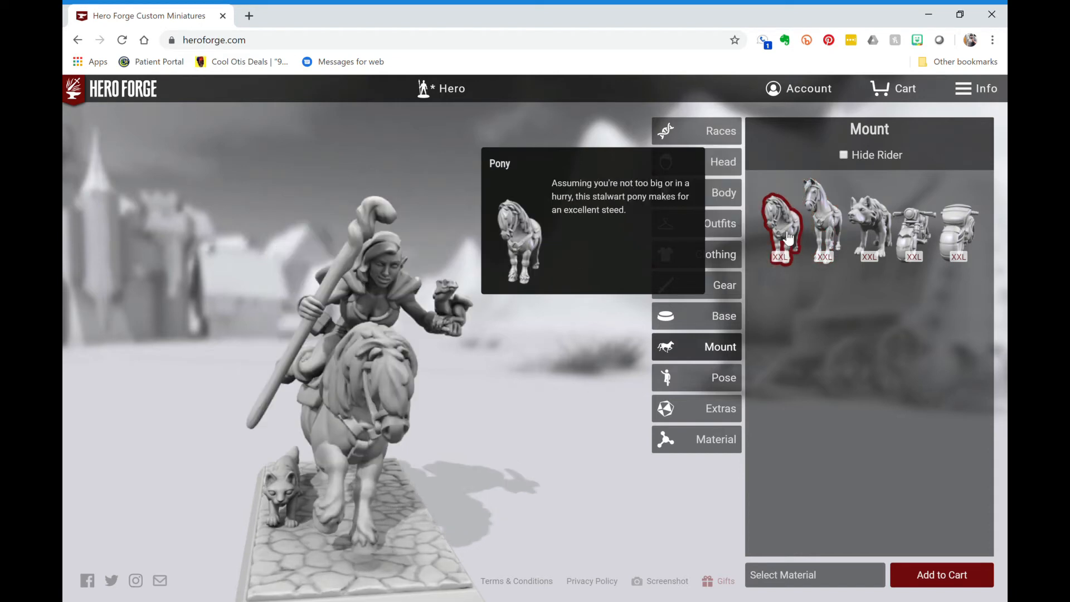
mouse_move(535, 346)
mouse_down()
mouse_move(396, 348)
mouse_move(362, 334)
mouse_move(407, 367)
mouse_move(547, 345)
mouse_up()
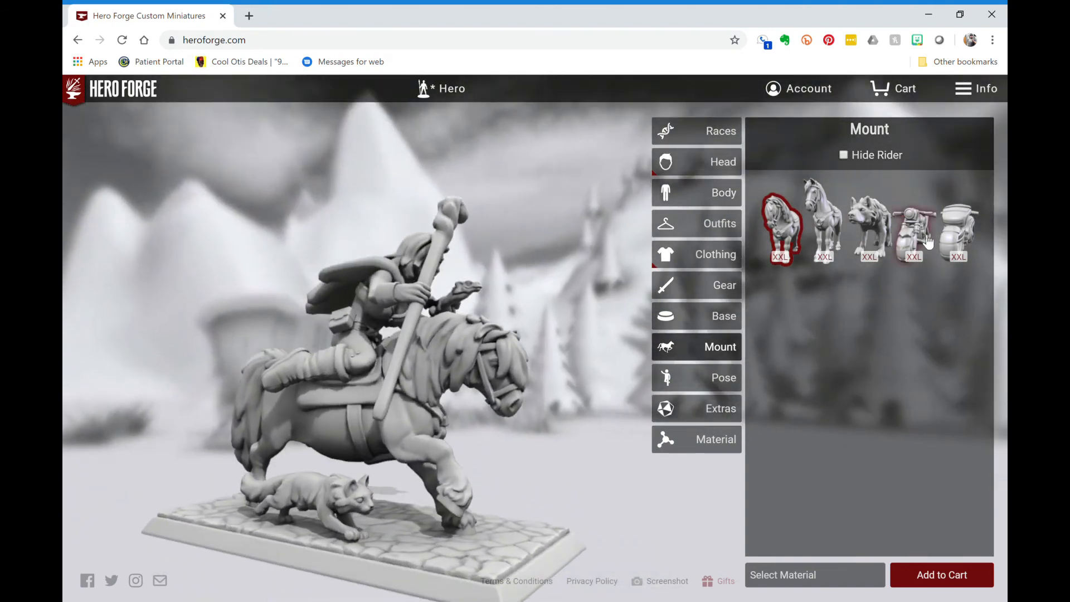
click(928, 241)
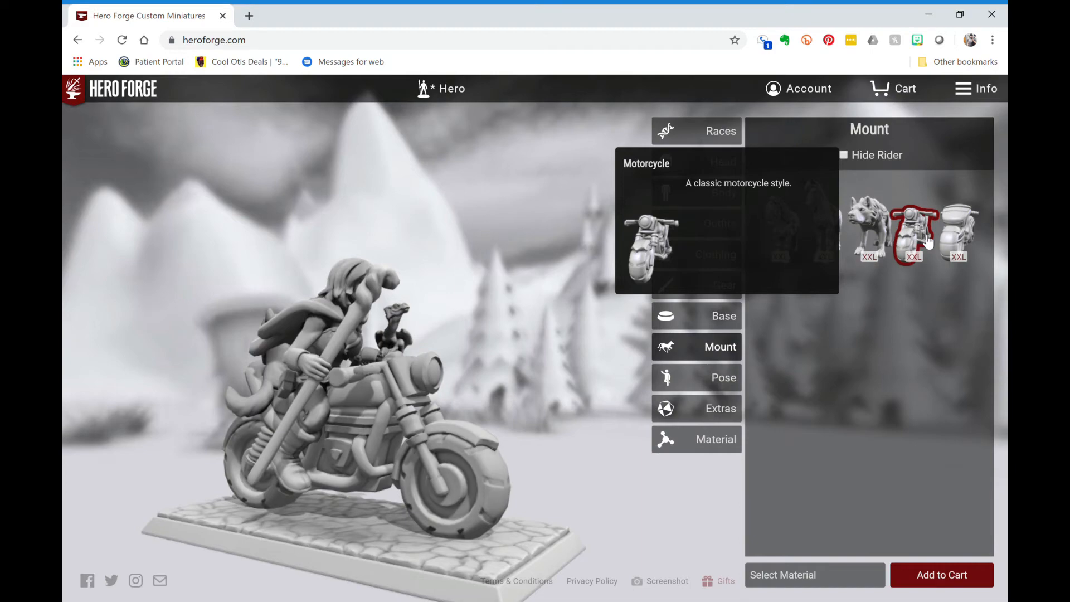
drag(312, 345, 173, 343)
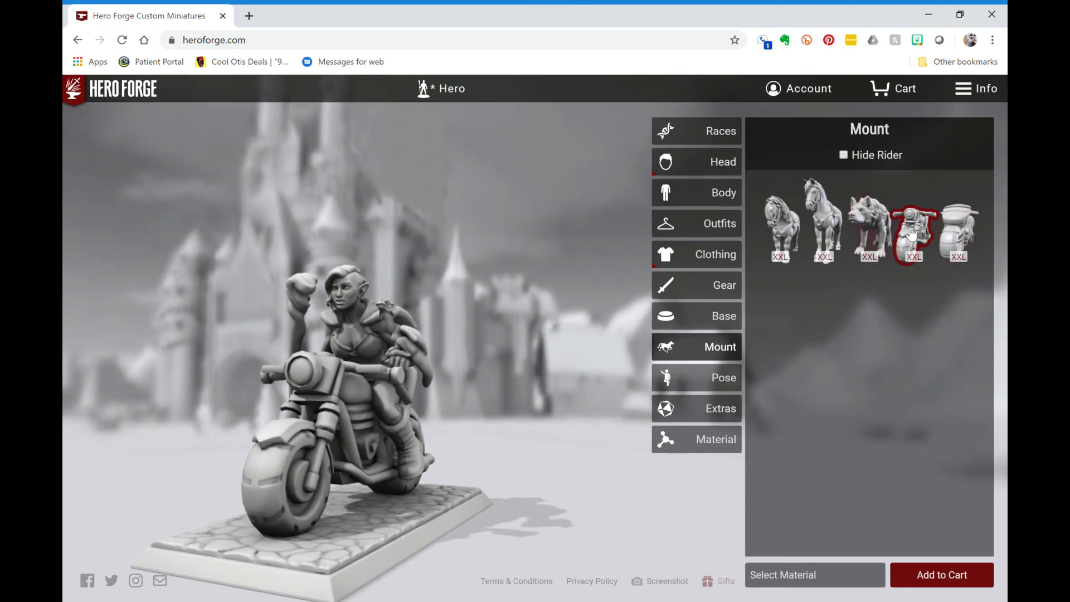
click(912, 233)
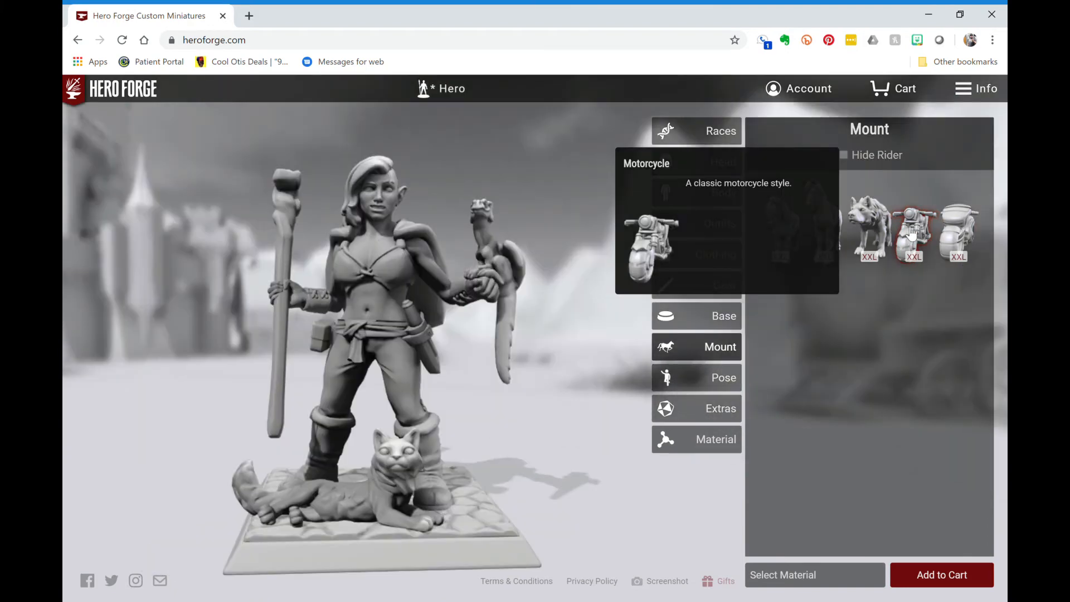
- Try the Prone, Pugilist and Wave character poses on the figure
click(719, 383)
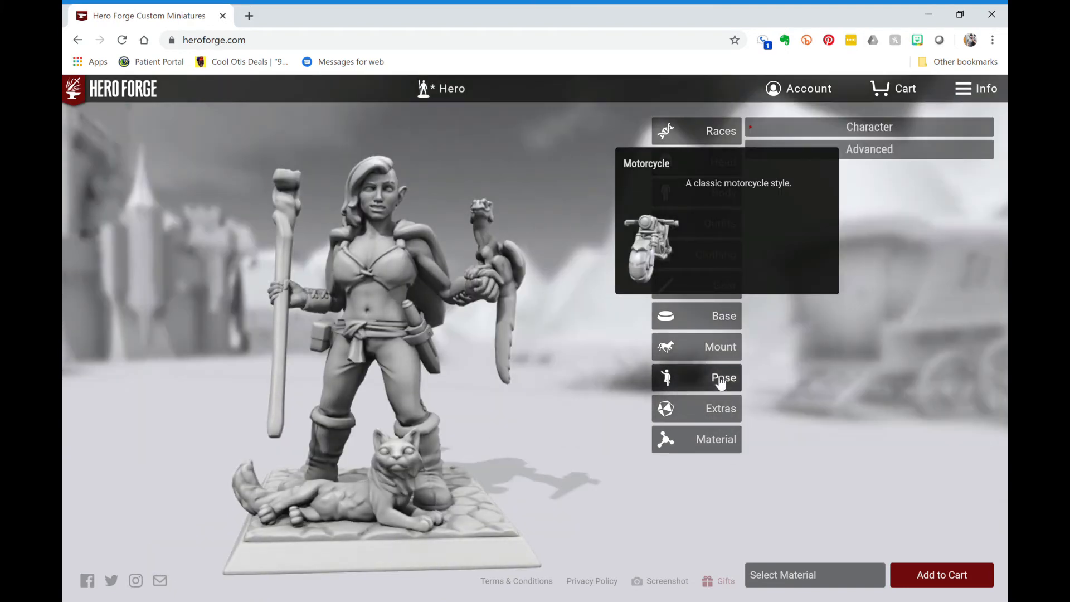
click(834, 131)
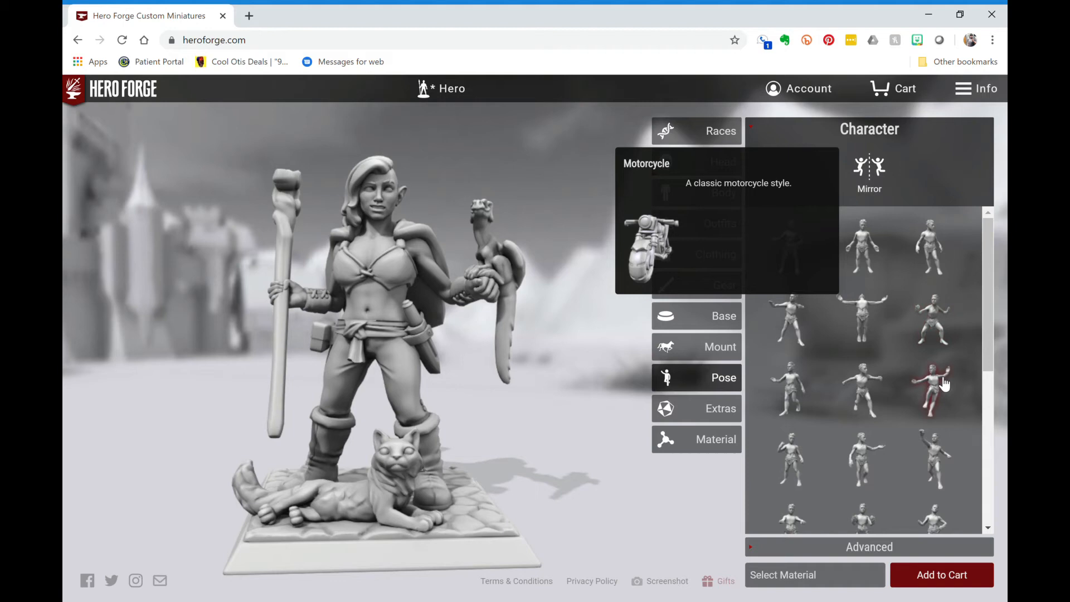
scroll(926, 390, down, 5)
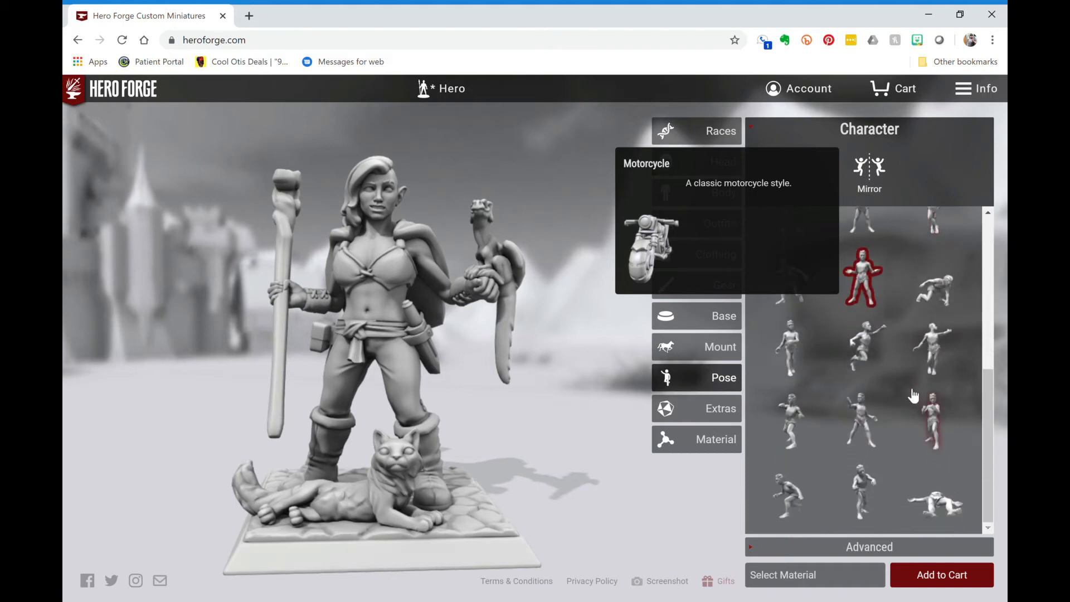
click(951, 509)
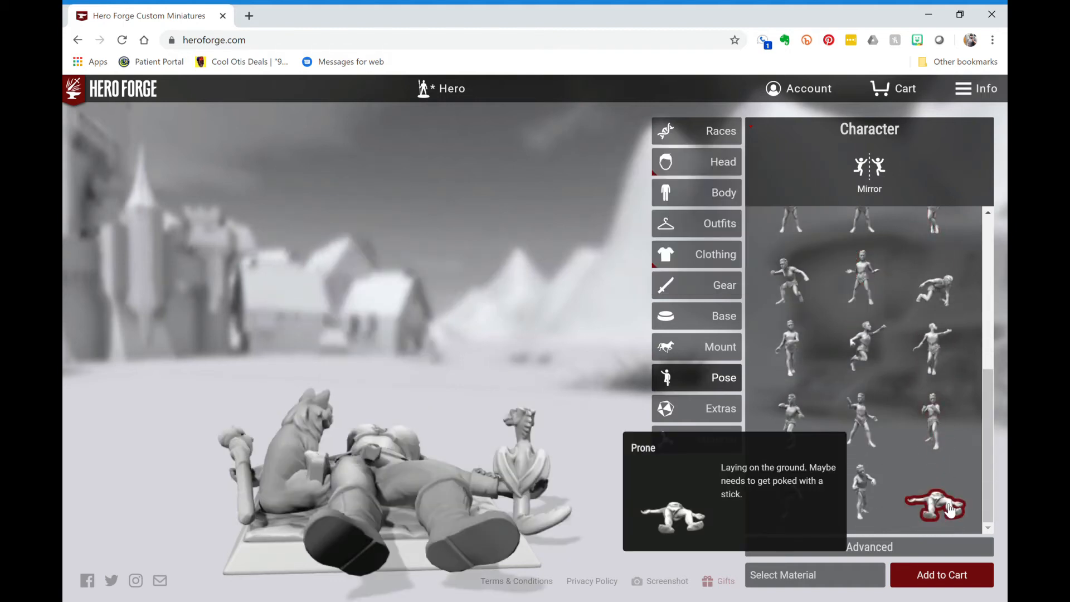
click(939, 436)
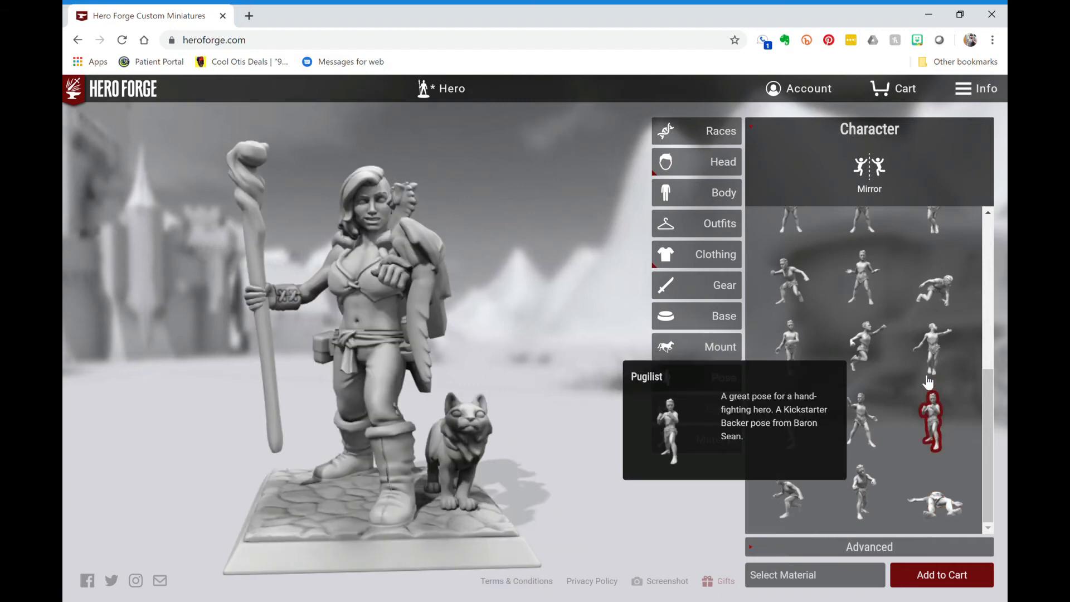
click(941, 359)
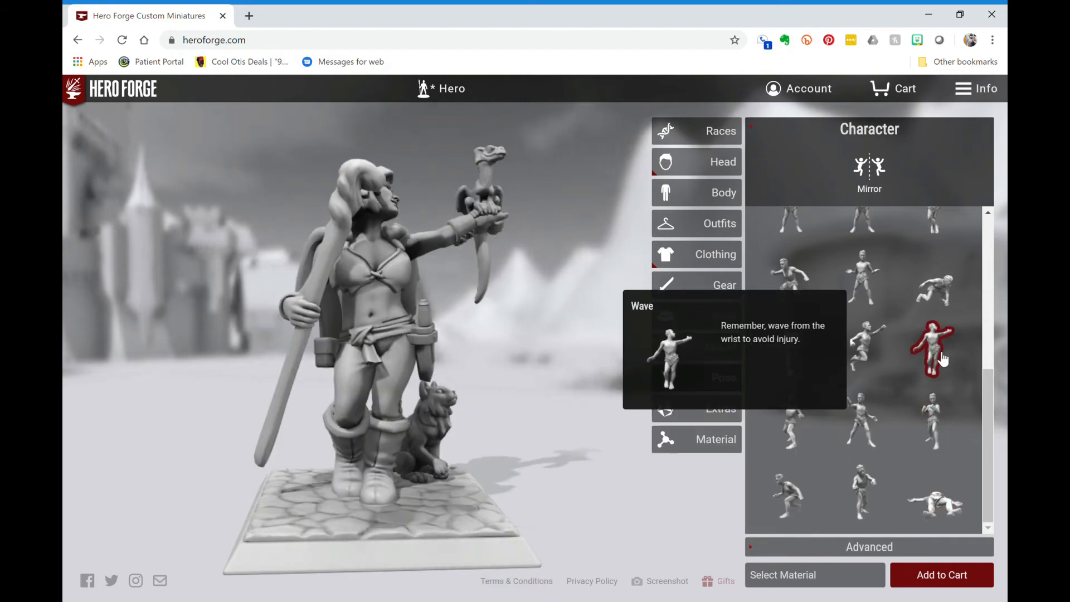
drag(585, 345, 407, 377)
- Try Fallen Angel, Heavy Weapon and Contrapposto, then apply the English Archer pose
scroll(869, 368, up, 4)
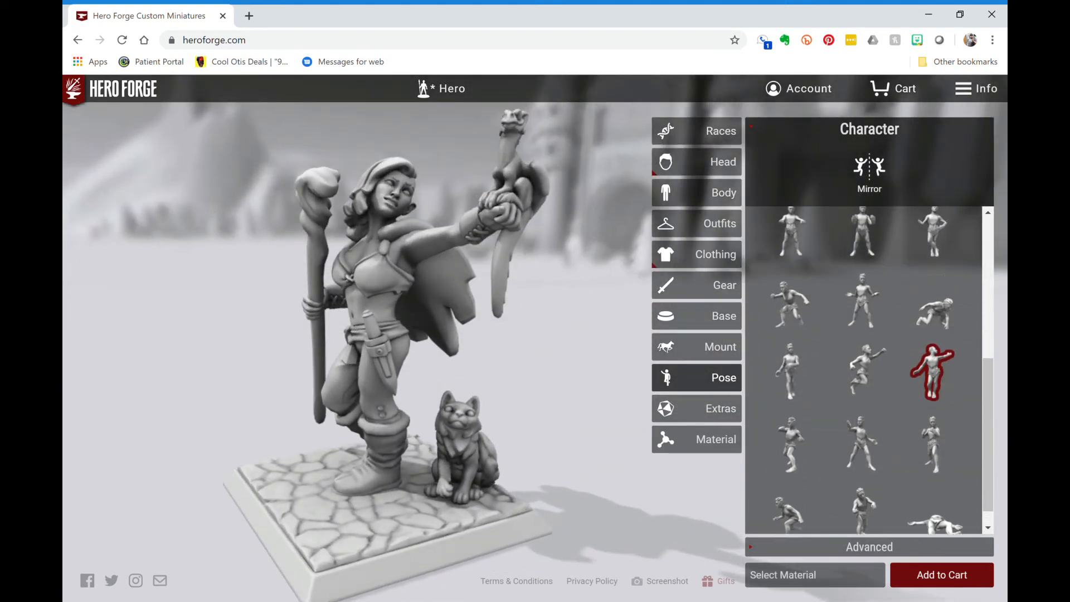
scroll(856, 307, up, 2)
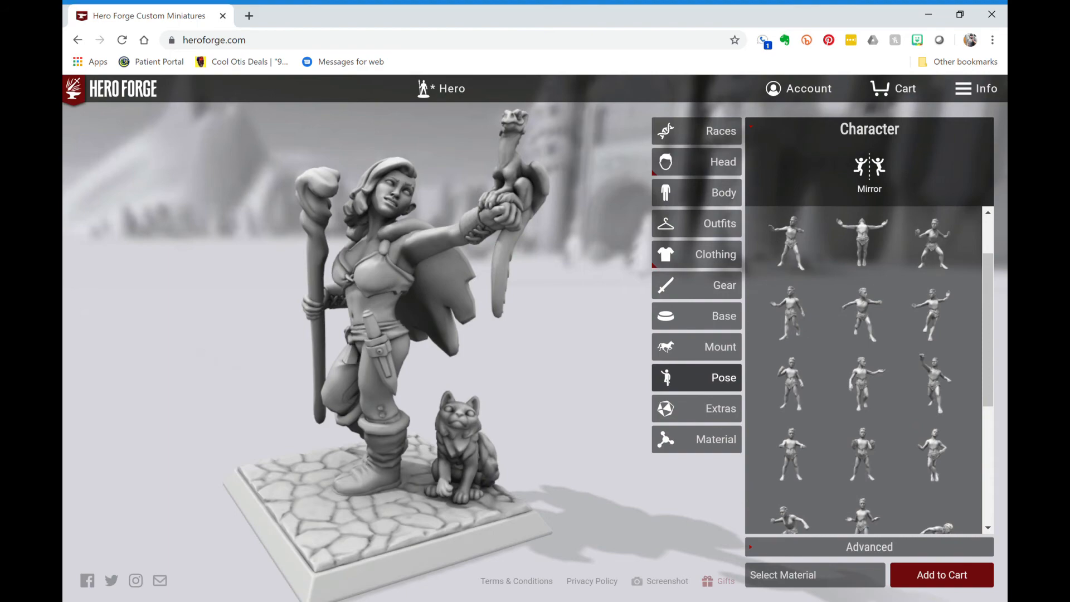
click(855, 306)
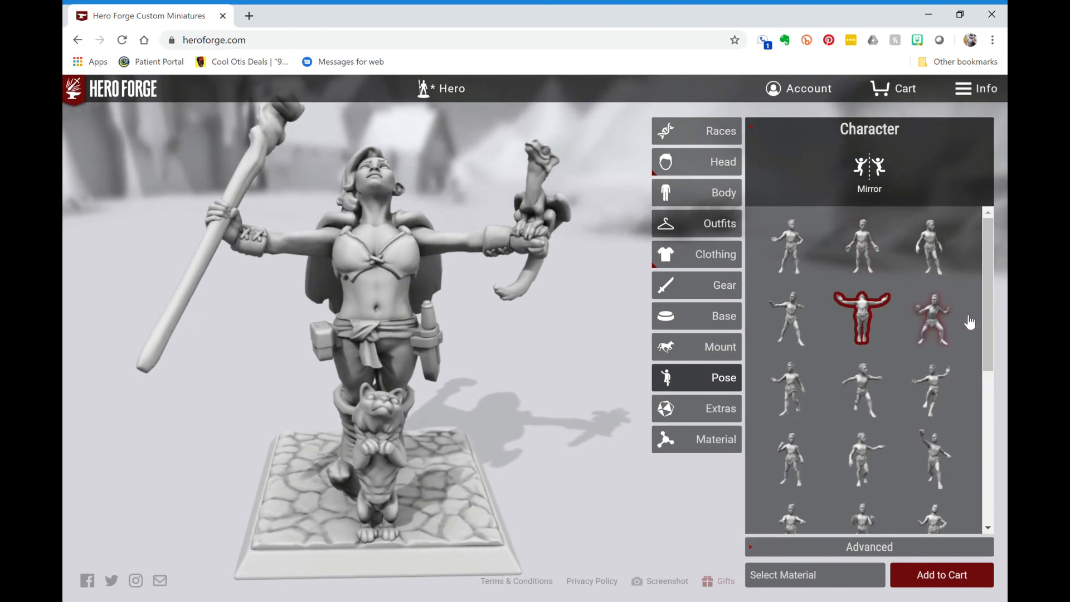
click(944, 317)
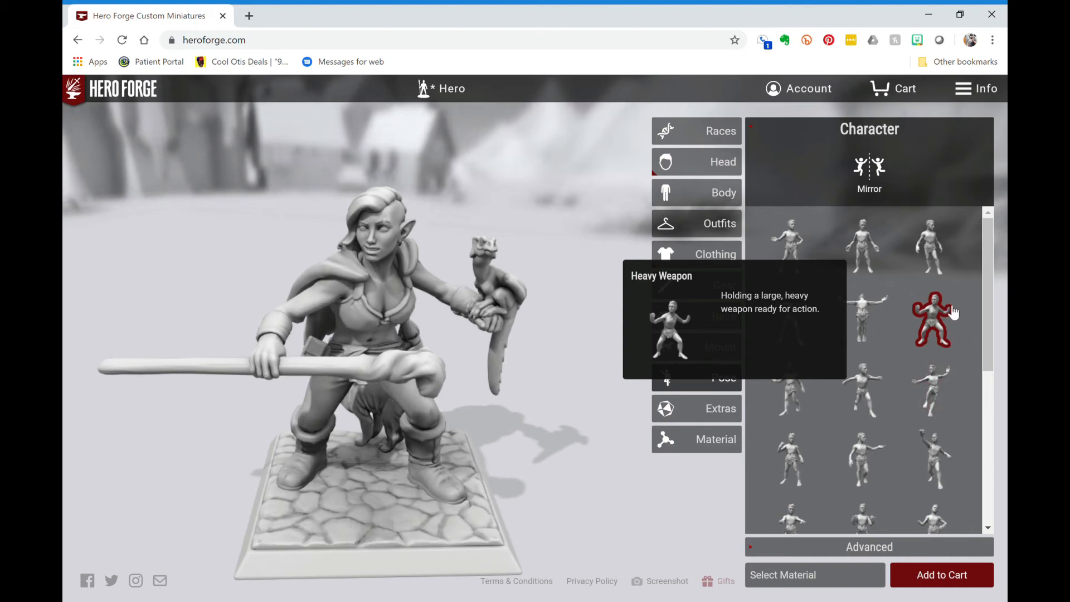
click(932, 237)
drag(557, 334, 427, 306)
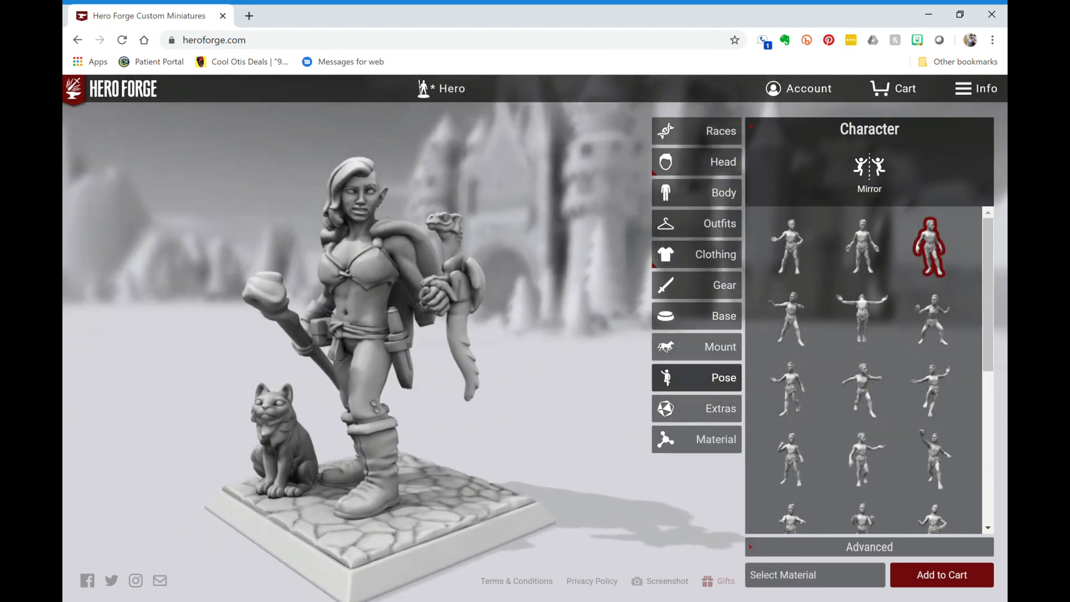
click(801, 315)
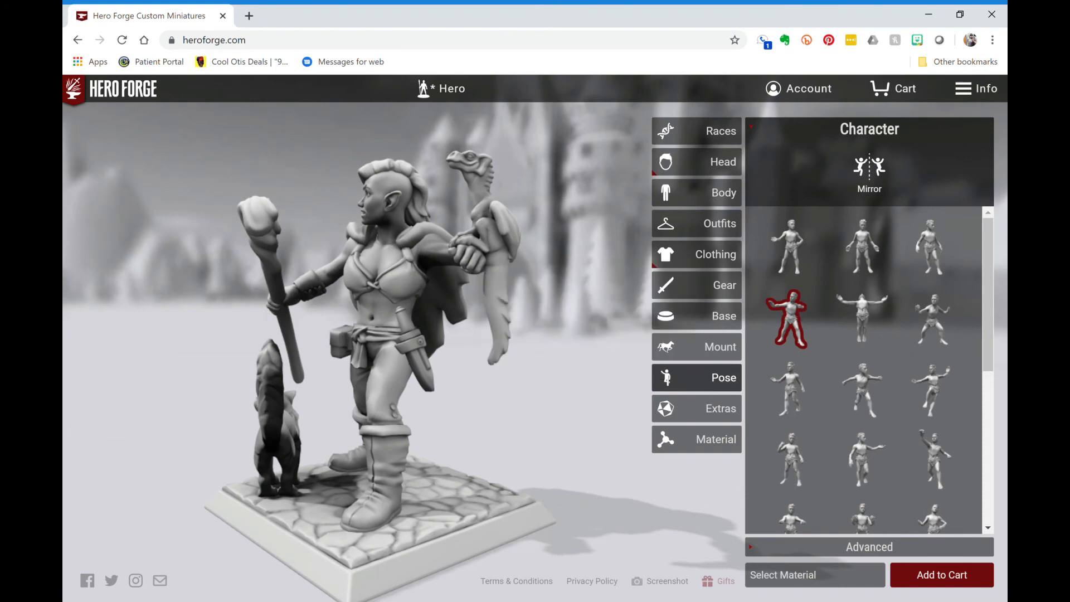
mouse_move(501, 328)
mouse_down()
mouse_move(613, 328)
mouse_move(507, 328)
mouse_up()
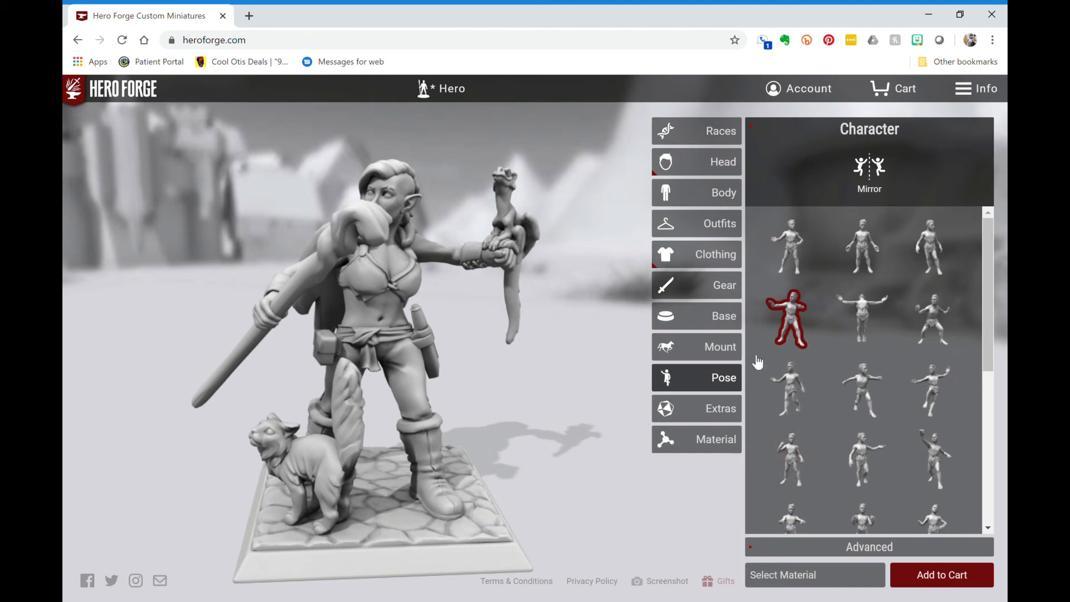
- In Advanced pose, select the Right Wrist joint and drag its Twist slider to angle the staff
click(840, 549)
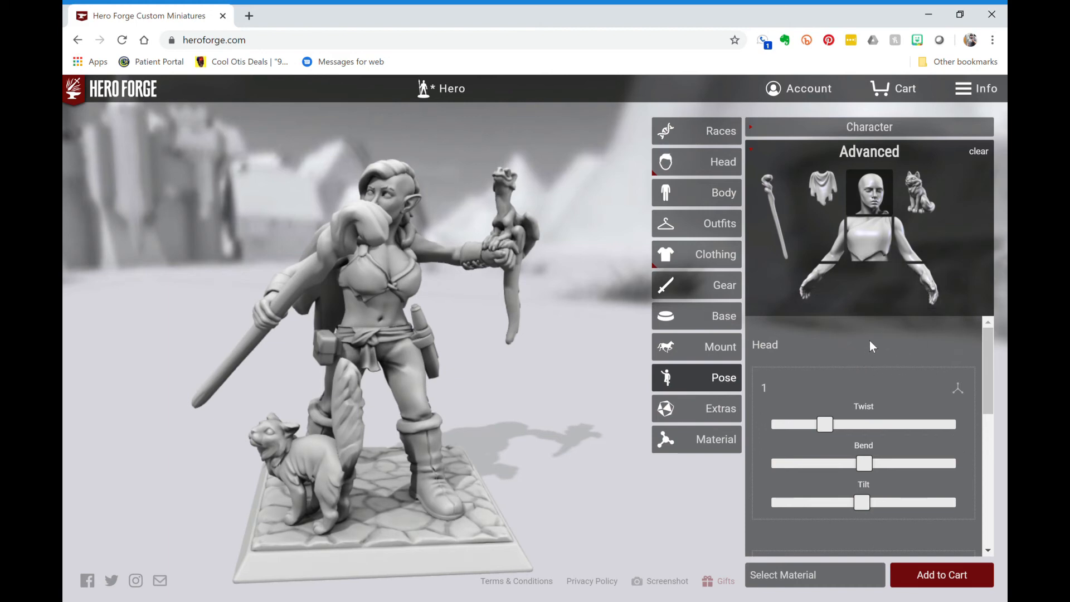
click(822, 297)
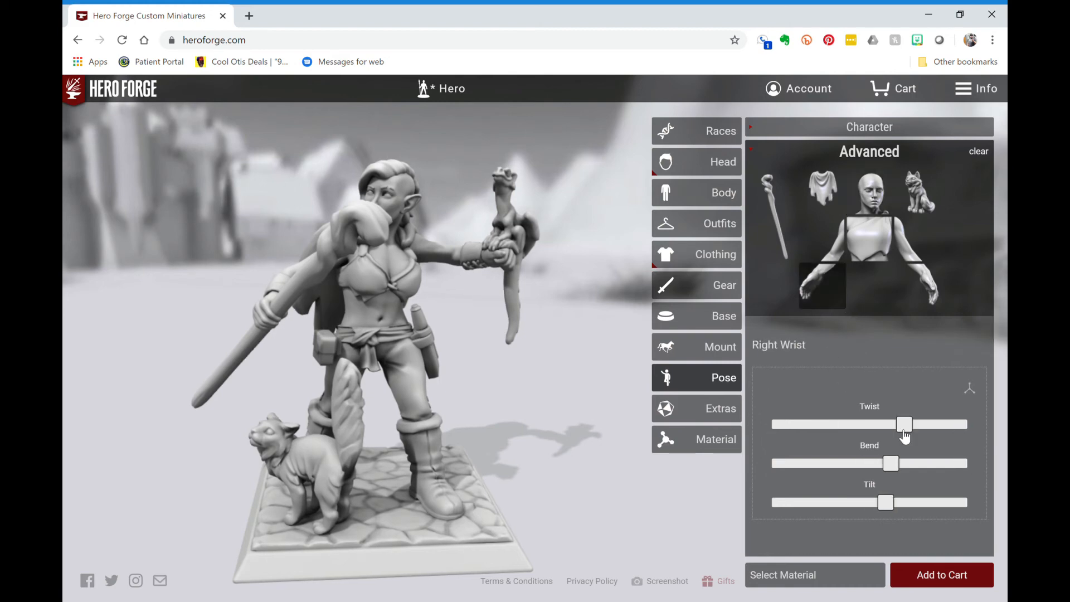
drag(910, 431, 911, 452)
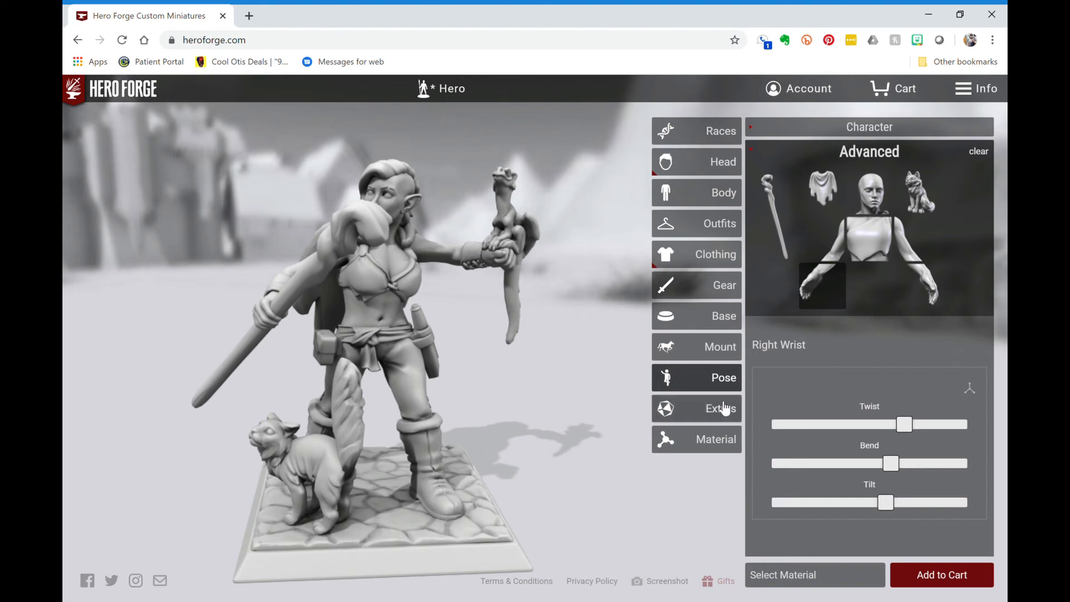
- Add the matching dice set from Extras and switch its colour from Red to Blue
click(727, 424)
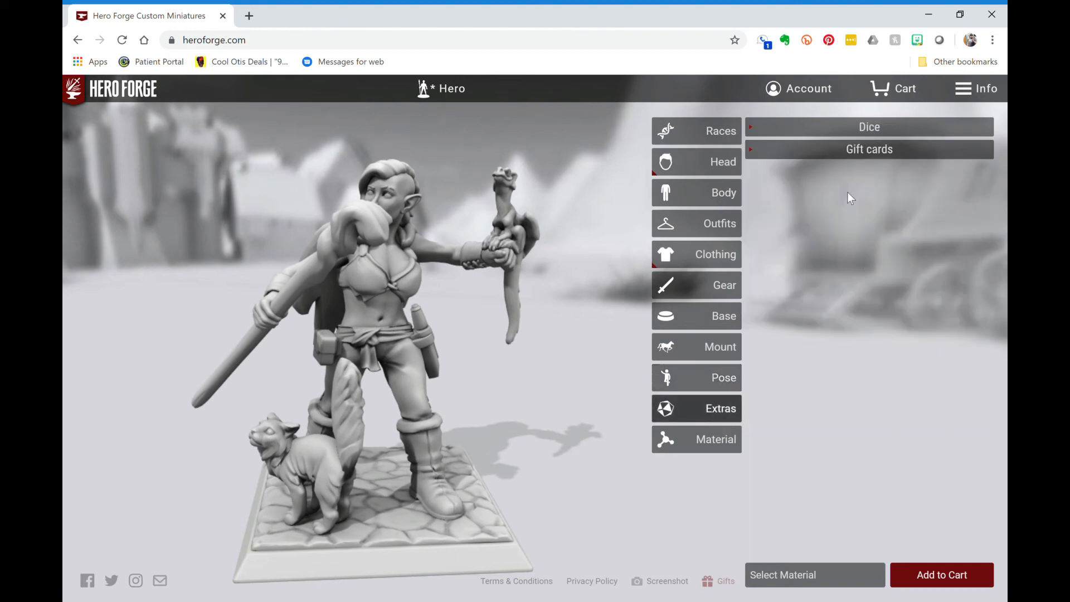
click(825, 137)
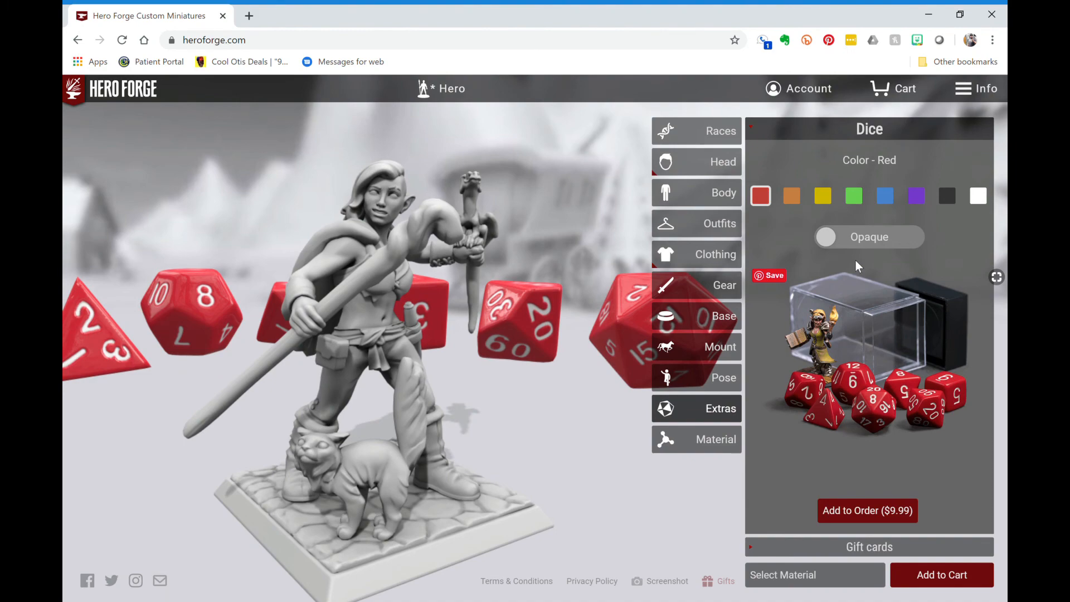
click(886, 199)
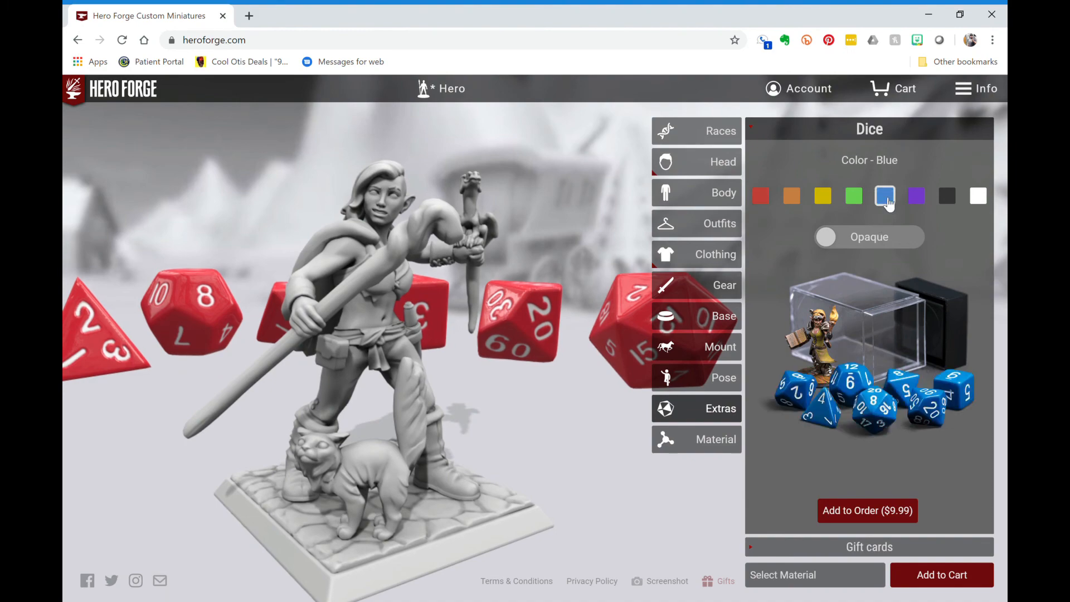
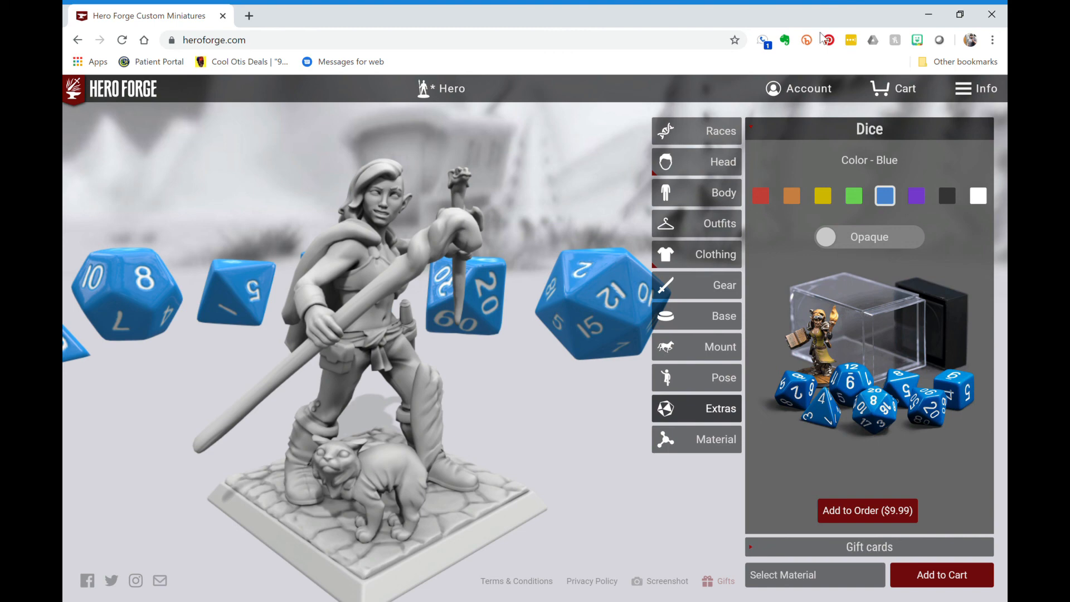
- Save the current miniature from the Hero title menu
click(452, 90)
click(455, 98)
click(454, 98)
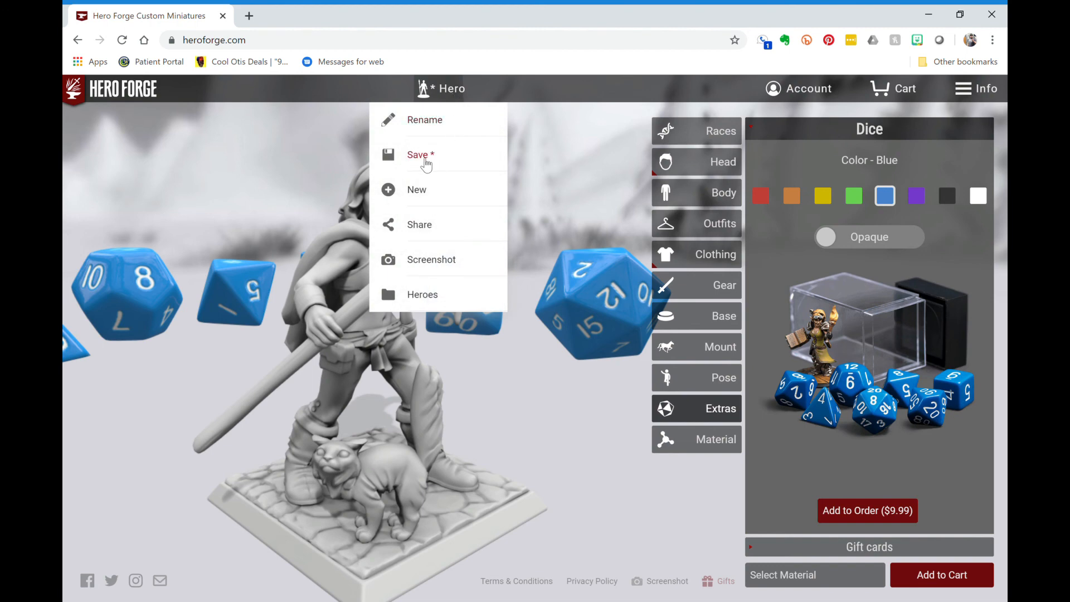
click(423, 160)
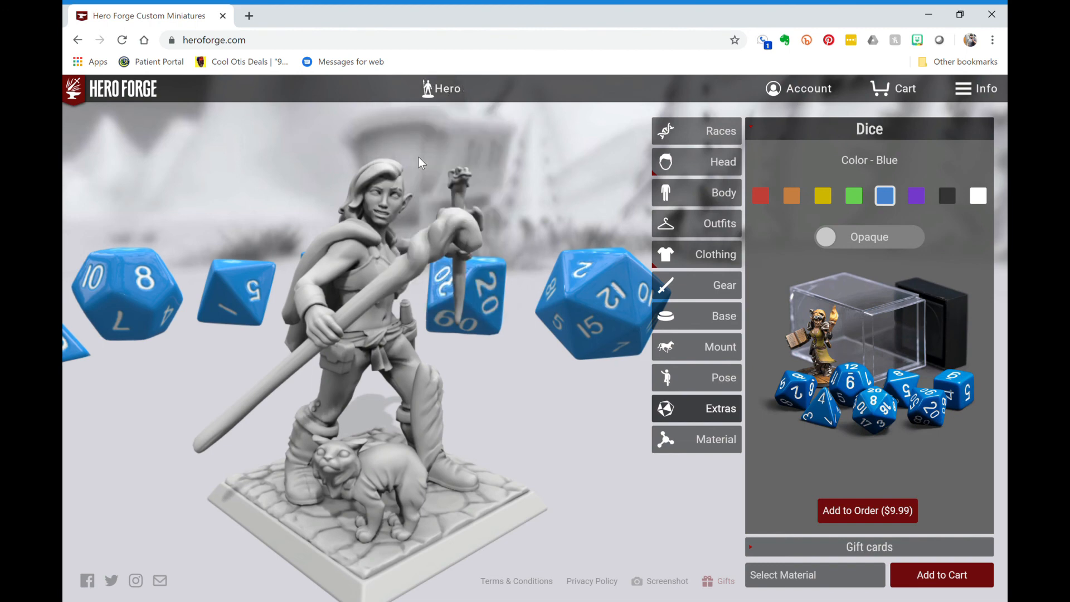
- Rename the character to 'MyDNDJourney' and accept the new name
click(439, 90)
click(442, 94)
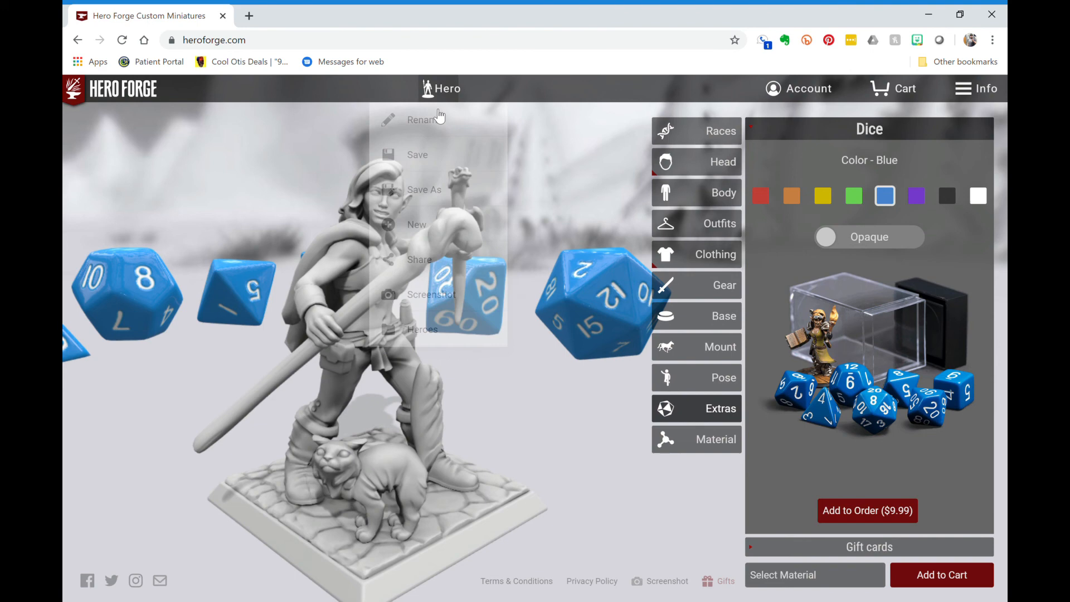
click(442, 94)
click(432, 120)
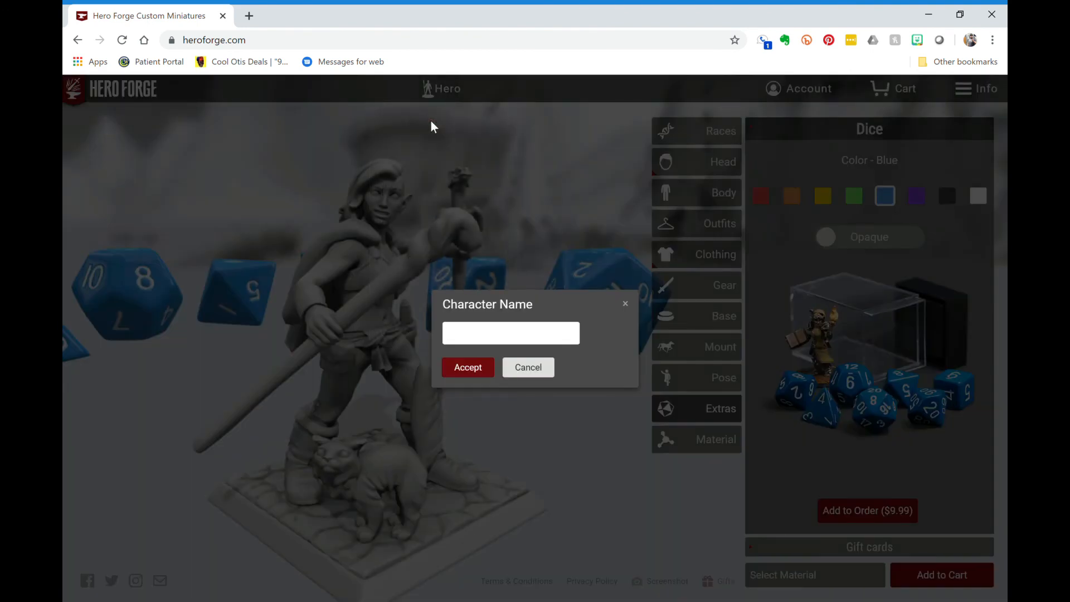
text(MyDNDJourney)
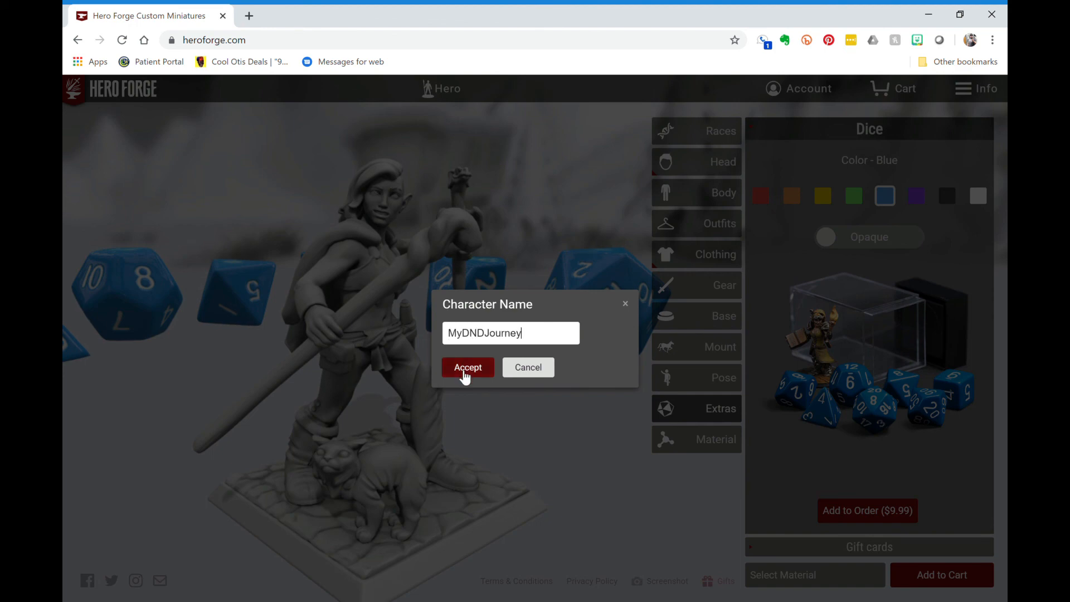
click(465, 374)
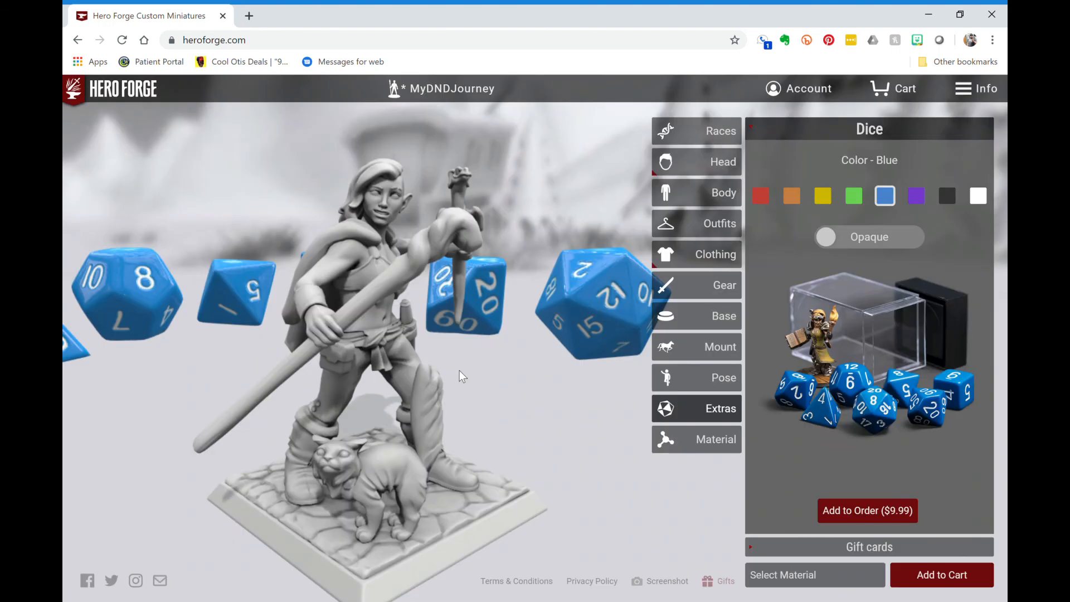